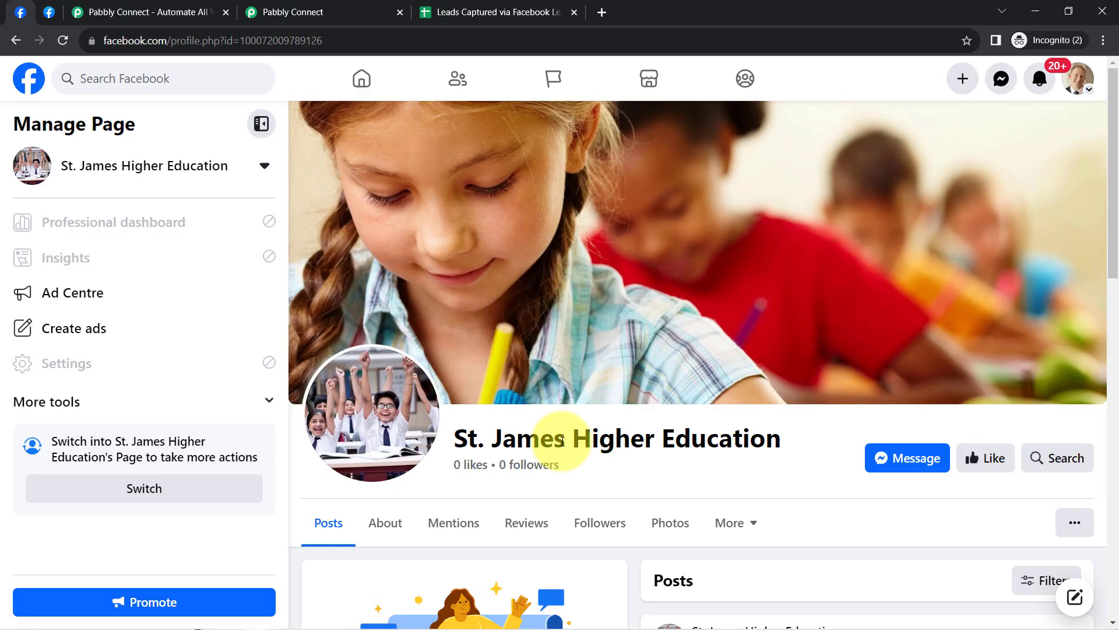
# Step: Review the St. James Higher Education Facebook page and its lead form preview in the Lead Ads Testing Tool
pyautogui.moveTo(487, 439); pyautogui.dragTo(751, 439)
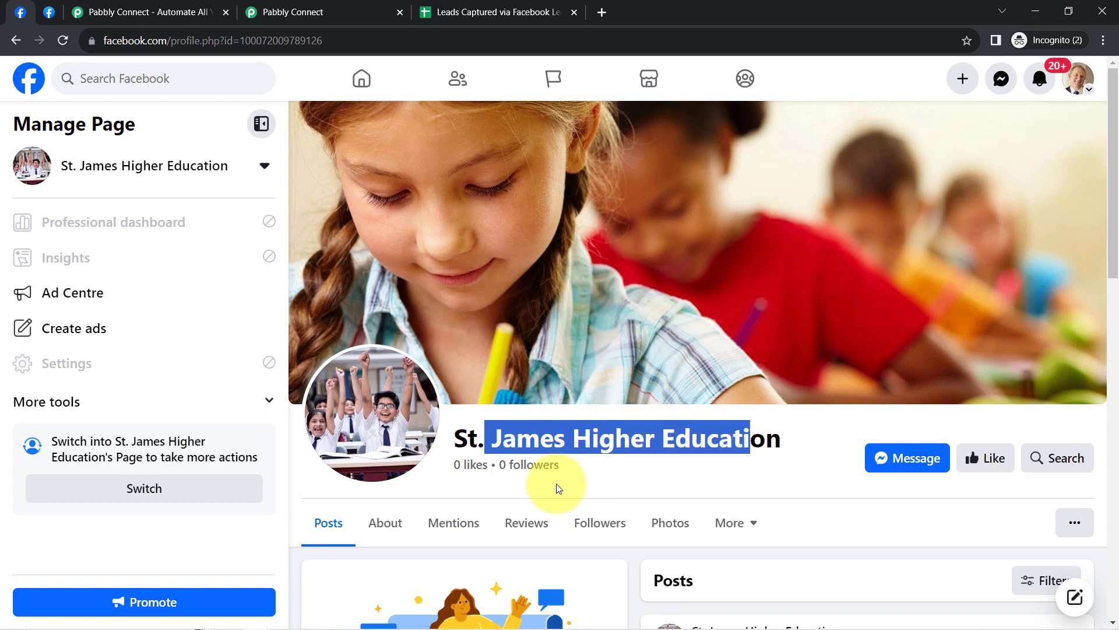
pyautogui.click(49, 13)
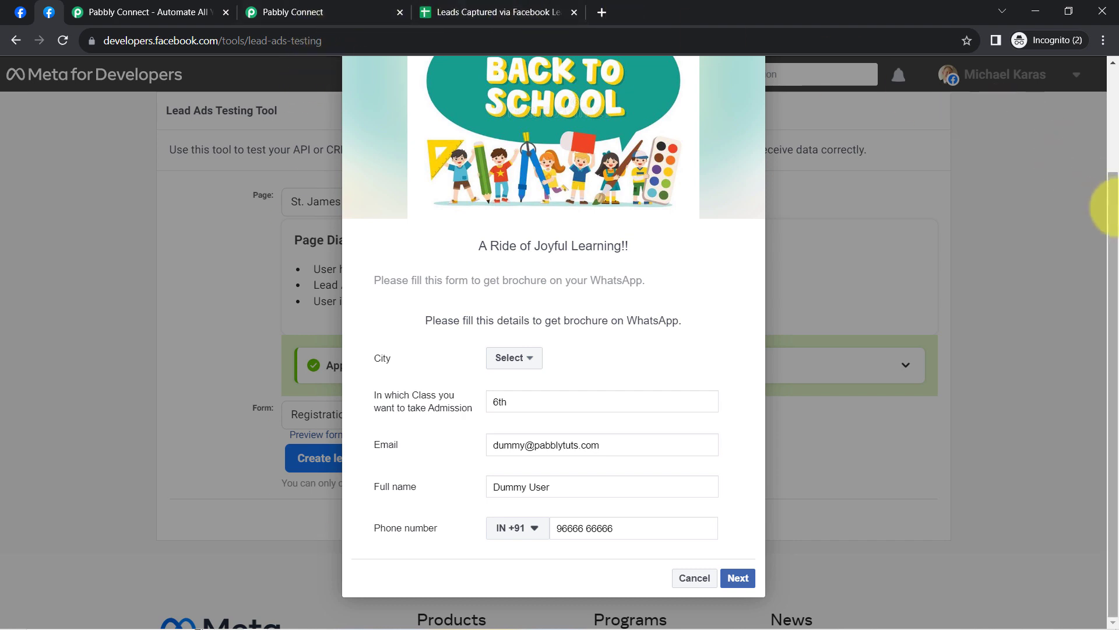
pyautogui.scroll(1, 1113, 158)
pyautogui.moveTo(1114, 158); pyautogui.dragTo(1117, 209)
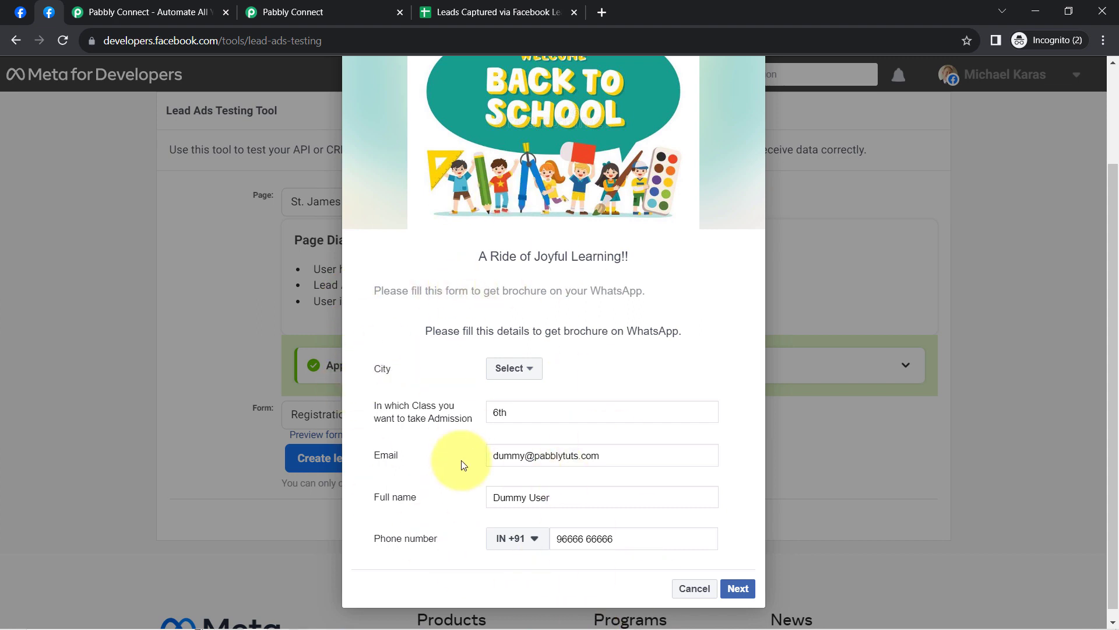
# Step: Switch to the Pabbly Connect website and examine its address, pabbly.com/connect
pyautogui.click(102, 12)
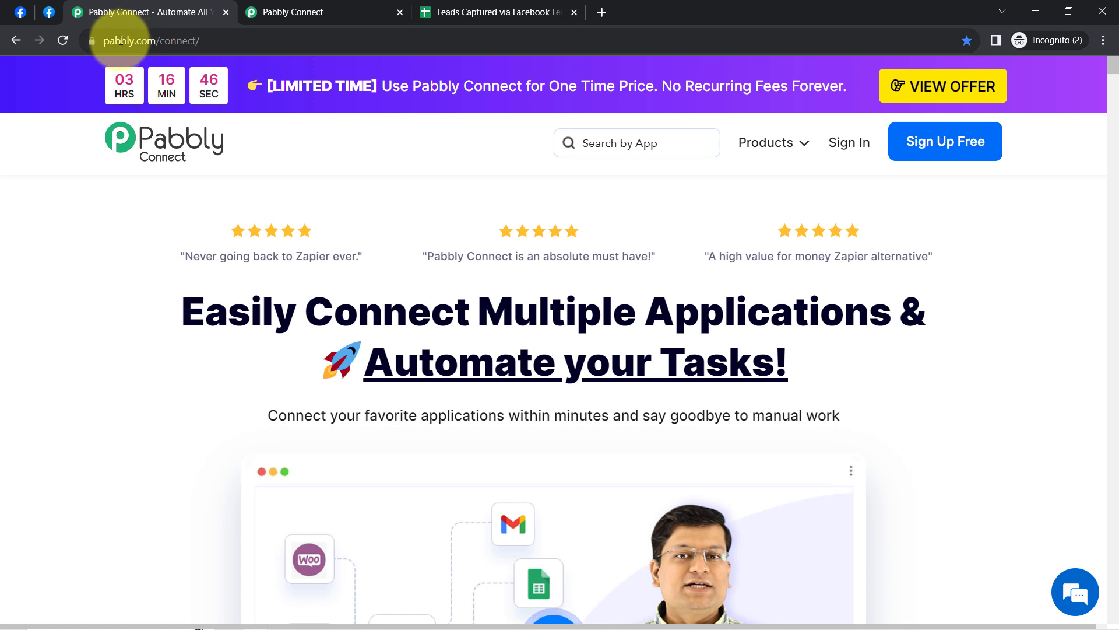
pyautogui.click(142, 43)
pyautogui.moveTo(114, 44); pyautogui.dragTo(213, 43)
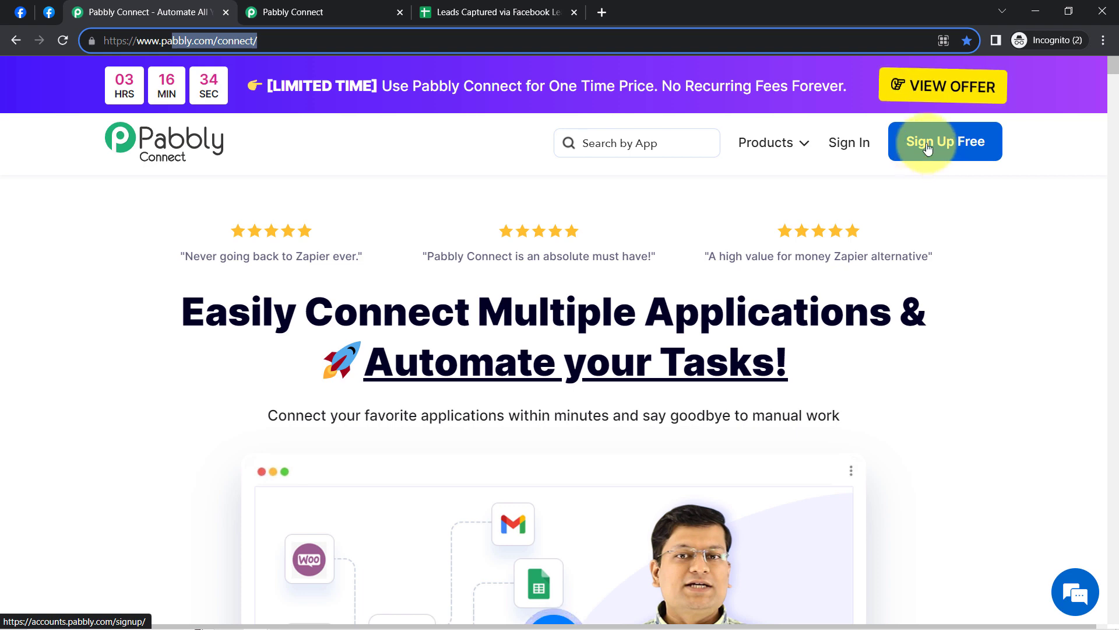
# Step: From the Pabbly Connect dashboard, create the workflow "Connect Facebook Lead Ad with Different Apps & Sync Leads" in the Main Workflows folder
pyautogui.click(278, 4)
pyautogui.moveTo(117, 167); pyautogui.dragTo(219, 167)
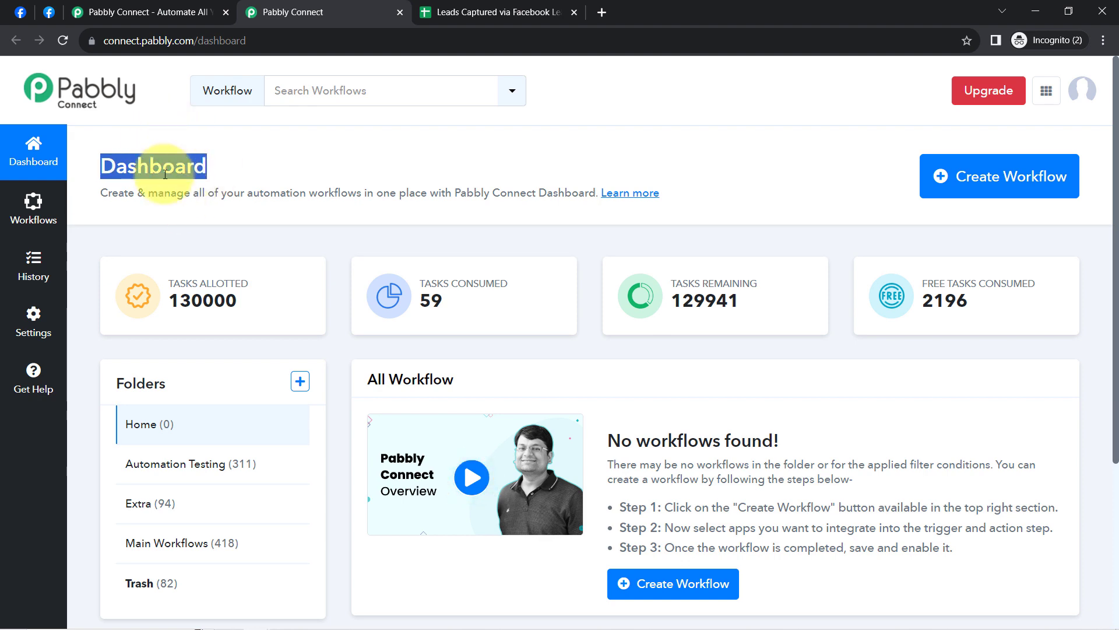
pyautogui.click(973, 180)
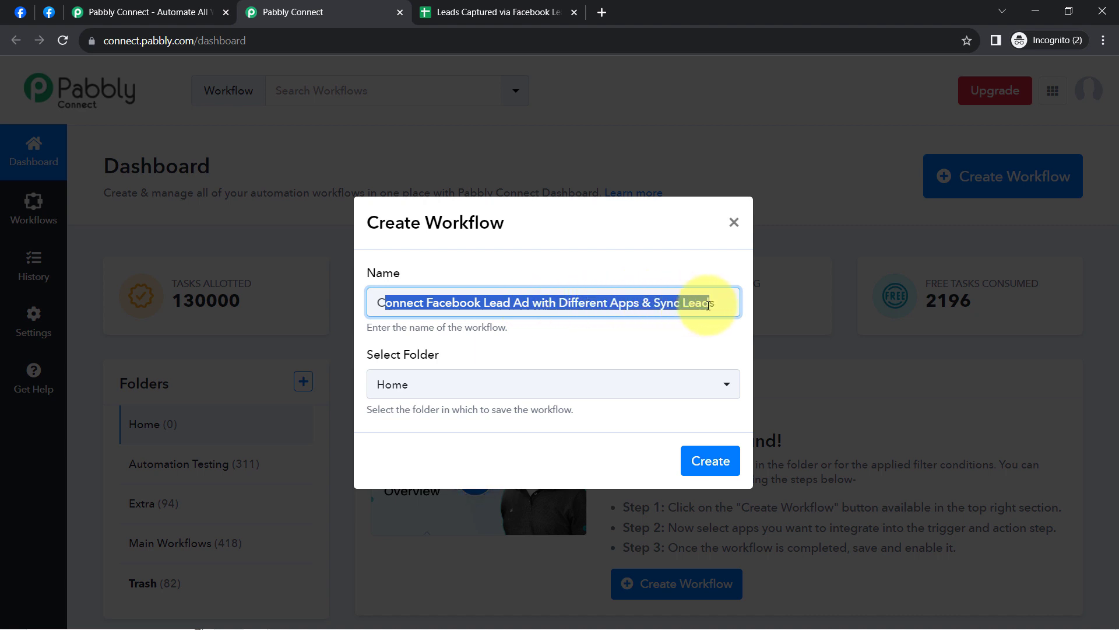
pyautogui.click(394, 390)
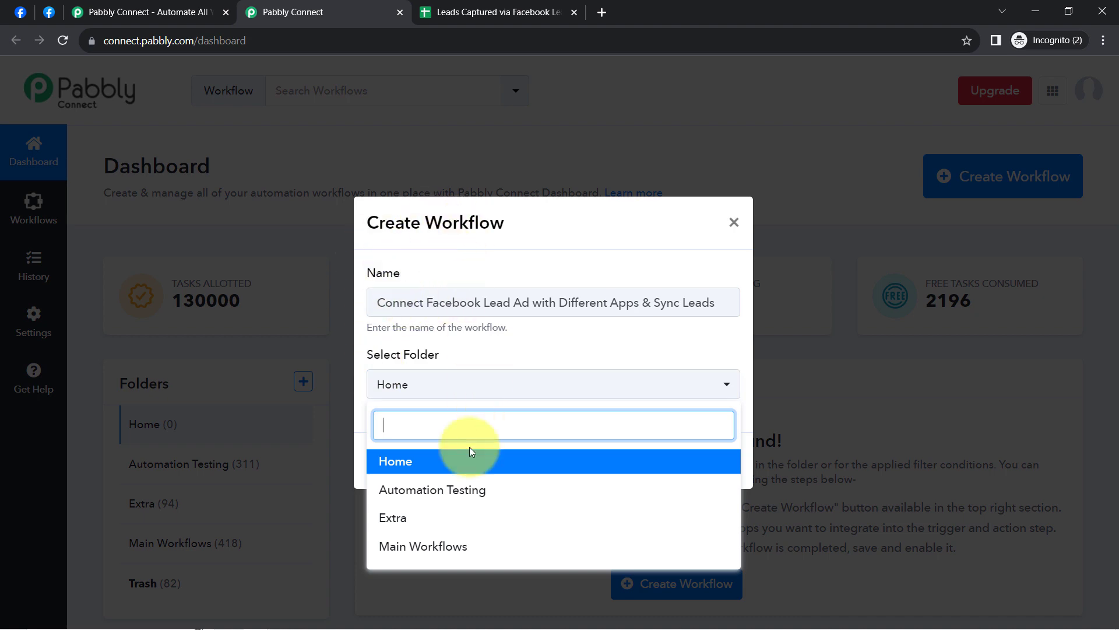
pyautogui.click(411, 545)
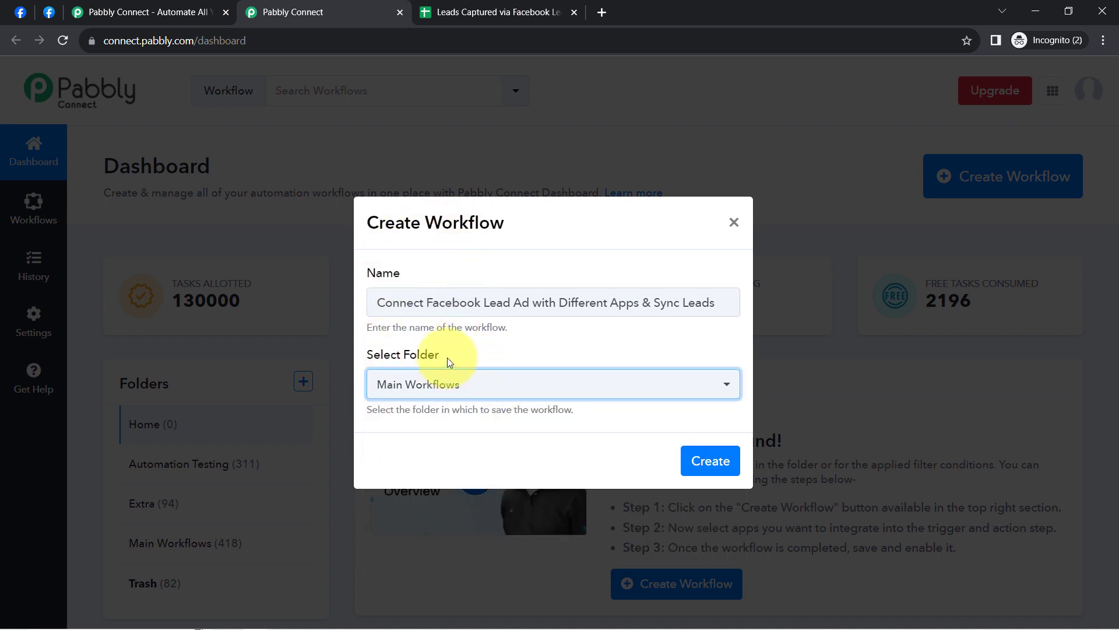
pyautogui.click(710, 461)
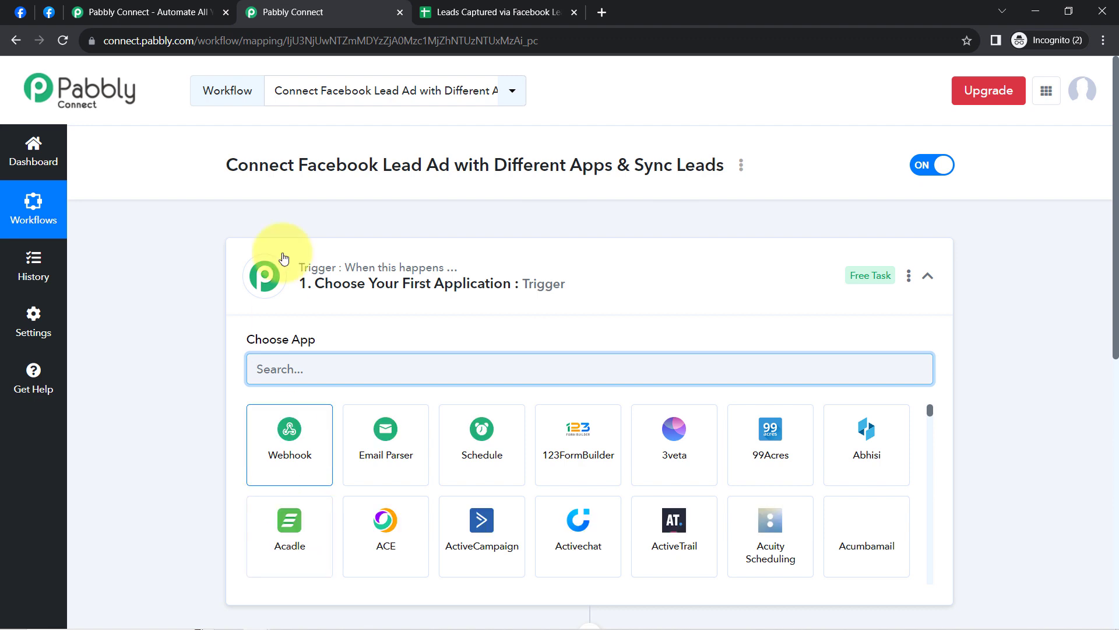
# Step: Collapse the trigger section to view the workflow's trigger and action steps together
pyautogui.click(313, 266)
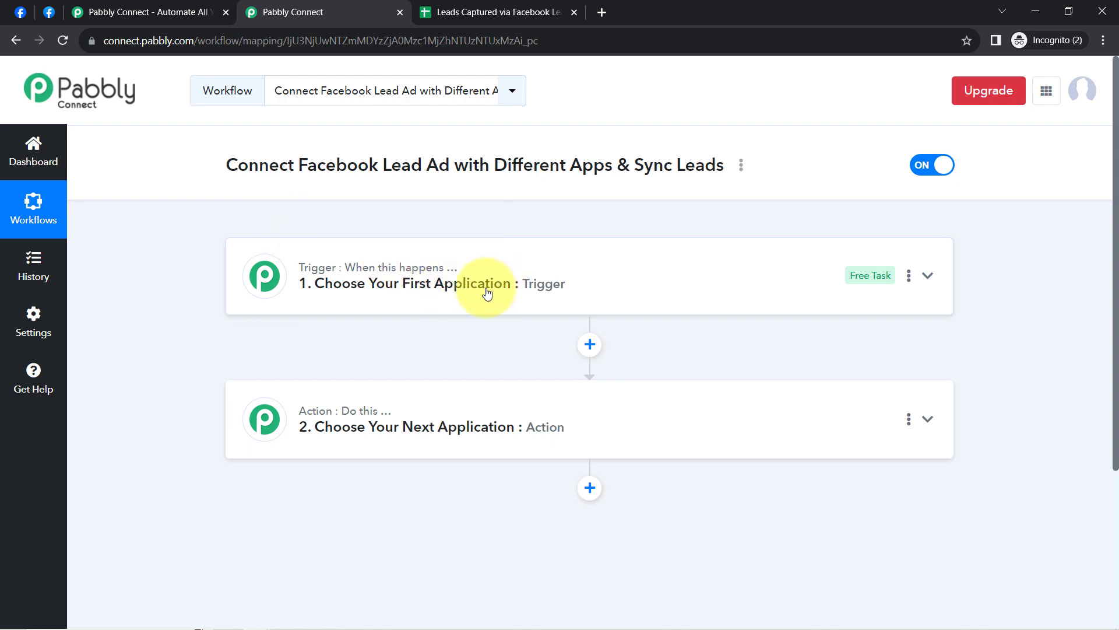
pyautogui.moveTo(326, 385)
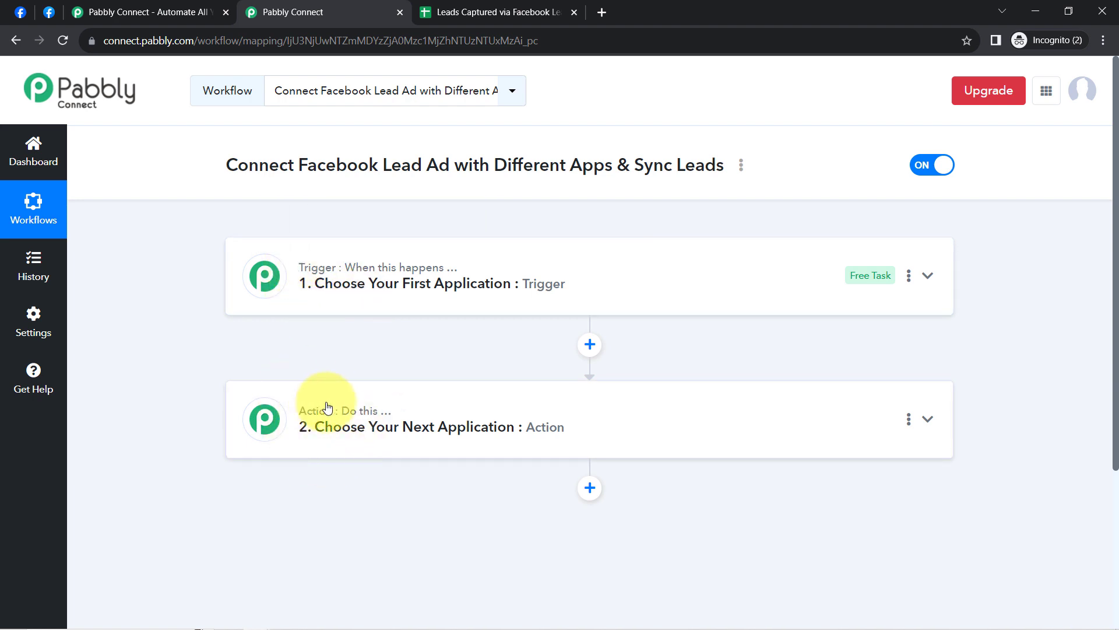
pyautogui.moveTo(366, 272)
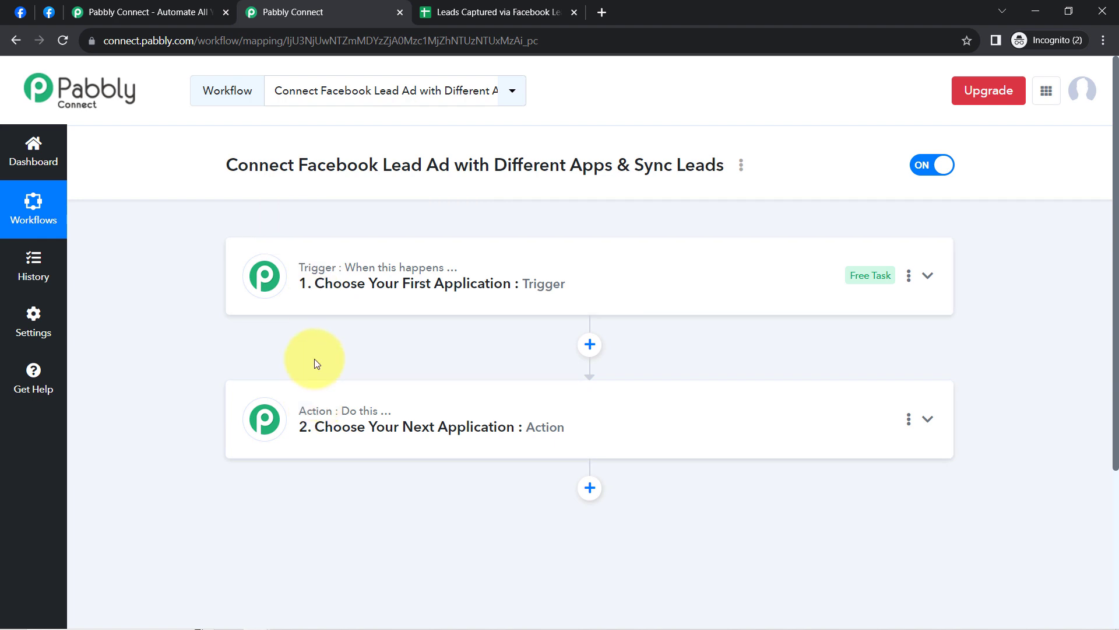
# Step: Set Facebook Lead Ads as the trigger application, using the name copied from the workflow title to find it
pyautogui.click(318, 284)
pyautogui.moveTo(238, 166); pyautogui.dragTo(649, 177)
pyautogui.click(649, 176)
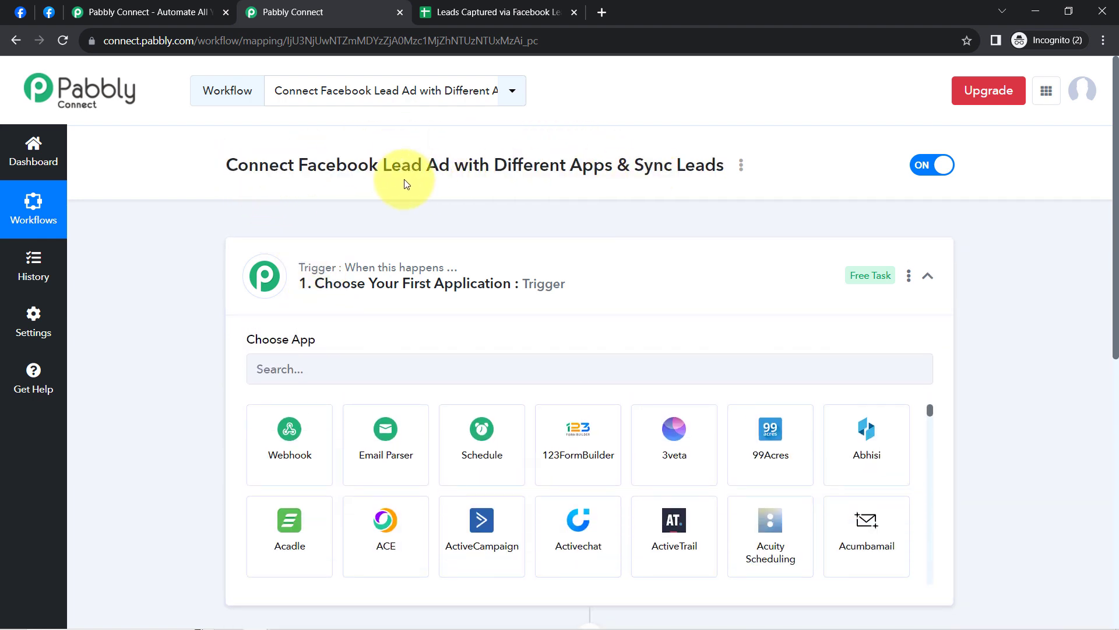
pyautogui.moveTo(298, 166); pyautogui.dragTo(437, 169)
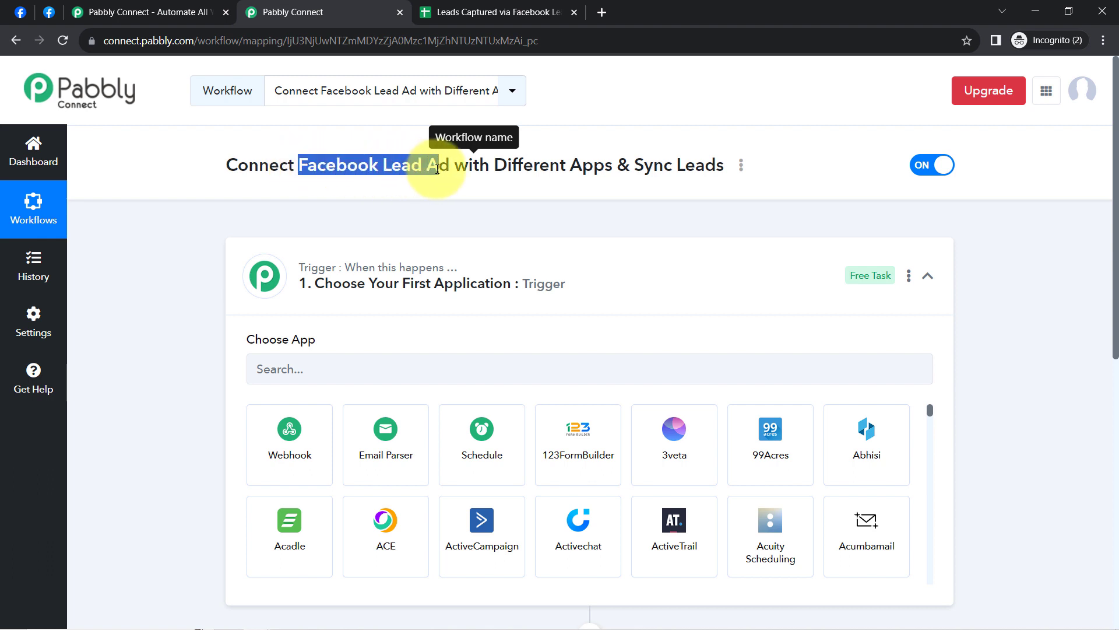
pyautogui.hotkey('ctrl', 'c')
pyautogui.click(286, 370)
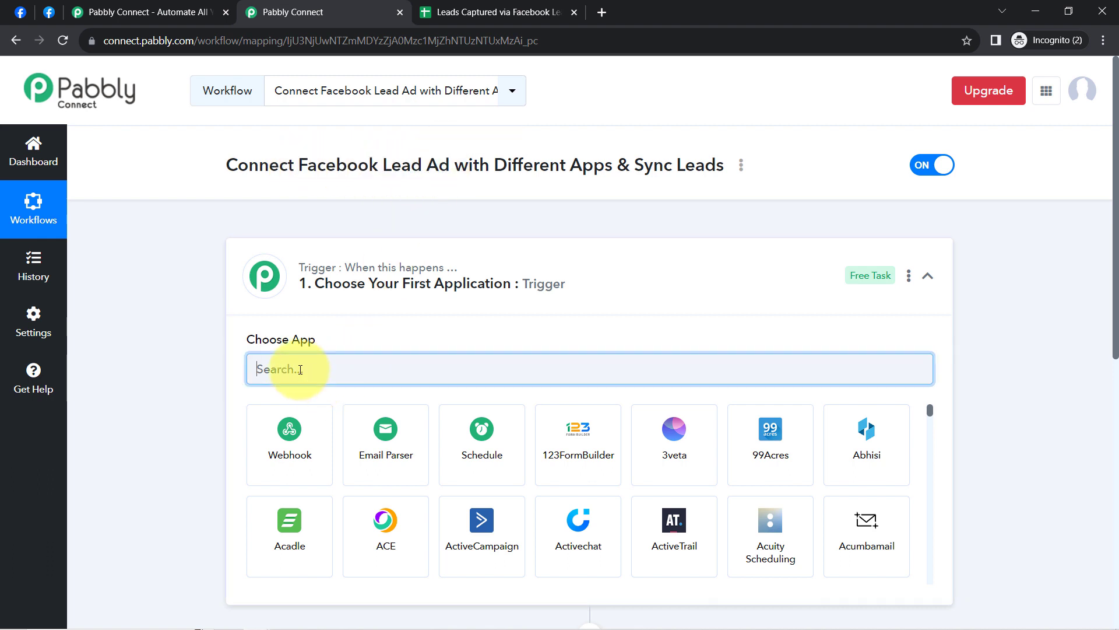
pyautogui.hotkey('ctrl', 'v')
pyautogui.click(298, 464)
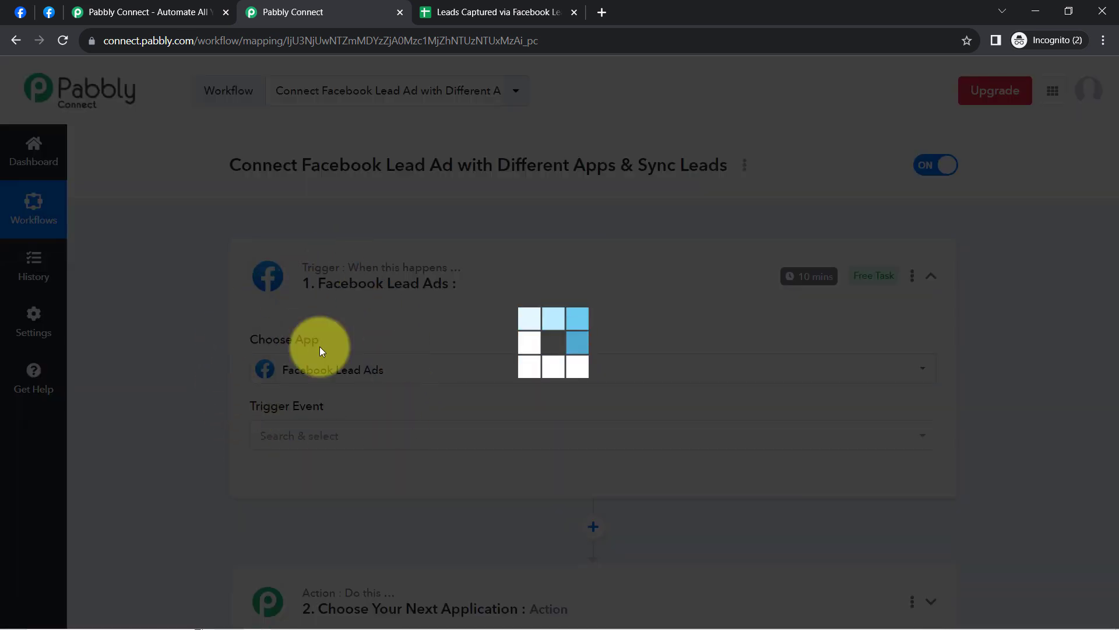
# Step: Expand the action step and search its available apps for "sheet", "cr" and "acti"
pyautogui.scroll(-5, 1108, 291)
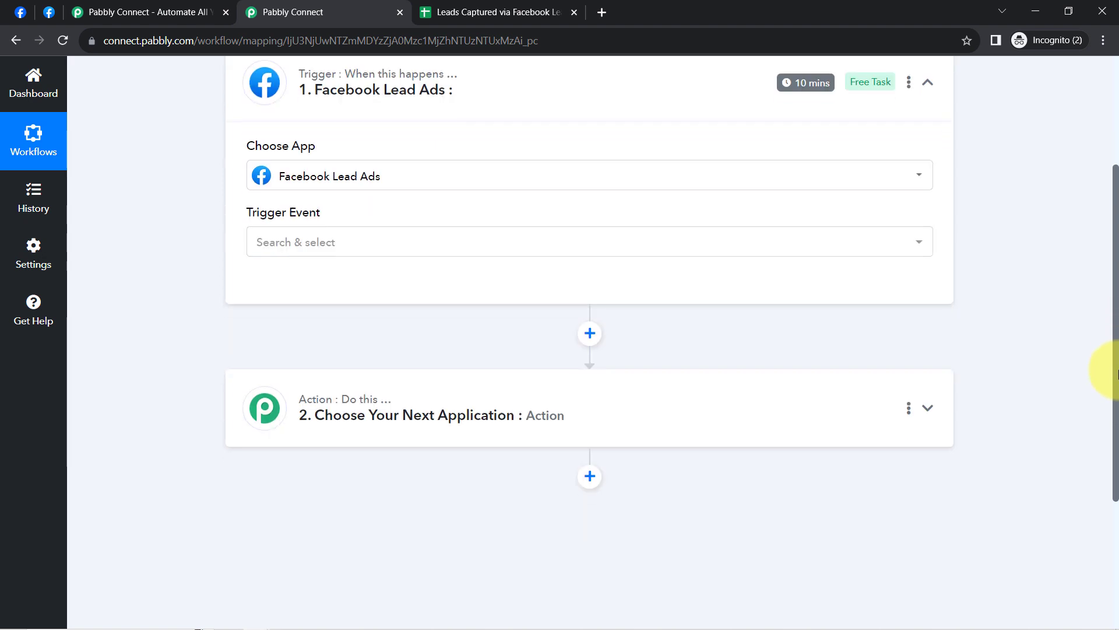
pyautogui.click(338, 335)
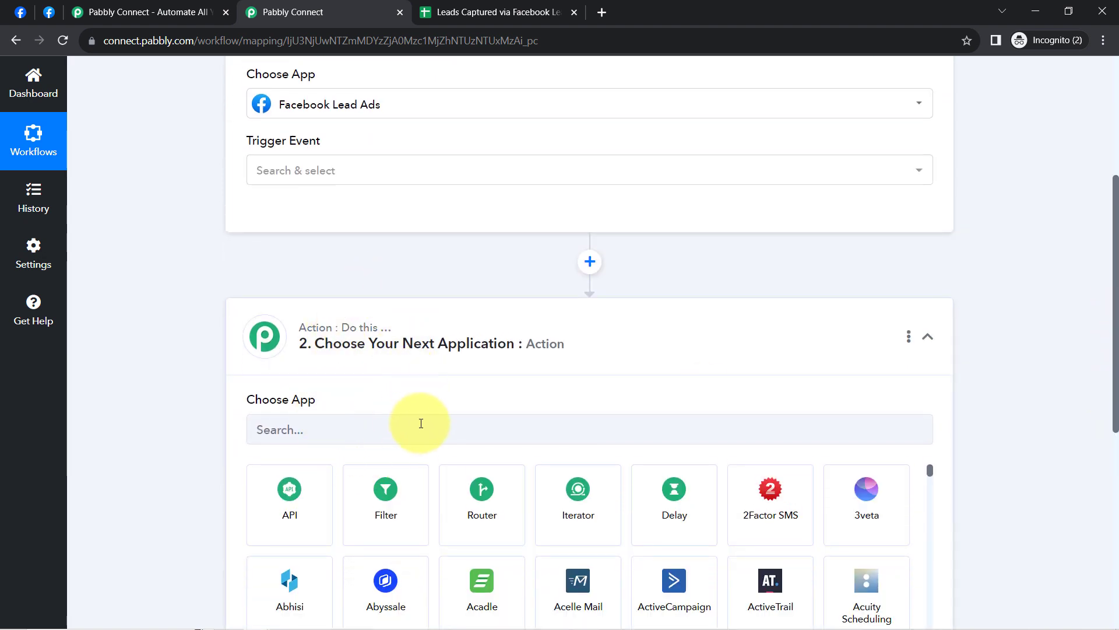
pyautogui.click(357, 423)
pyautogui.write('sheet')
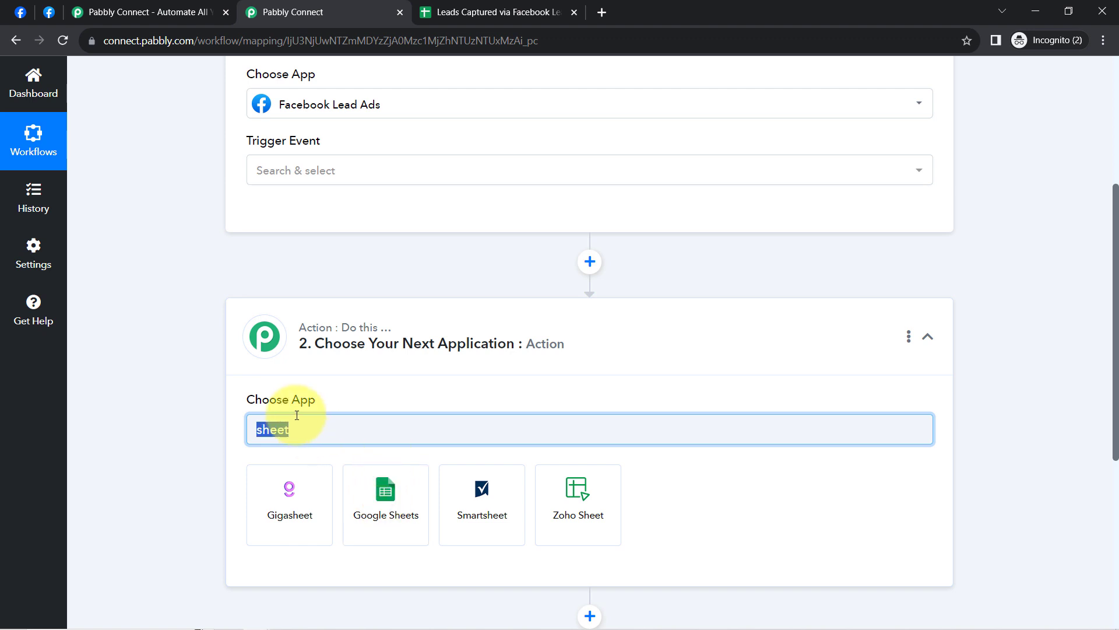
pyautogui.press('BackSpace')
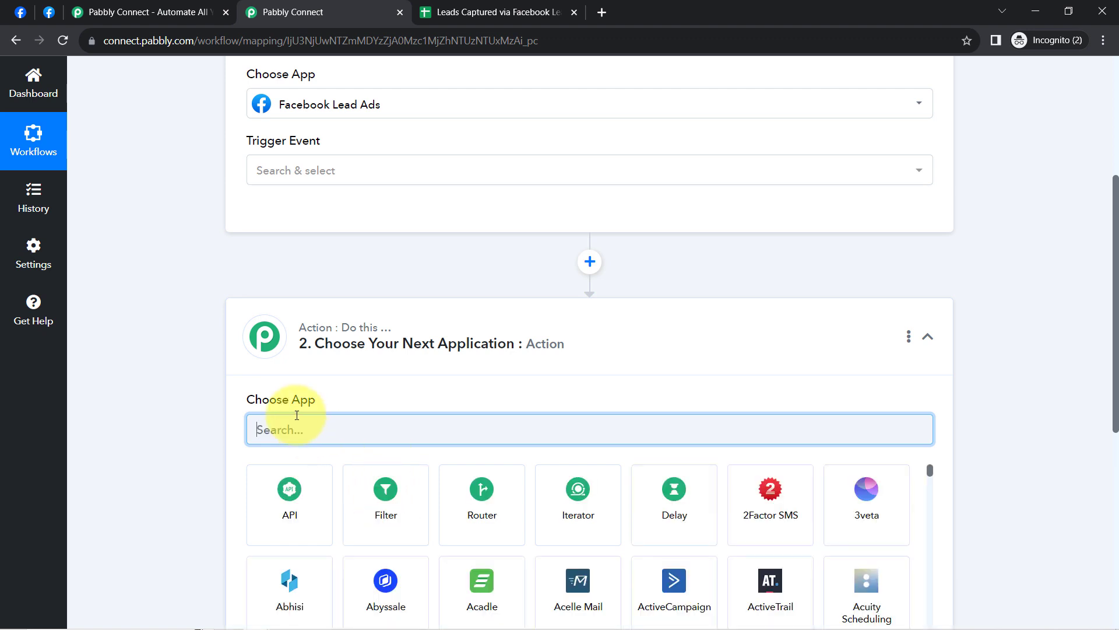
pyautogui.write('cr')
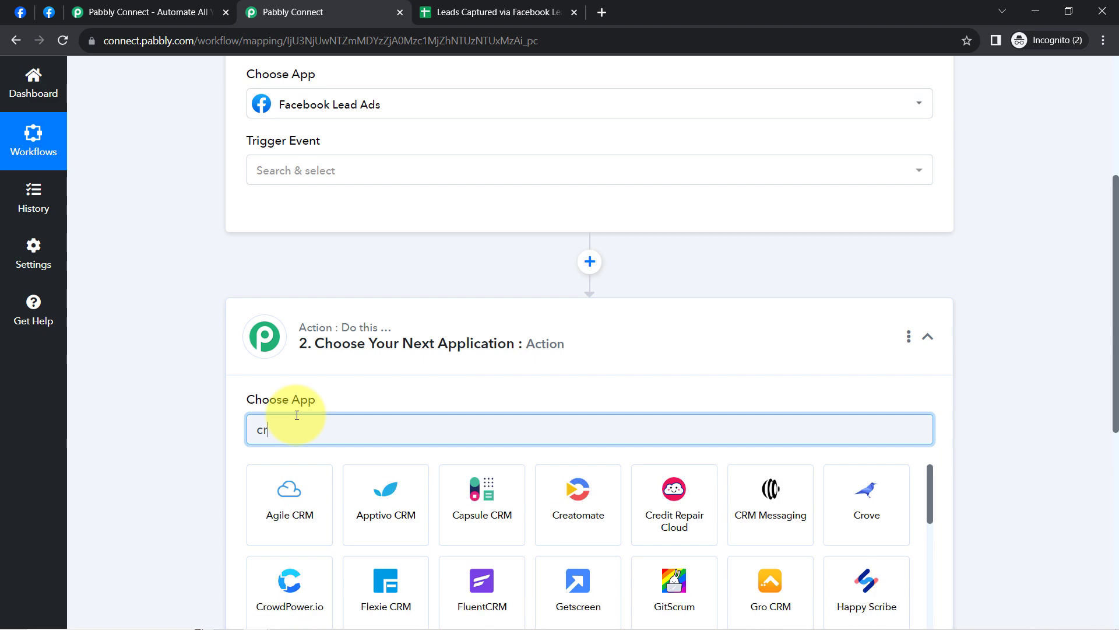
pyautogui.press('BackSpace')
pyautogui.write('ac')
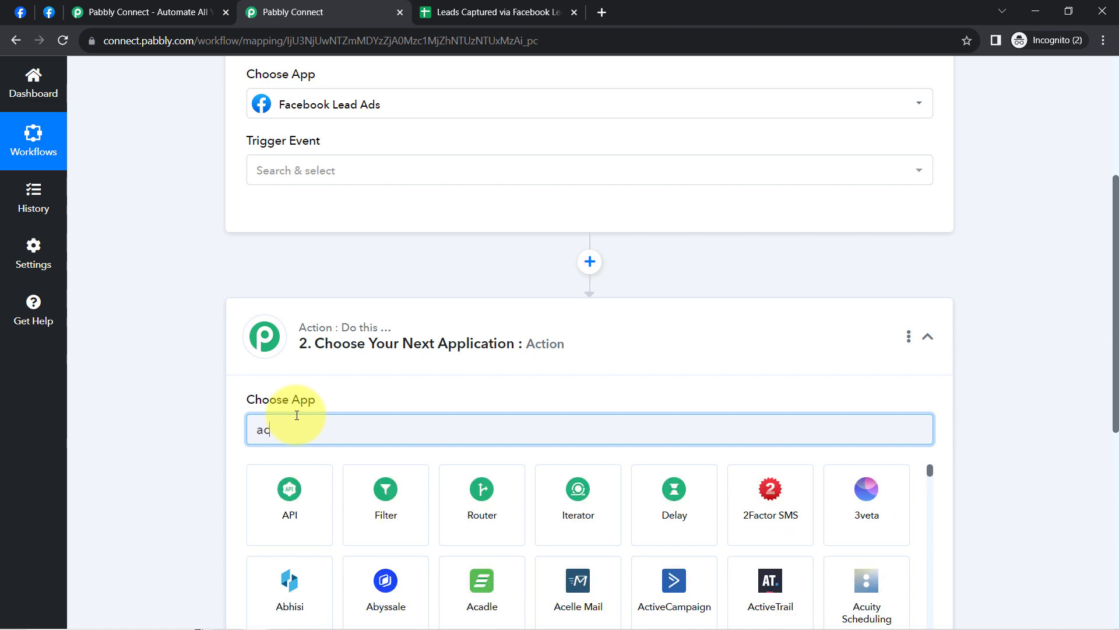
pyautogui.write('ti')
pyautogui.press('BackSpace')
pyautogui.press('BackSpace')
pyautogui.press('BackSpace')
pyautogui.press('BackSpace')
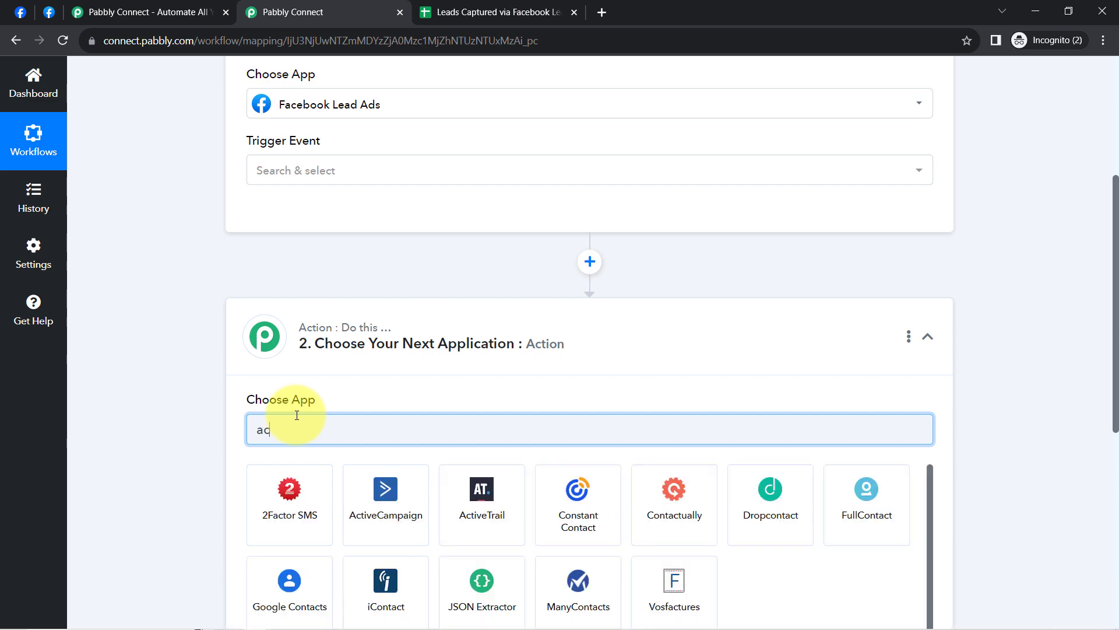
# Step: Search the action step's available apps for "salesfo", "mailch" and "gmail"
pyautogui.write('salesfo')
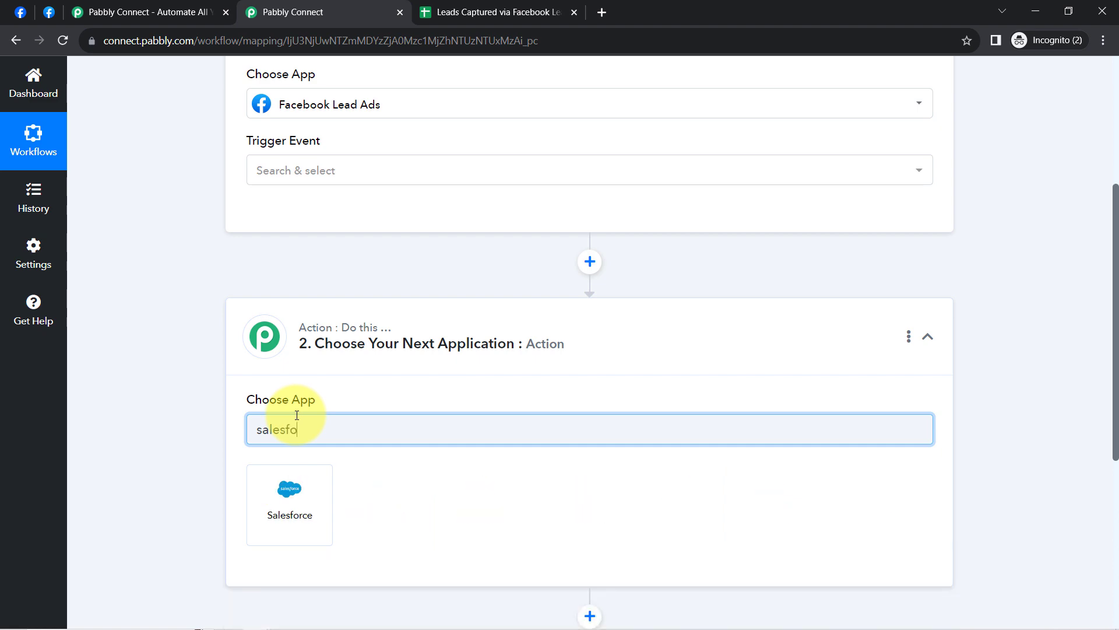
pyautogui.press('BackSpace')
pyautogui.press('BackSpace')
pyautogui.press('BackSpace')
pyautogui.press('BackSpace')
pyautogui.press('BackSpace')
pyautogui.press('BackSpace')
pyautogui.write('mailch')
pyautogui.press('BackSpace')
pyautogui.press('BackSpace')
pyautogui.press('BackSpace')
pyautogui.press('BackSpace')
pyautogui.press('BackSpace')
pyautogui.press('BackSpace')
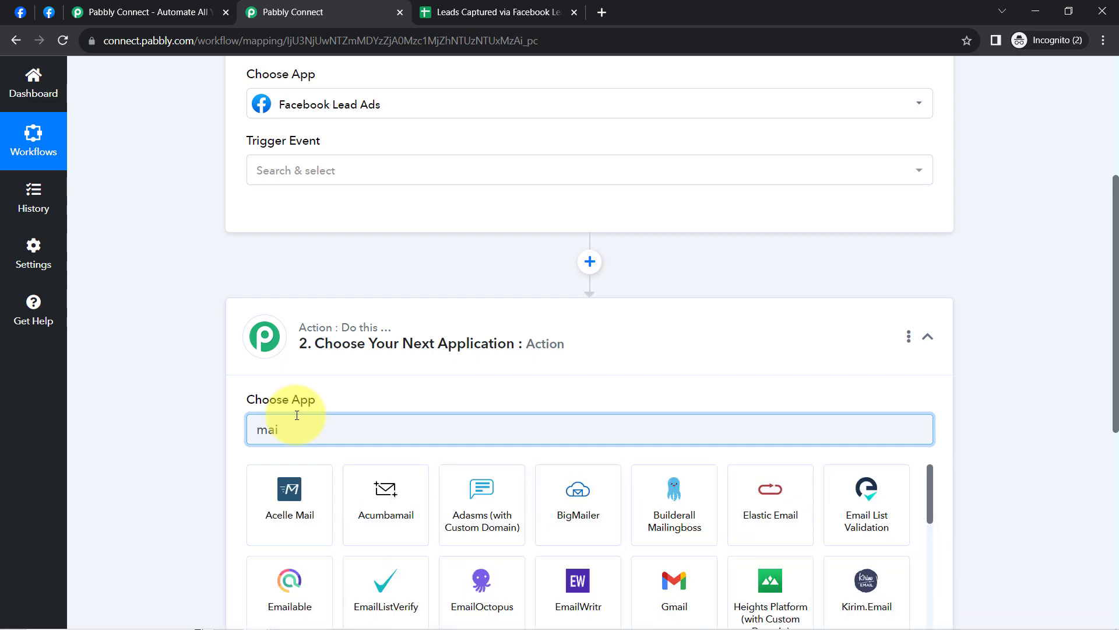
pyautogui.write('gmail')
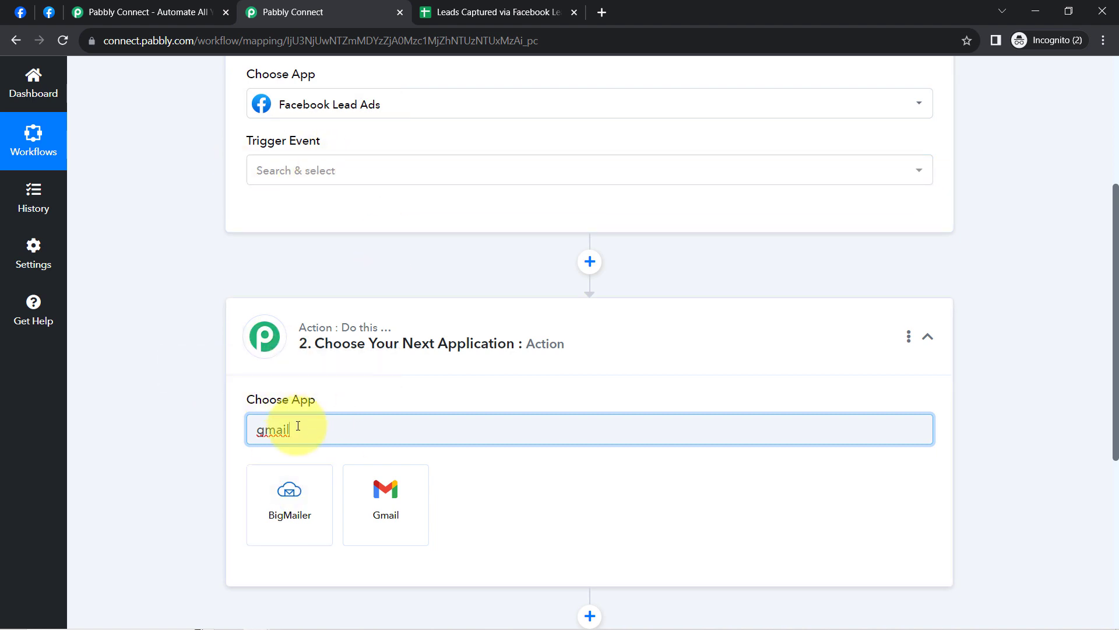
# Step: Set the Facebook Lead Ads trigger event to New Lead (Instant)
pyautogui.moveTo(1114, 387); pyautogui.dragTo(1115, 248)
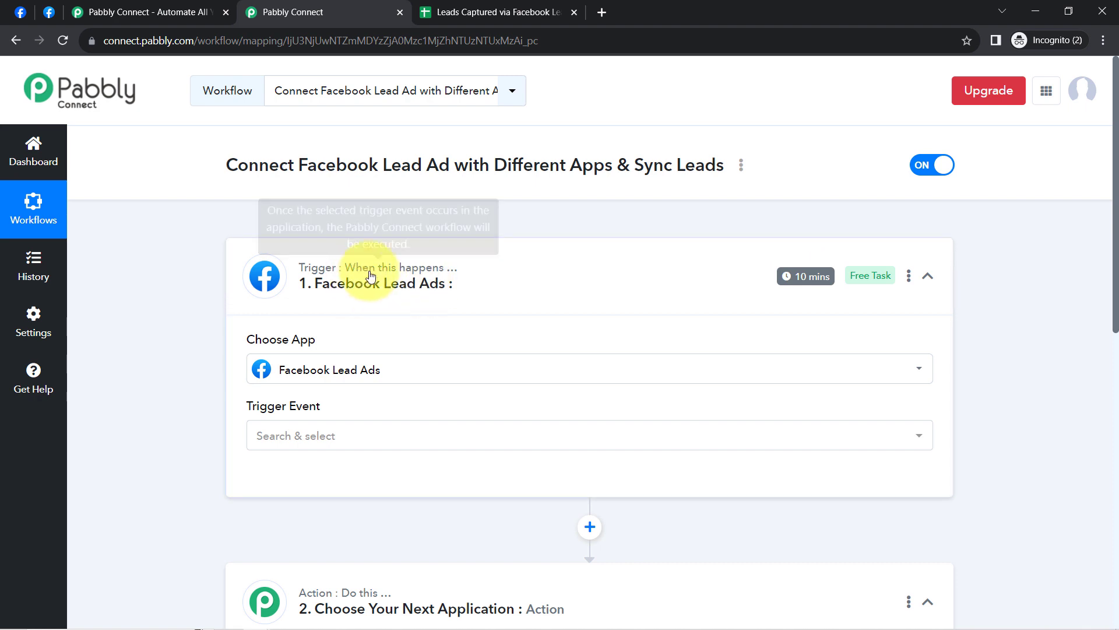
pyautogui.click(336, 436)
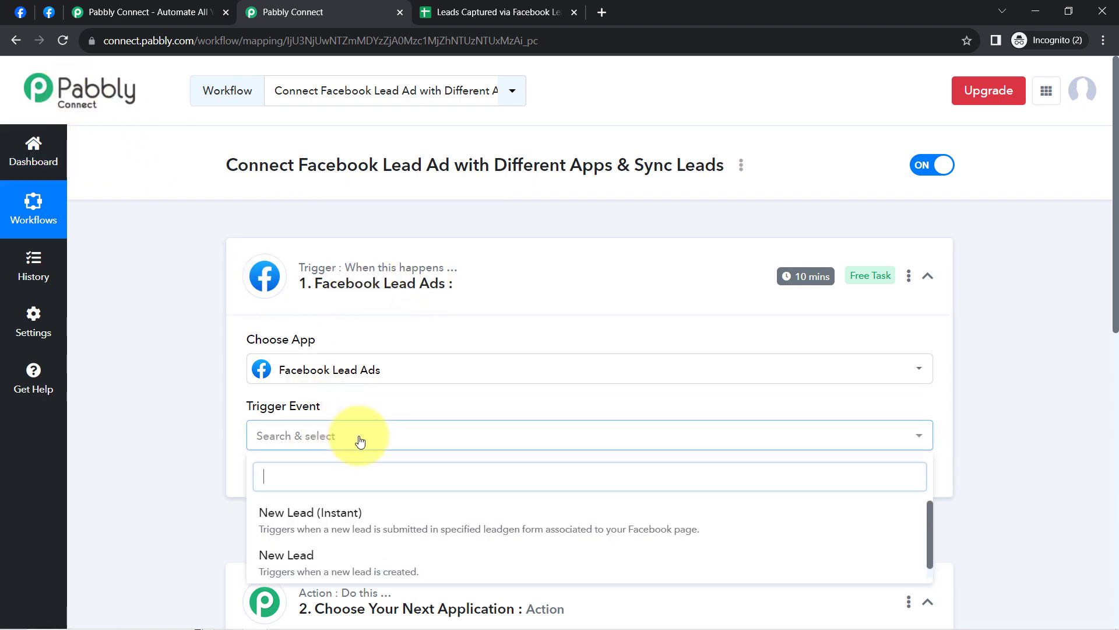
pyautogui.click(331, 519)
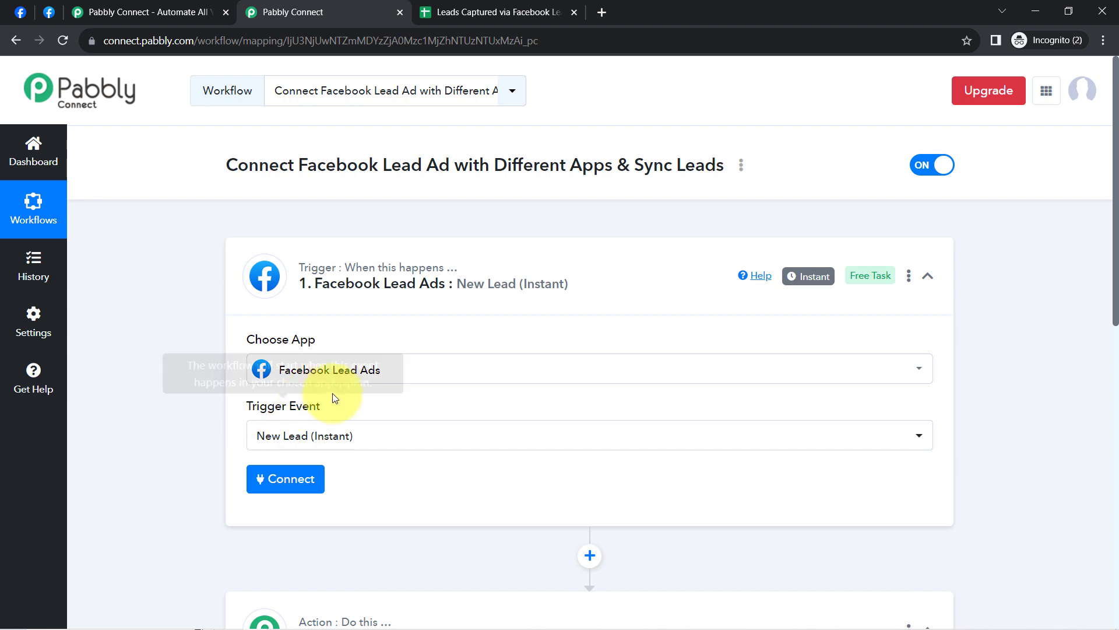
# Step: Connect the trigger to Facebook Lead Ads through a new connection
pyautogui.click(285, 480)
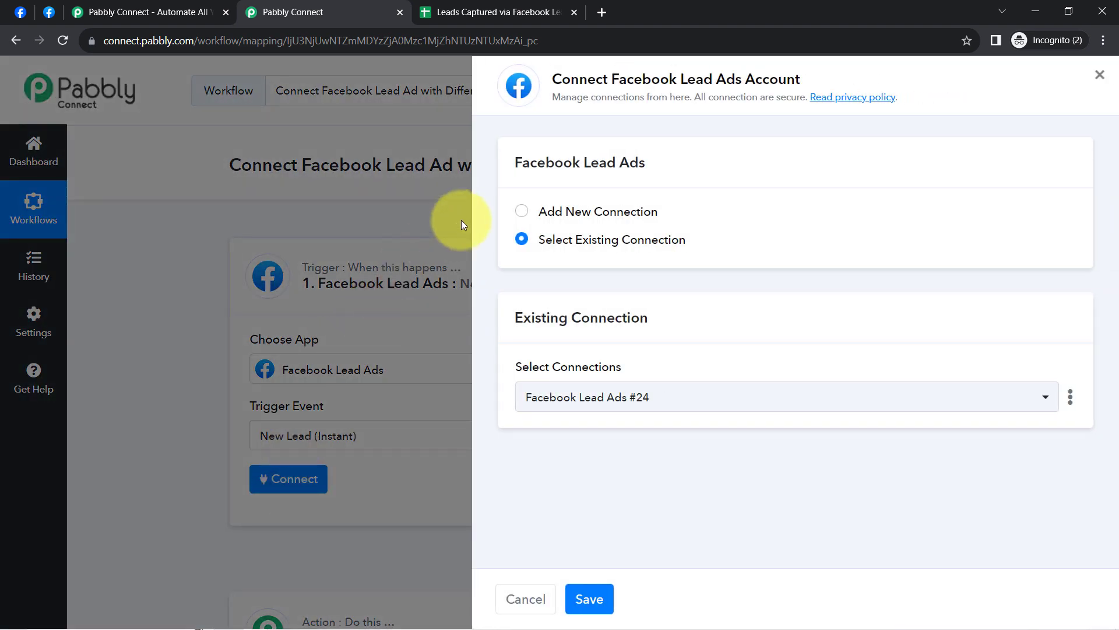
pyautogui.click(565, 212)
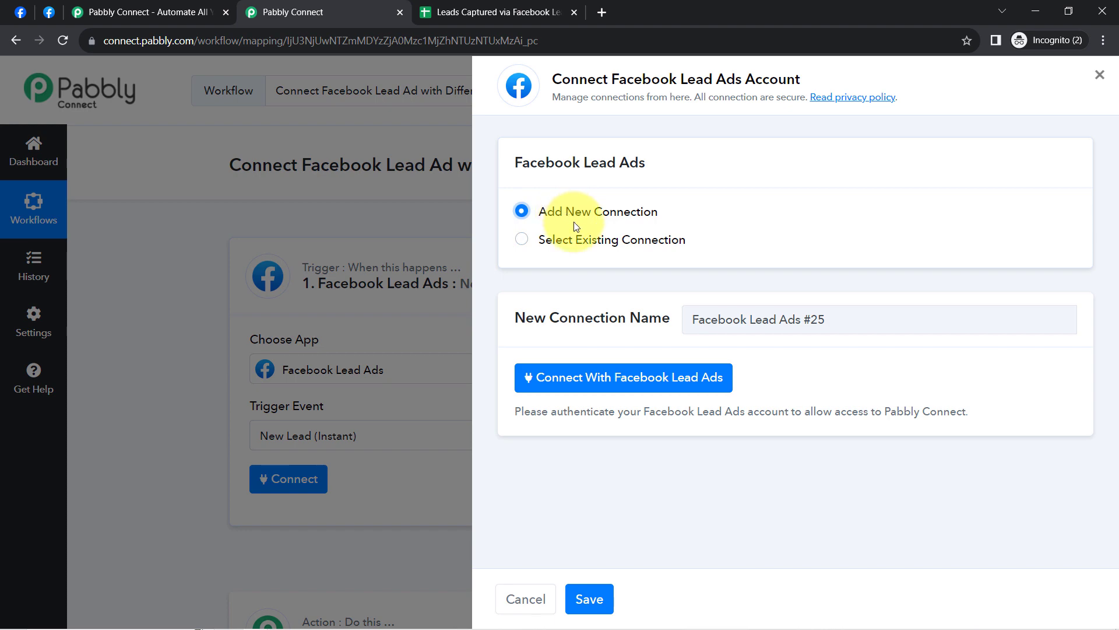
pyautogui.click(608, 390)
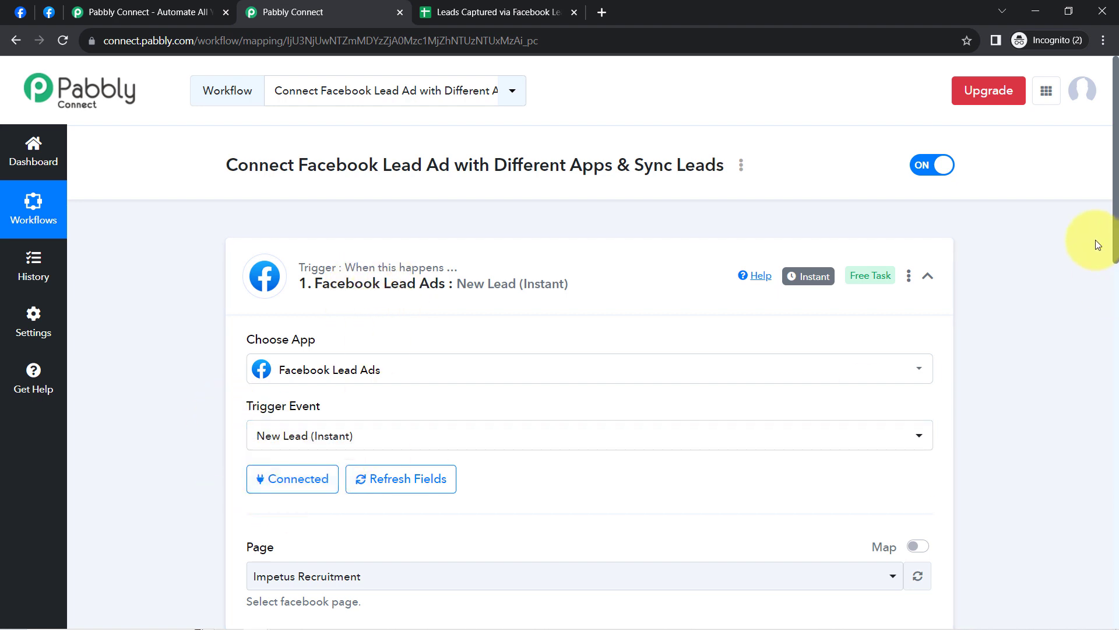
# Step: Check the trigger's Page choices, then open the list of managed Facebook Pages in a separate browser tab and look through it
pyautogui.scroll(-5, 1105, 262)
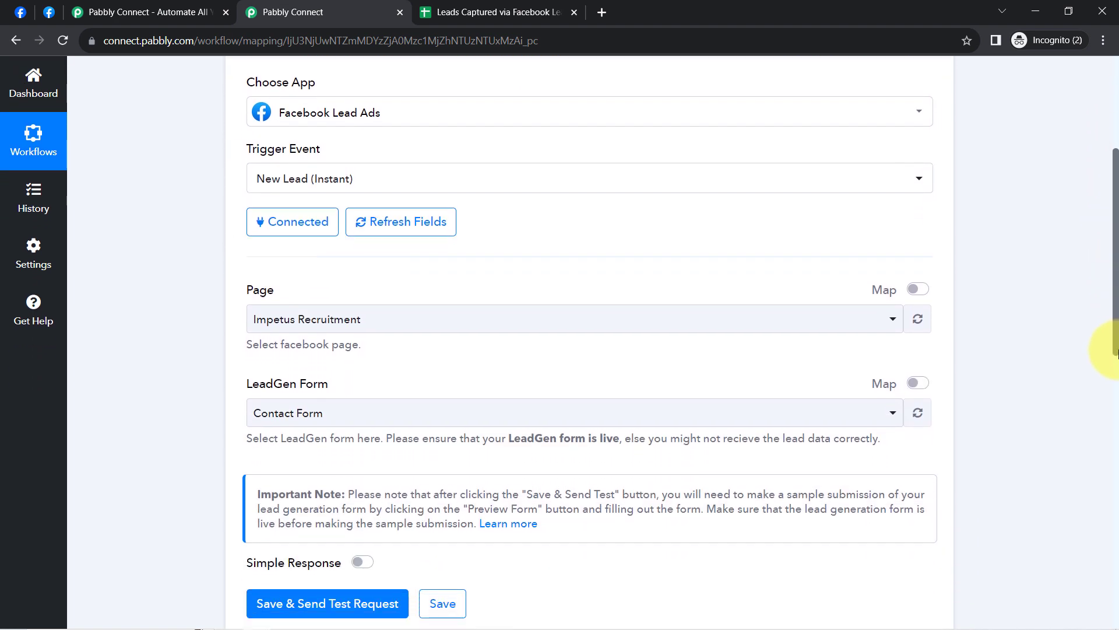
pyautogui.moveTo(265, 261); pyautogui.dragTo(288, 282)
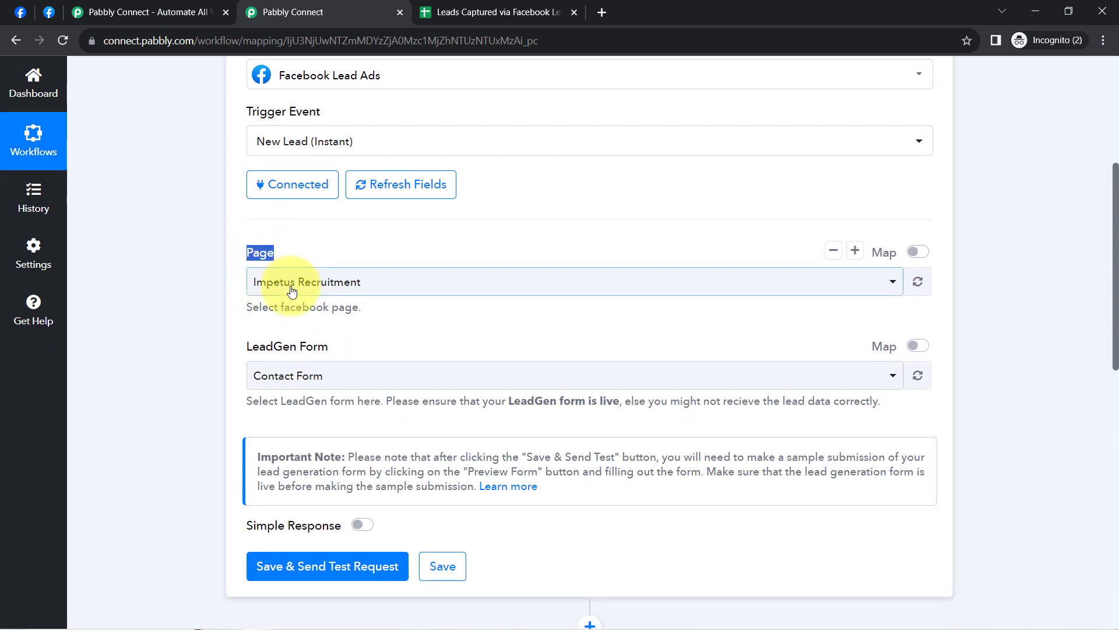
pyautogui.click(280, 282)
pyautogui.click(203, 261)
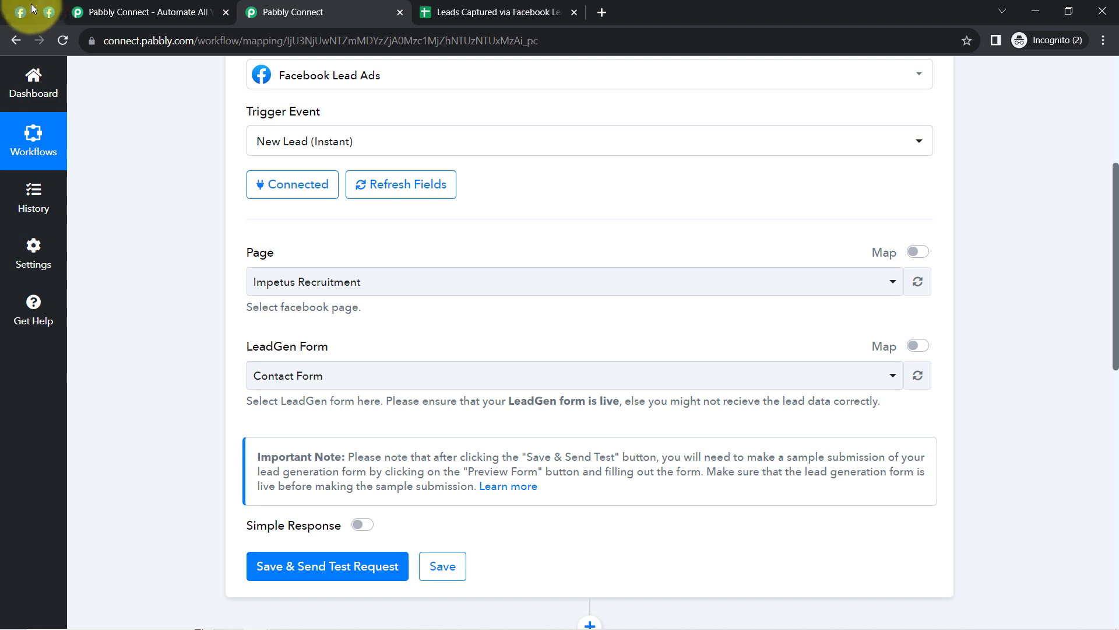
pyautogui.click(42, 9)
pyautogui.click(19, 12)
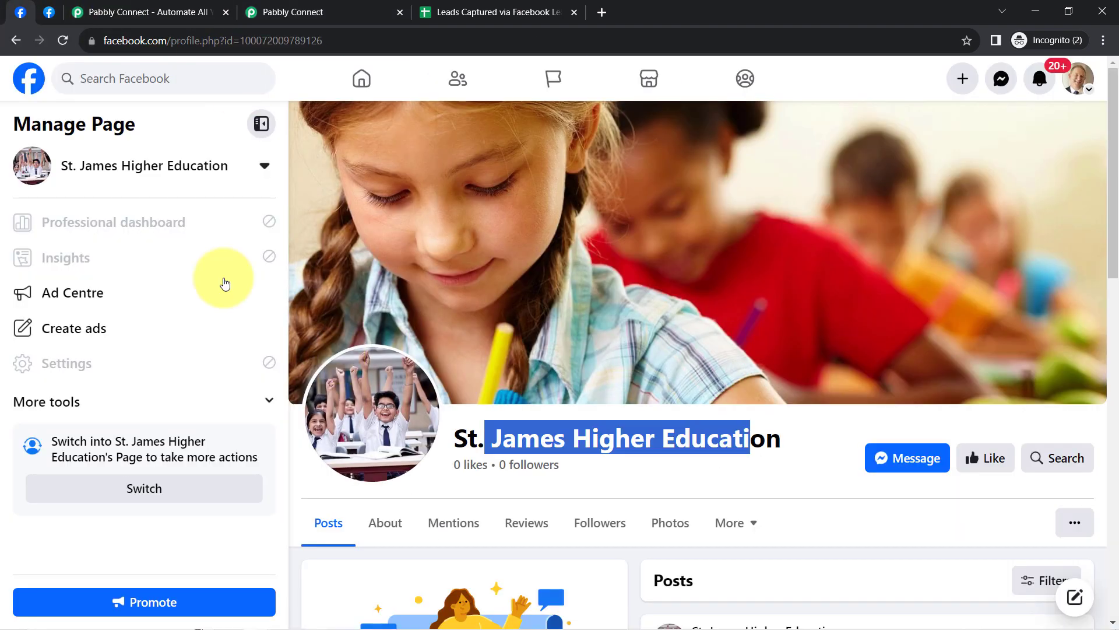
pyautogui.rightClick(582, 82)
pyautogui.click(583, 88)
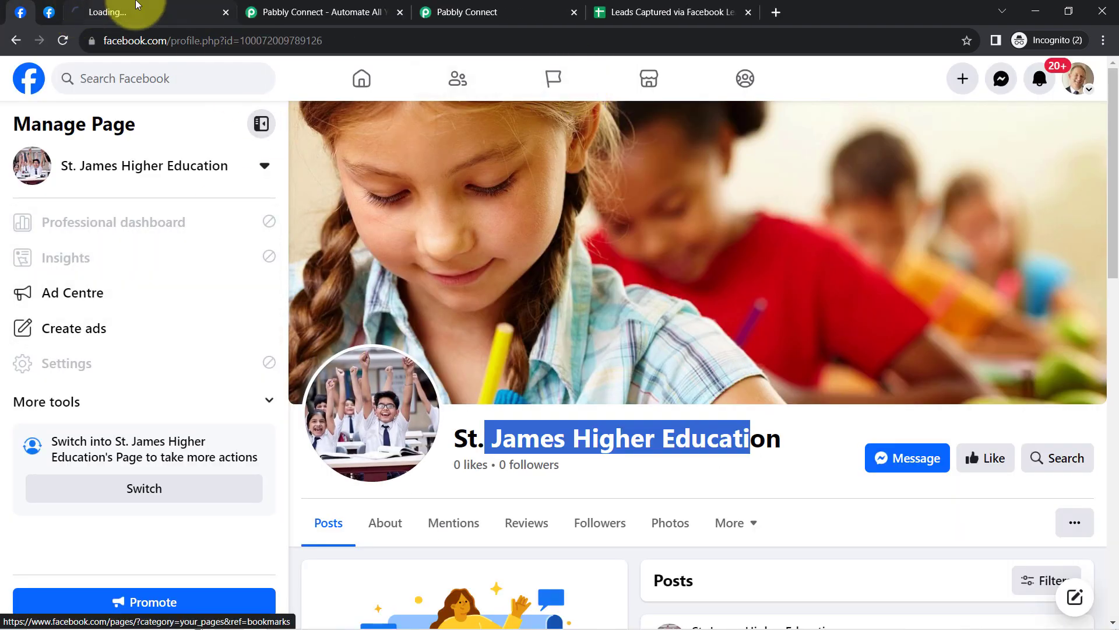
pyautogui.click(135, 12)
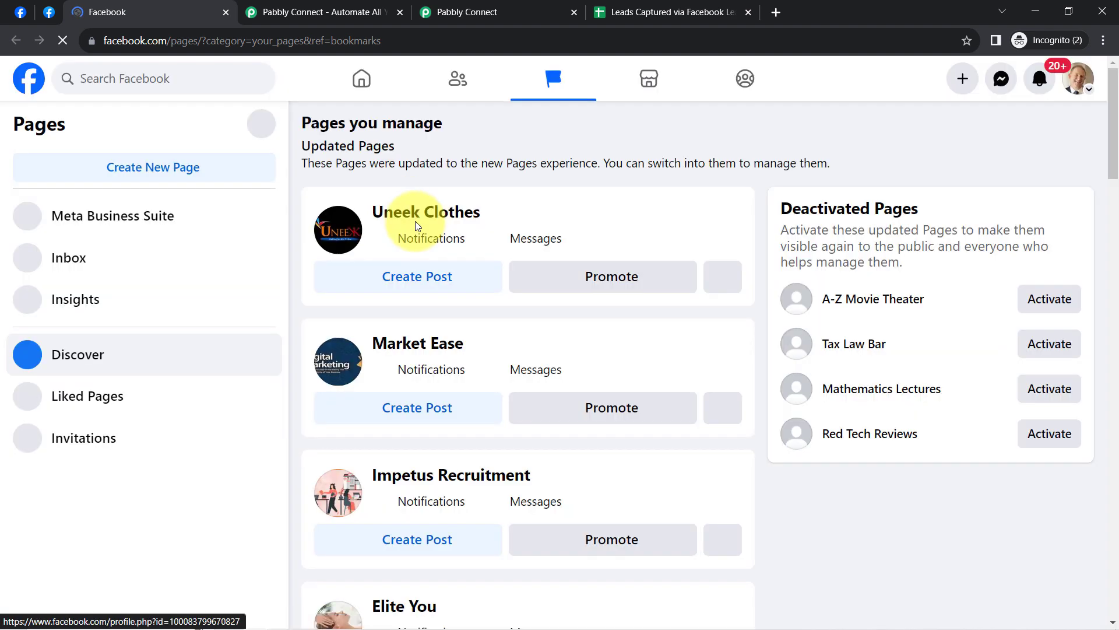
pyautogui.scroll(-3, 535, 451)
pyautogui.scroll(1, 530, 420)
pyautogui.scroll(-5, 496, 292)
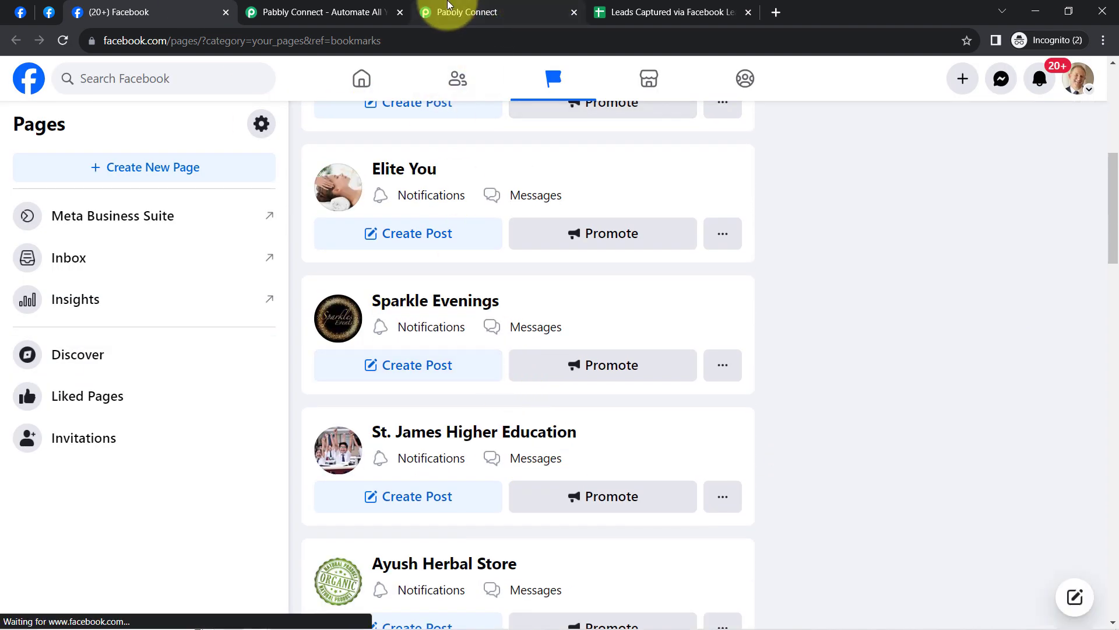
# Step: Set the trigger's Page to St. James Higher Education, using the page name copied from its Facebook page
pyautogui.click(442, 8)
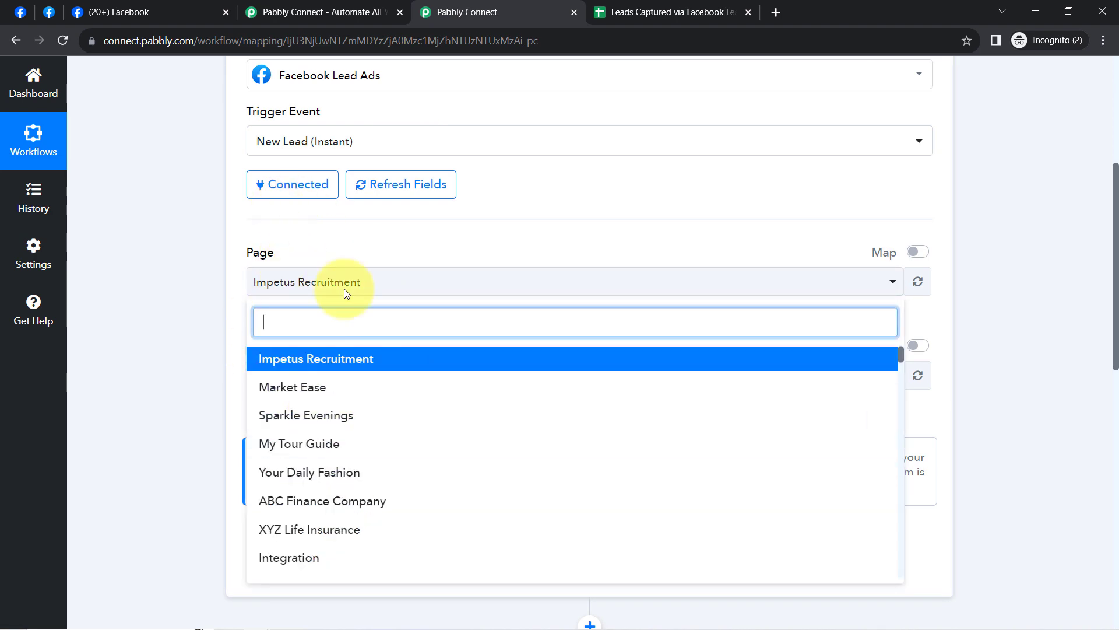
pyautogui.click(23, 12)
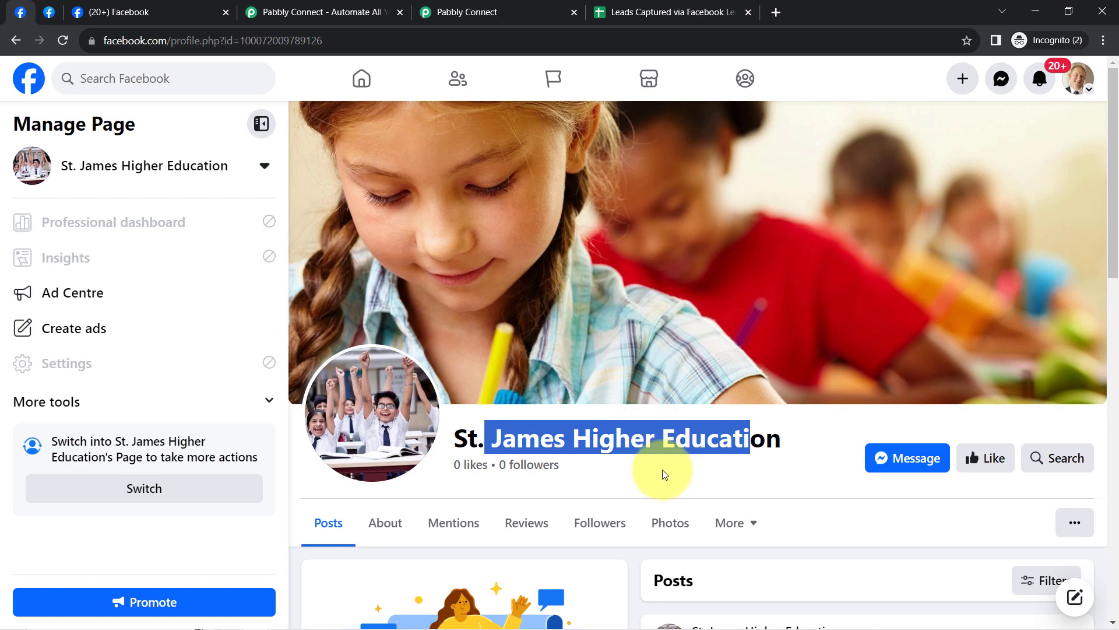
pyautogui.tripleClick(624, 443)
pyautogui.hotkey('ctrl', 'c')
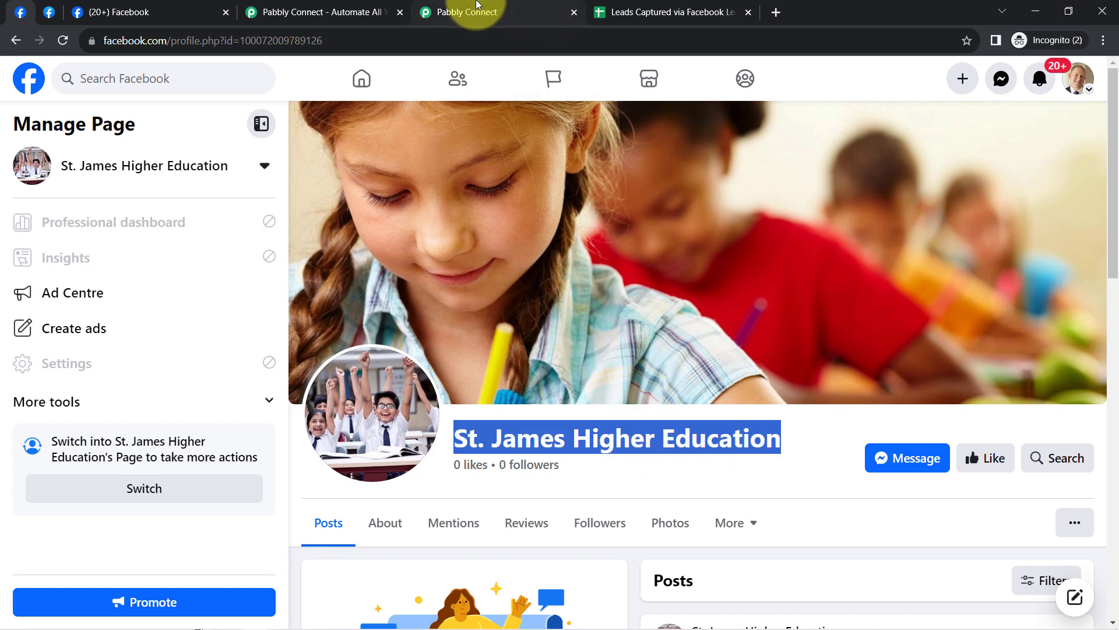
pyautogui.click(470, 12)
pyautogui.hotkey('ctrl', 'v')
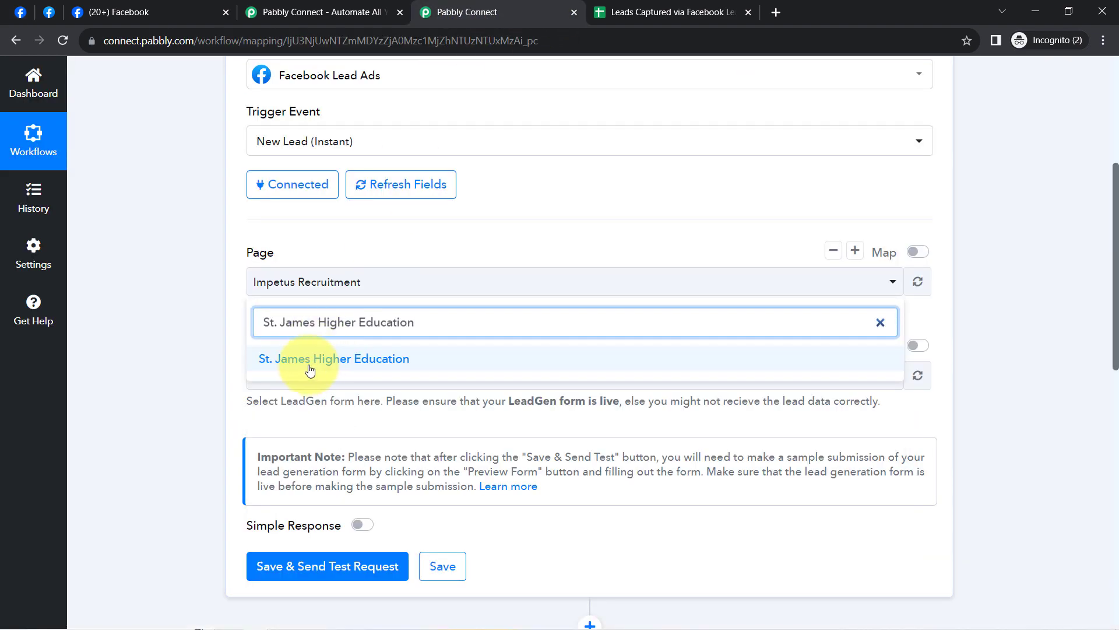
pyautogui.click(353, 360)
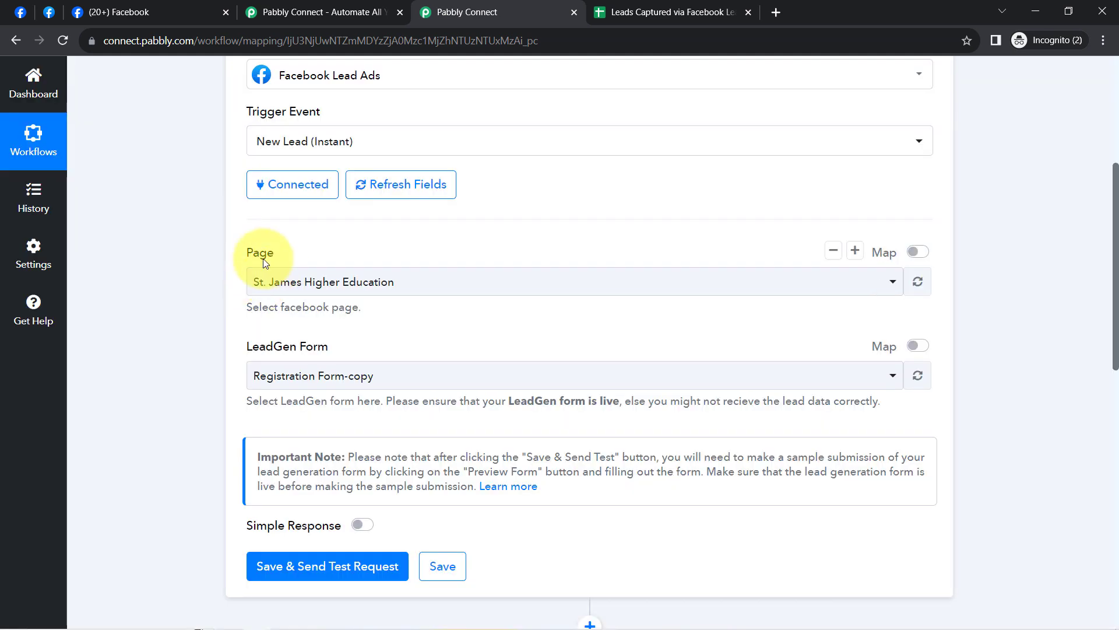
# Step: Review the LeadGen forms available for the chosen page and close the Facebook Pages list
pyautogui.click(289, 378)
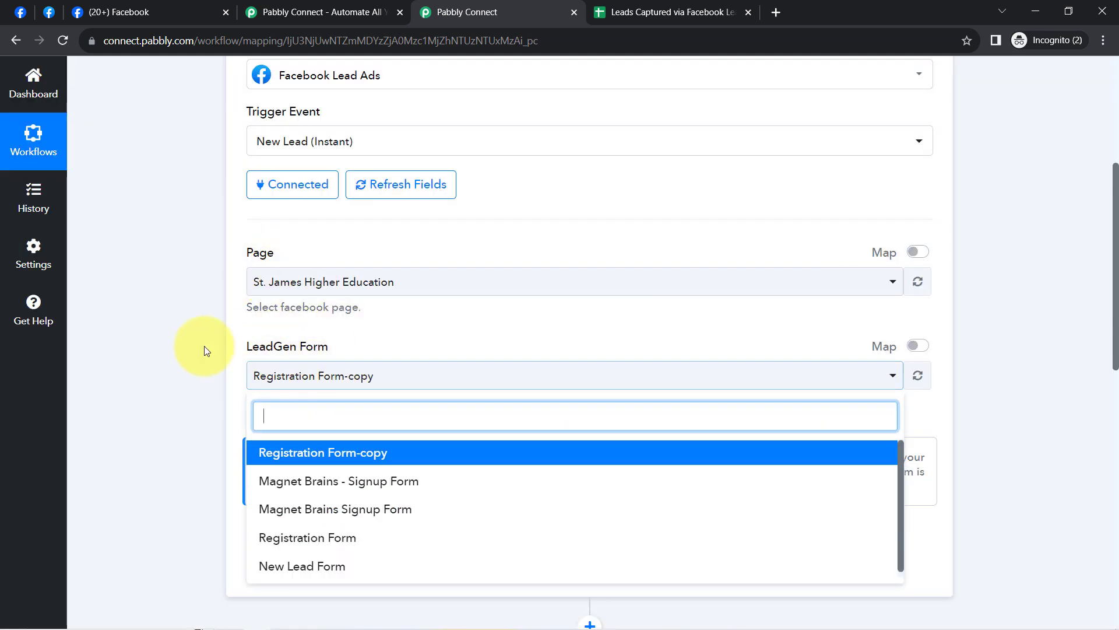
pyautogui.click(212, 337)
pyautogui.click(178, 7)
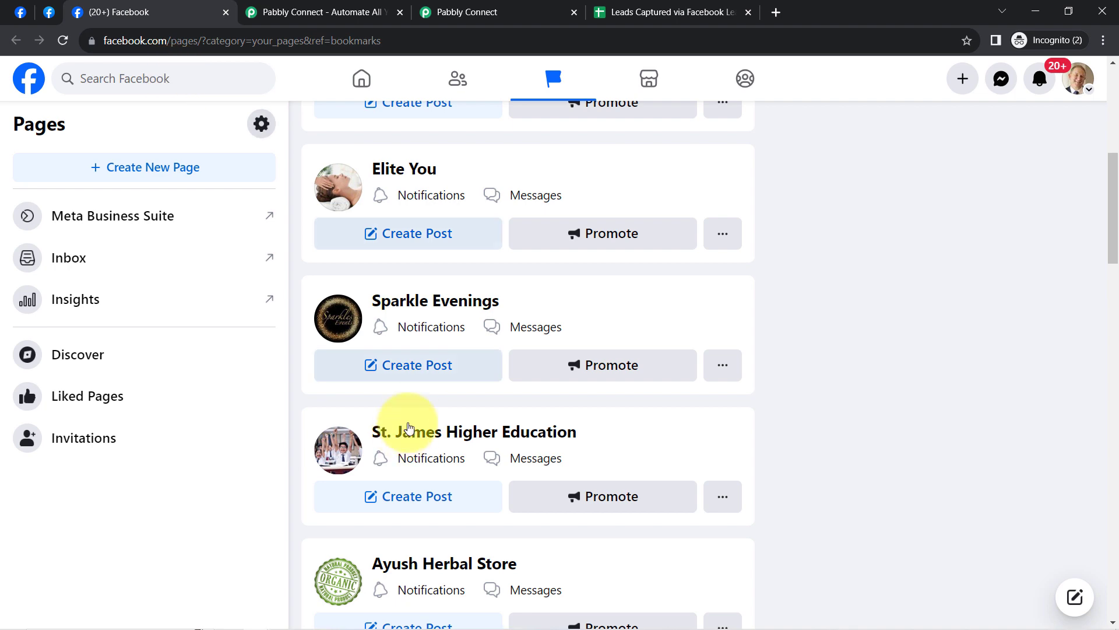
pyautogui.click(226, 12)
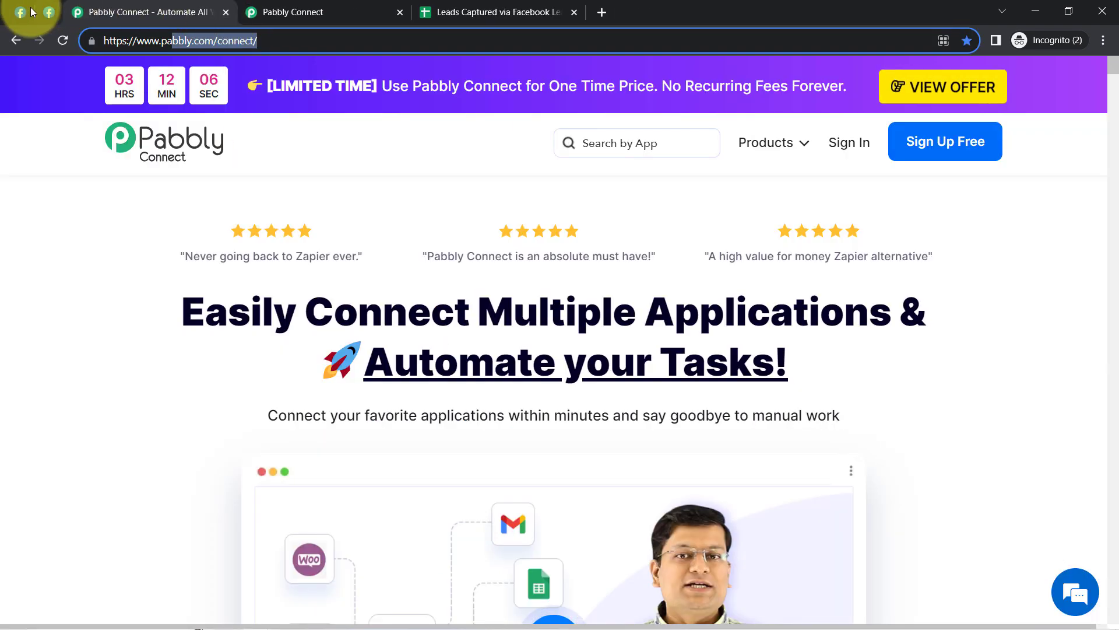
# Step: Go to the St. James Higher Education Facebook page and open its Meta Business Suite
pyautogui.click(20, 12)
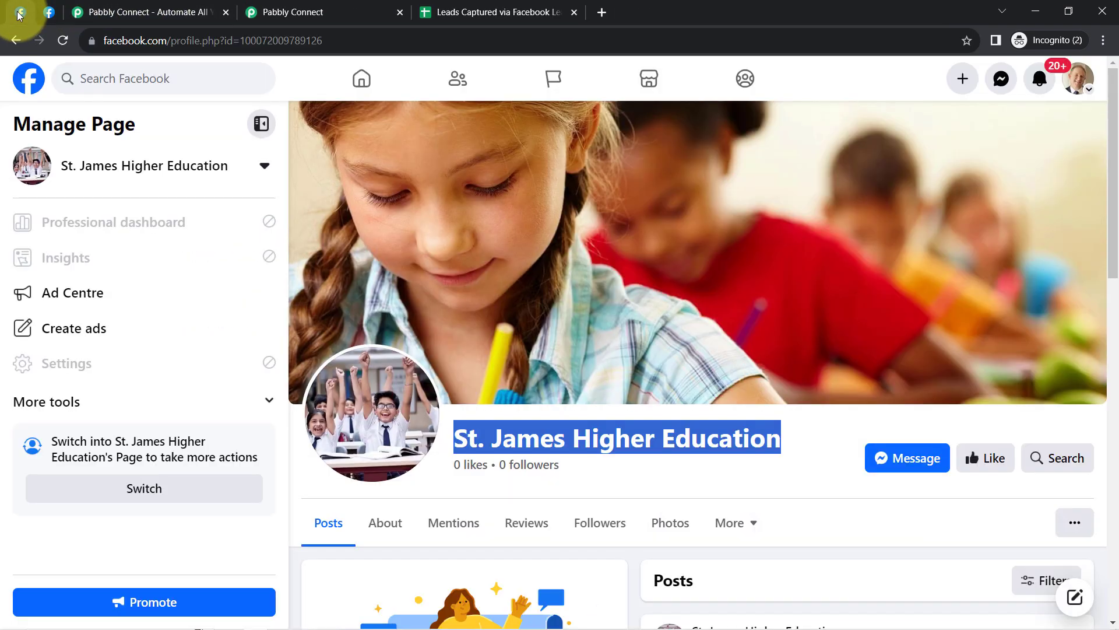
pyautogui.doubleClick(513, 438)
pyautogui.click(513, 438)
pyautogui.tripleClick(648, 438)
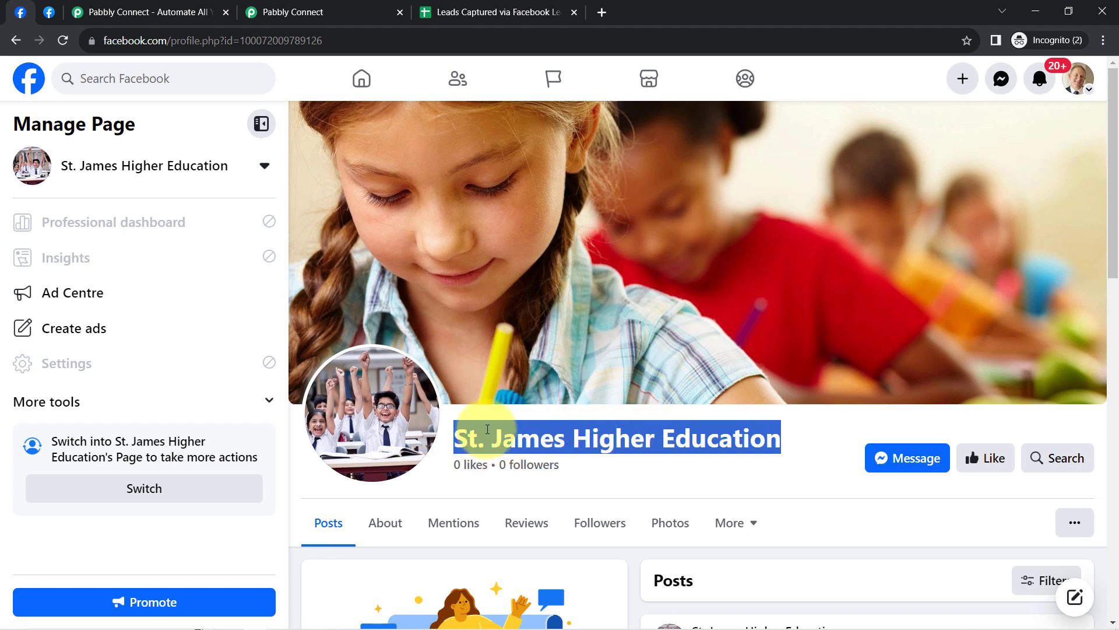
pyautogui.click(271, 400)
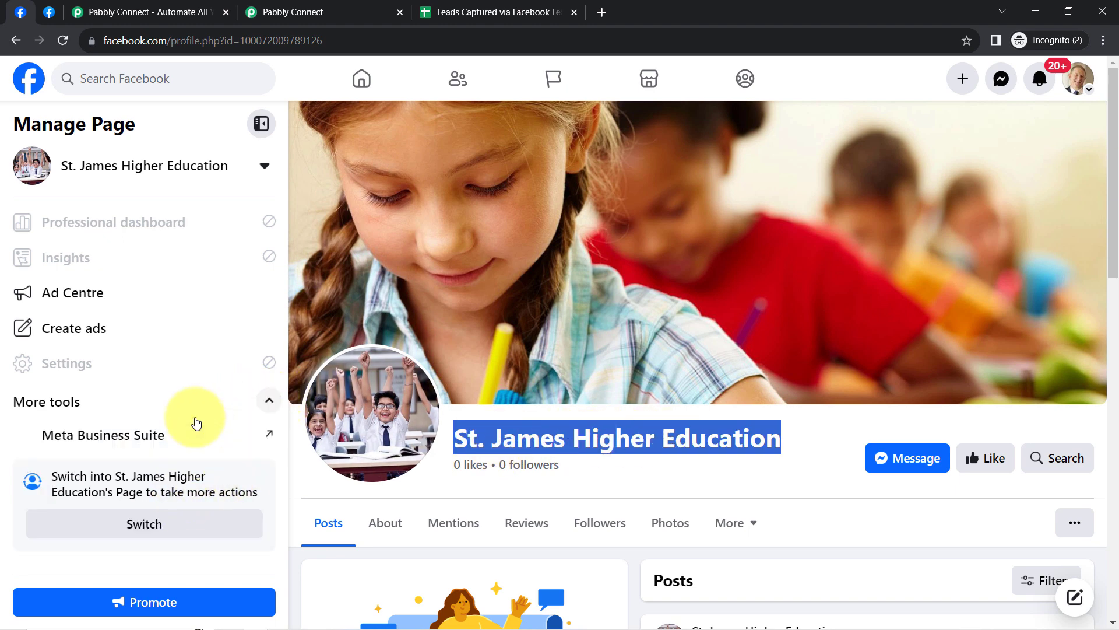
pyautogui.click(170, 430)
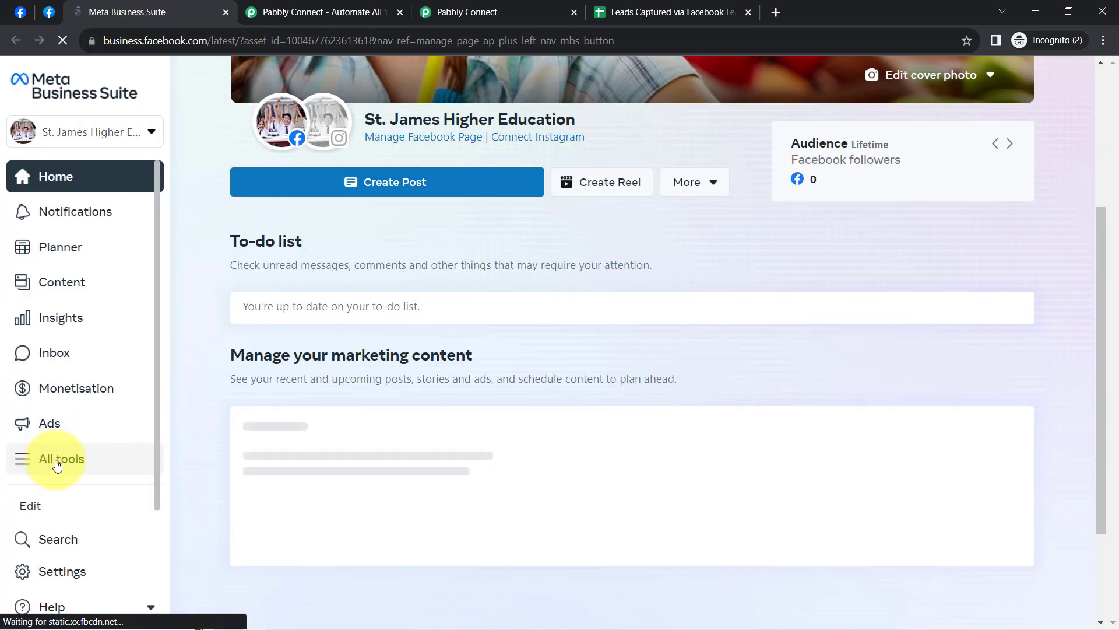
# Step: Find Instant Forms among all the business tools and open the page's lead ads forms
pyautogui.click(57, 464)
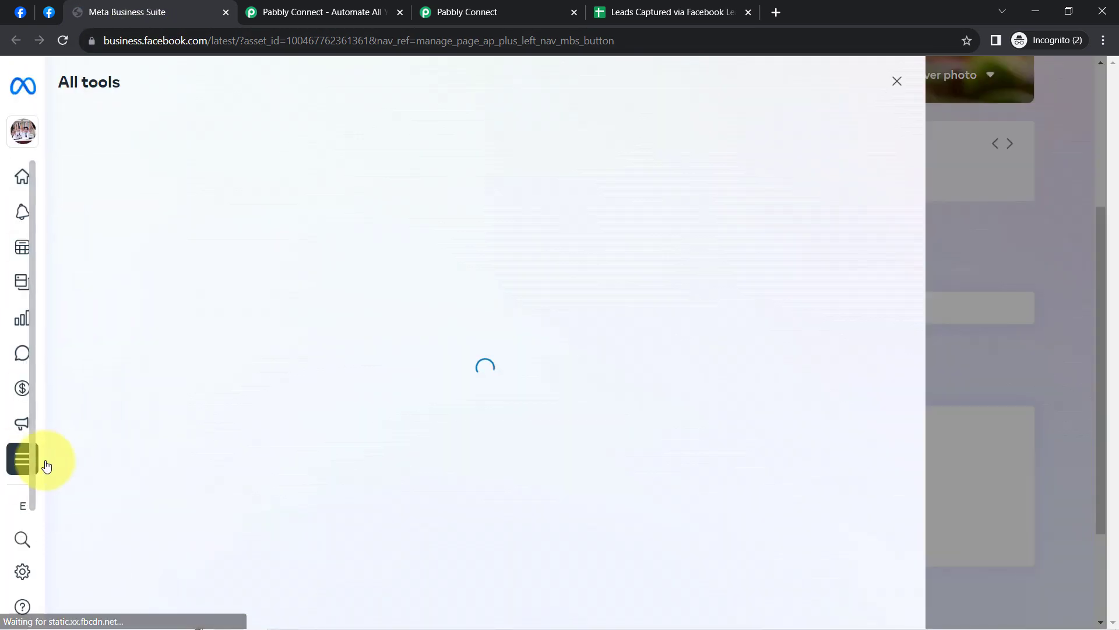
pyautogui.scroll(-7, 618, 525)
pyautogui.scroll(4, 590, 524)
pyautogui.scroll(-3, 590, 525)
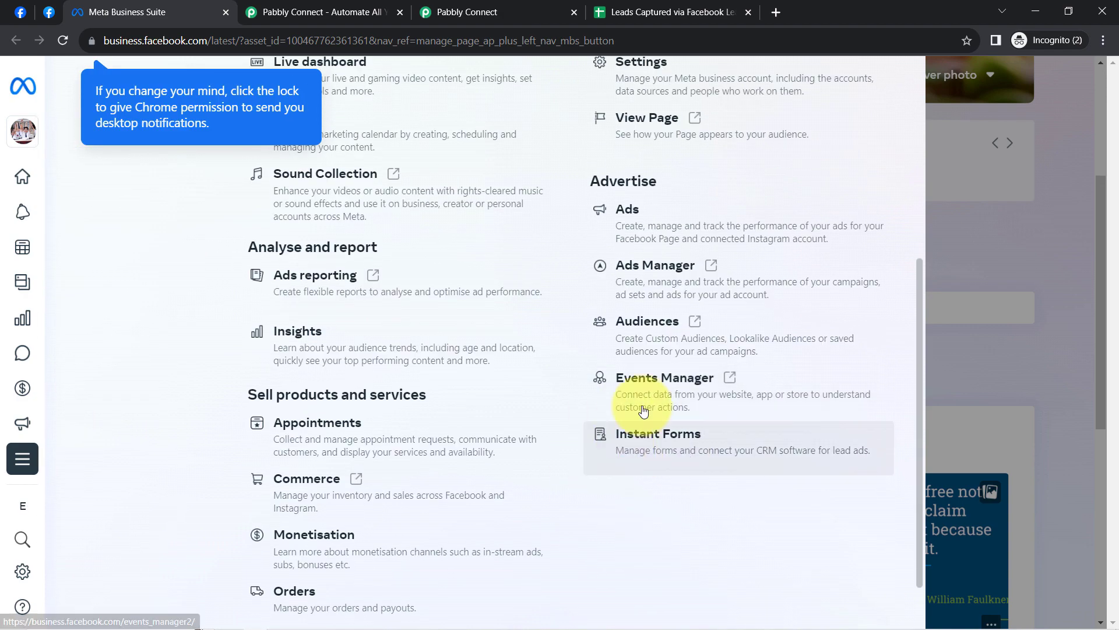
pyautogui.click(651, 451)
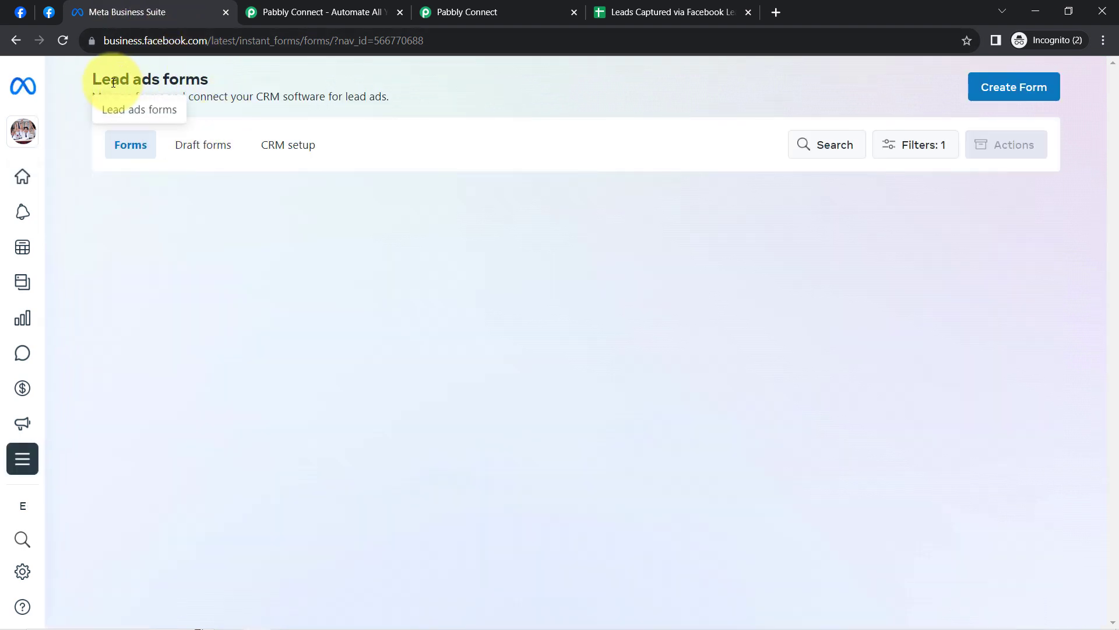
pyautogui.moveTo(113, 82); pyautogui.dragTo(193, 85)
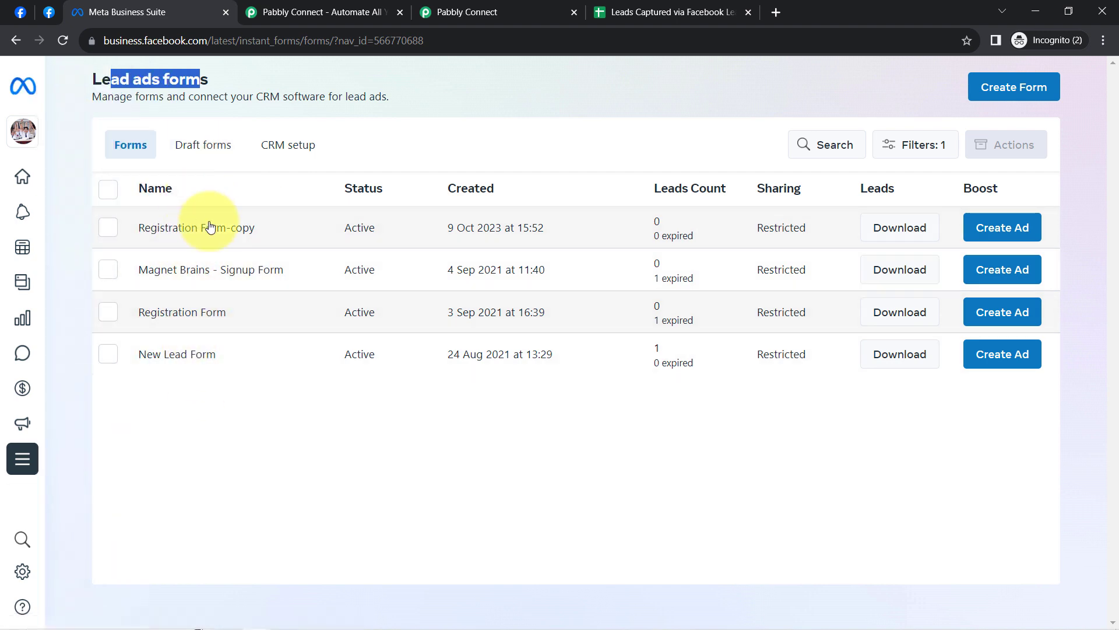
# Step: Open Registration Form-copy and examine the questions and contact fields in its form preview
pyautogui.click(160, 233)
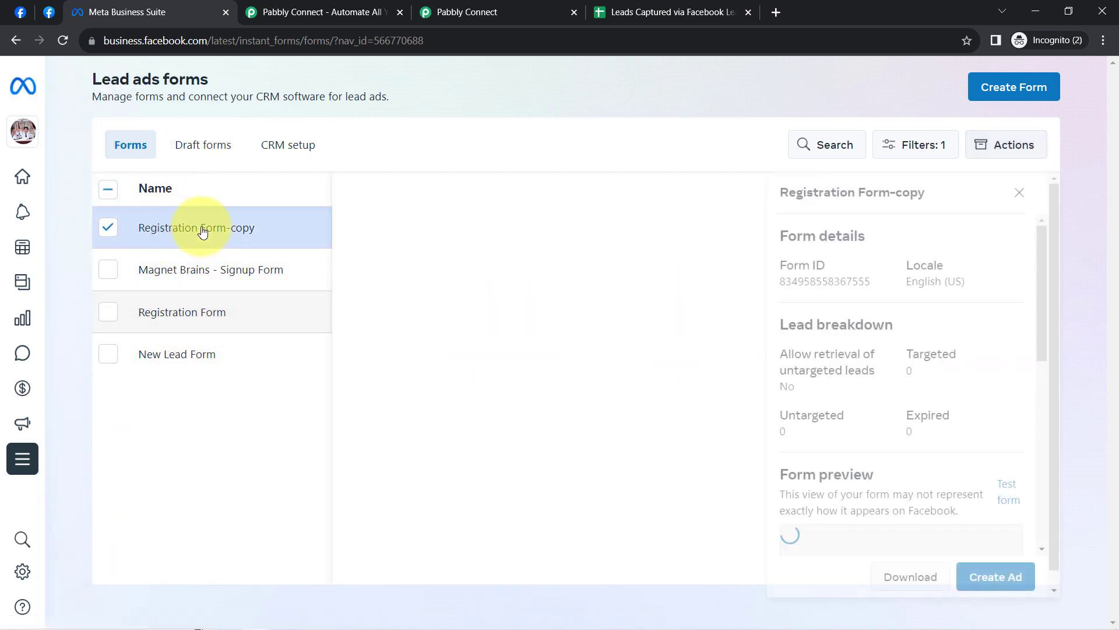
pyautogui.scroll(-2, 699, 379)
pyautogui.scroll(-4, 764, 399)
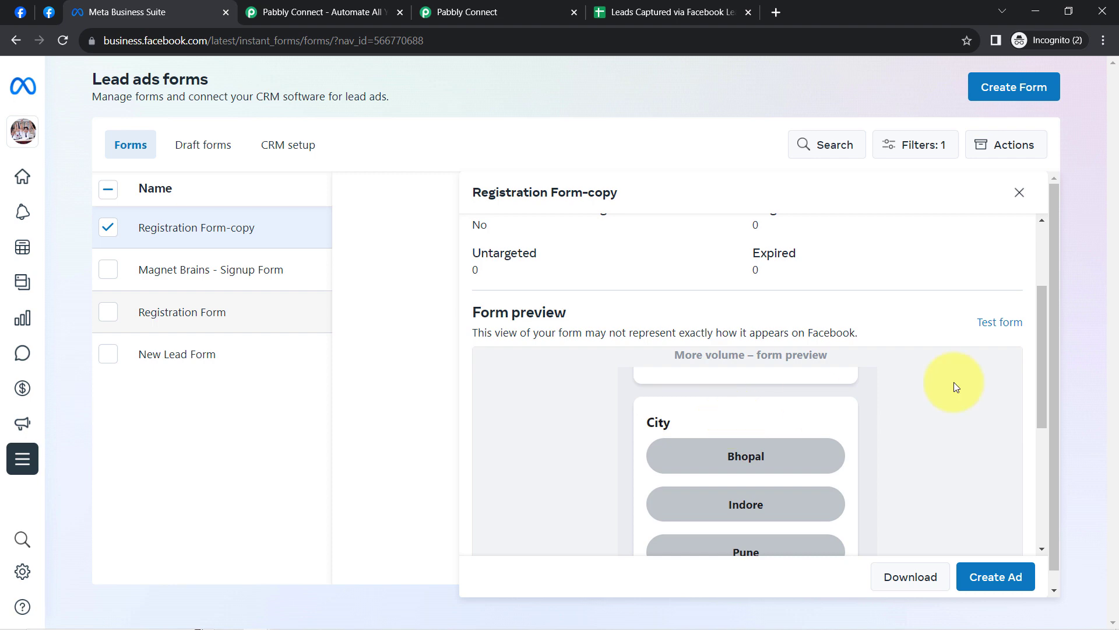
pyautogui.moveTo(1044, 350); pyautogui.dragTo(1043, 426)
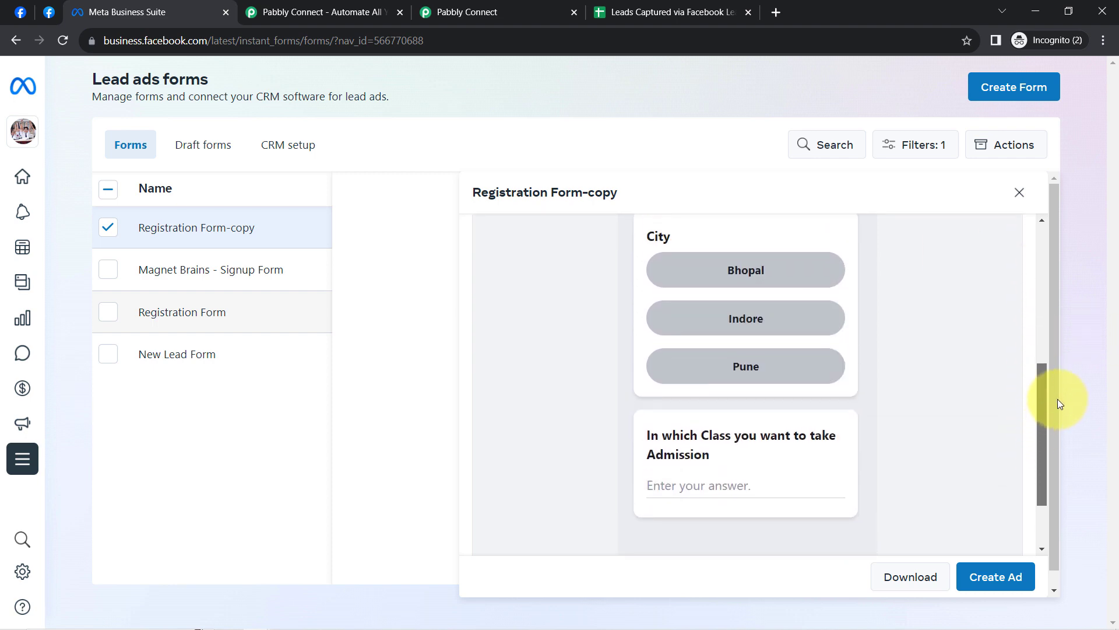
pyautogui.scroll(5, 851, 362)
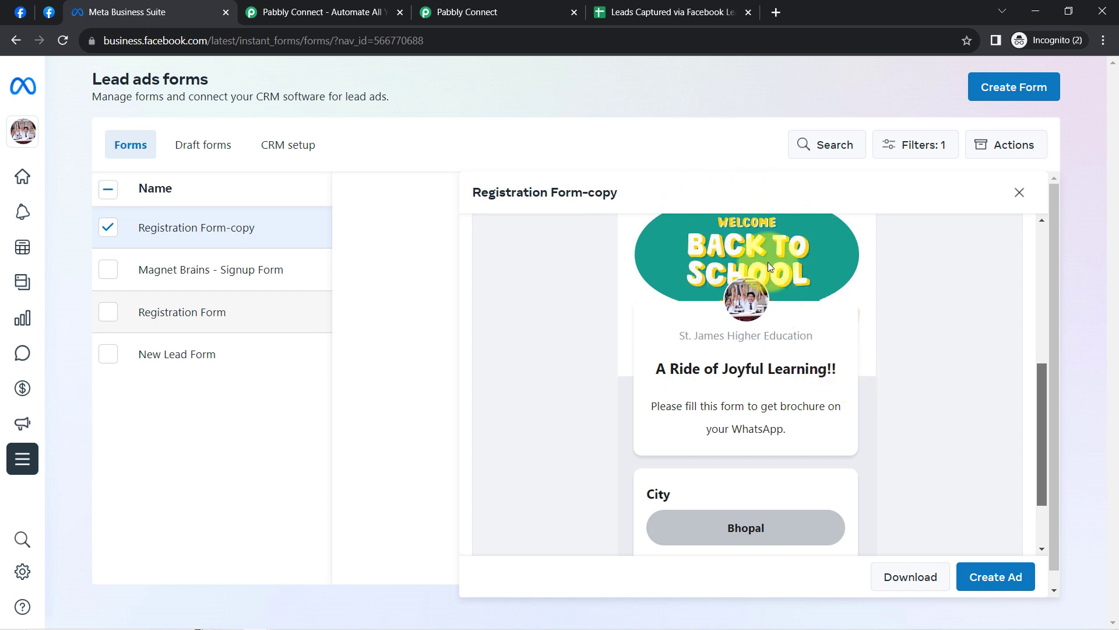
pyautogui.moveTo(1041, 449); pyautogui.dragTo(1040, 539)
pyautogui.click(862, 533)
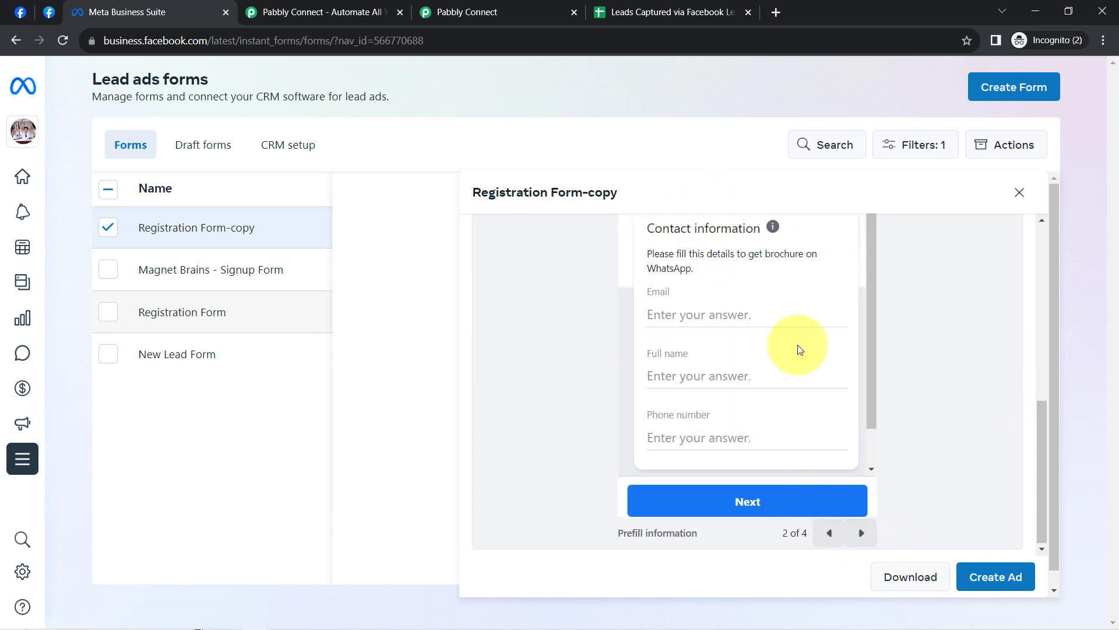
# Step: Close Meta Business Suite and choose Registration Form-copy as the trigger's LeadGen Form in Pabbly Connect
pyautogui.click(226, 12)
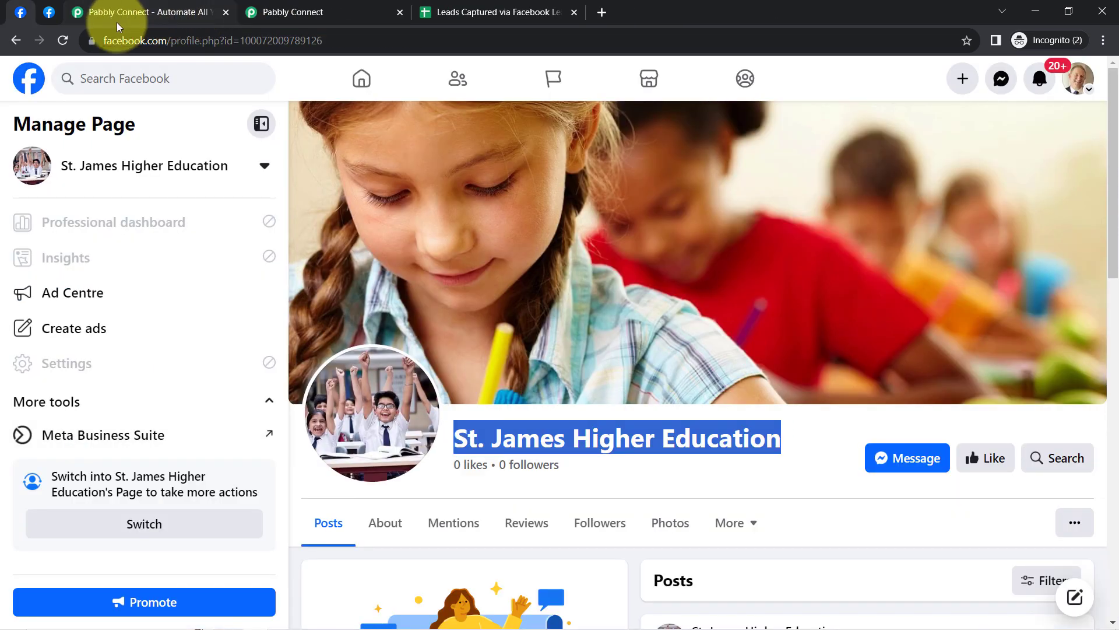
pyautogui.click(310, 12)
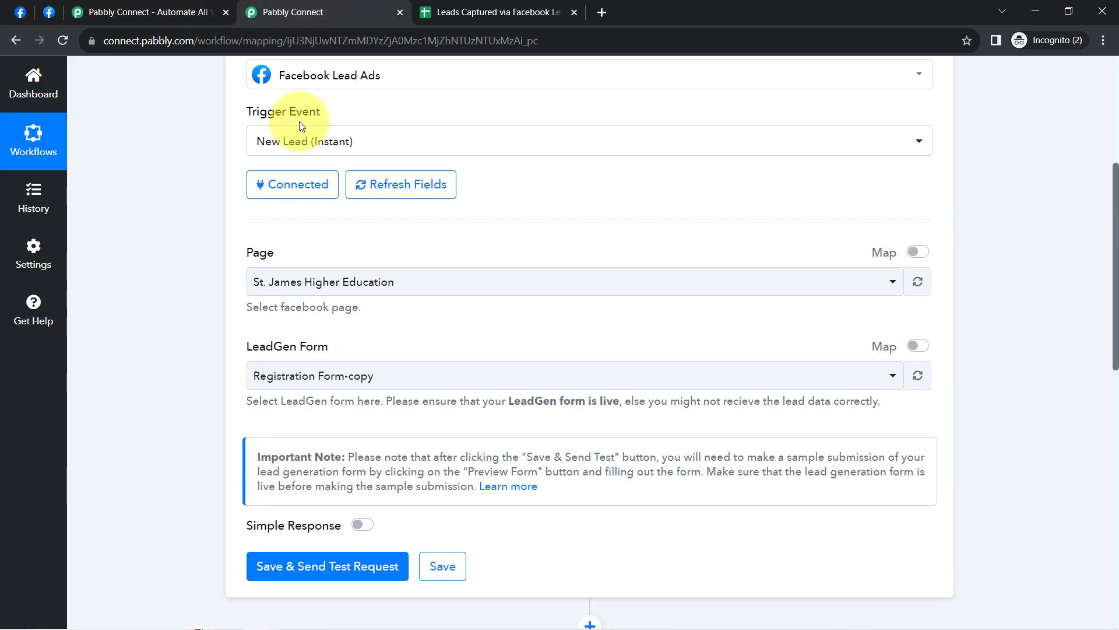
pyautogui.click(304, 372)
pyautogui.click(288, 450)
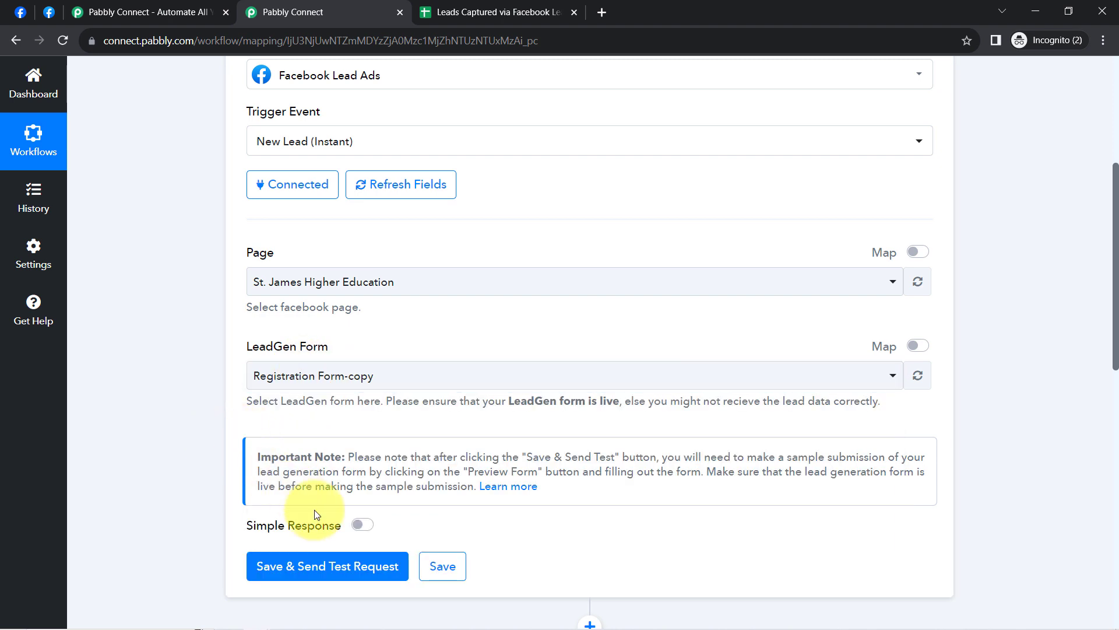
# Step: Save the trigger with a test request and read the note about making a test submission
pyautogui.click(324, 565)
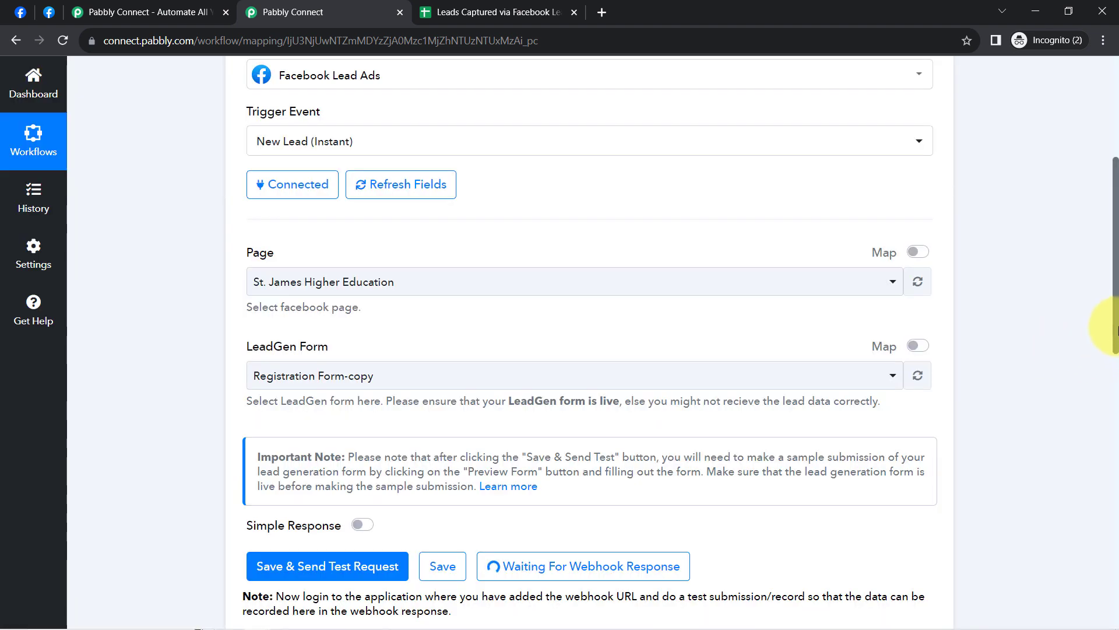
pyautogui.scroll(-2, 1116, 329)
pyautogui.moveTo(662, 460); pyautogui.dragTo(775, 460)
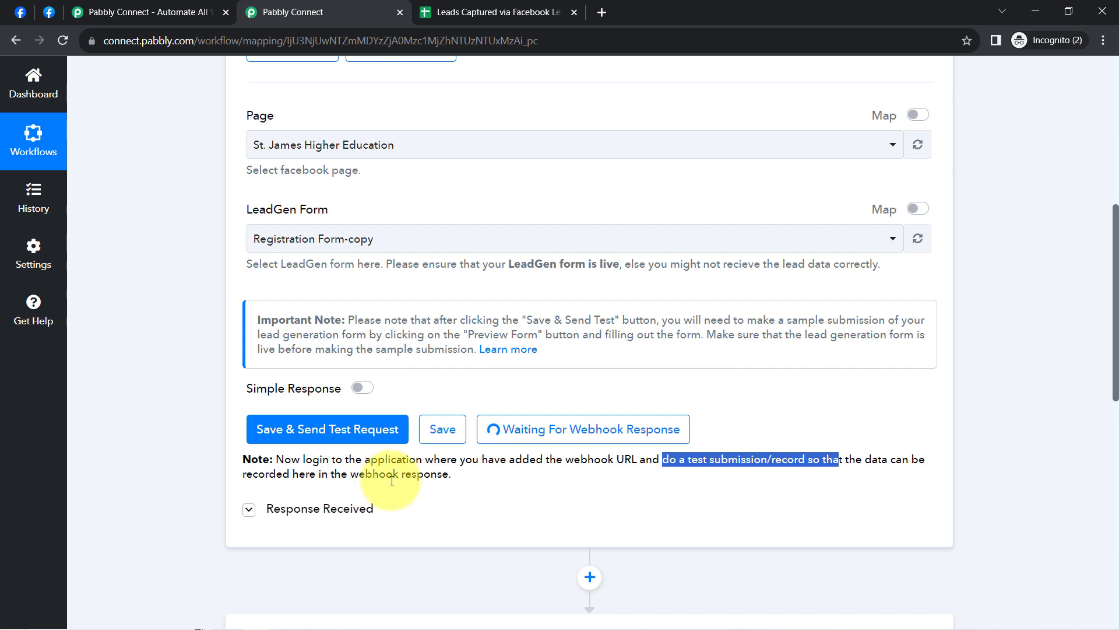
pyautogui.moveTo(319, 474); pyautogui.dragTo(463, 477)
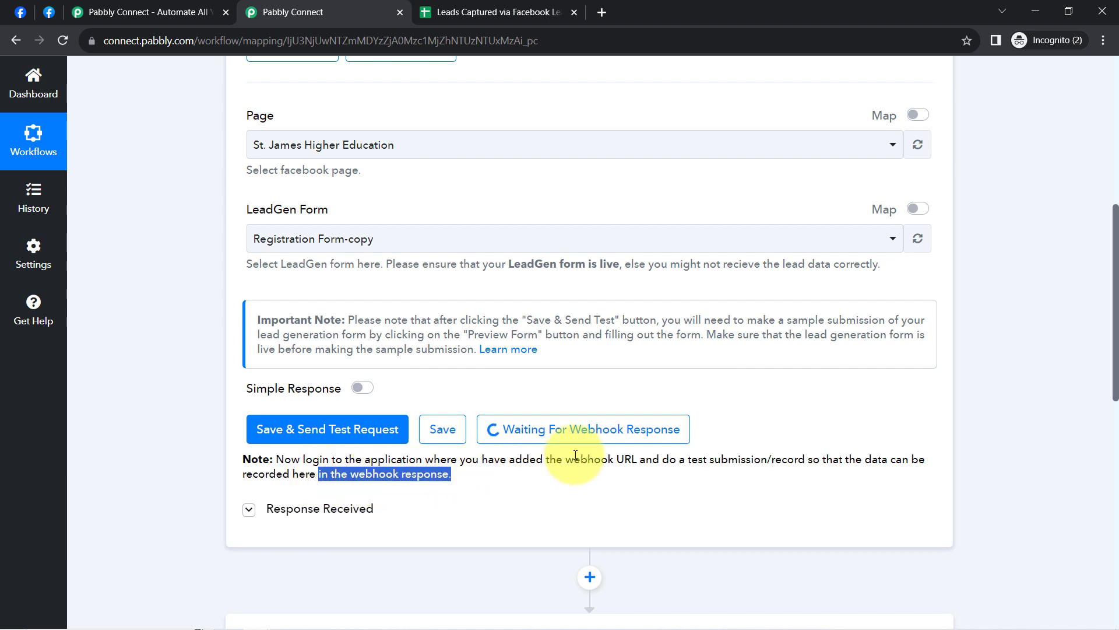
pyautogui.moveTo(686, 460); pyautogui.dragTo(793, 460)
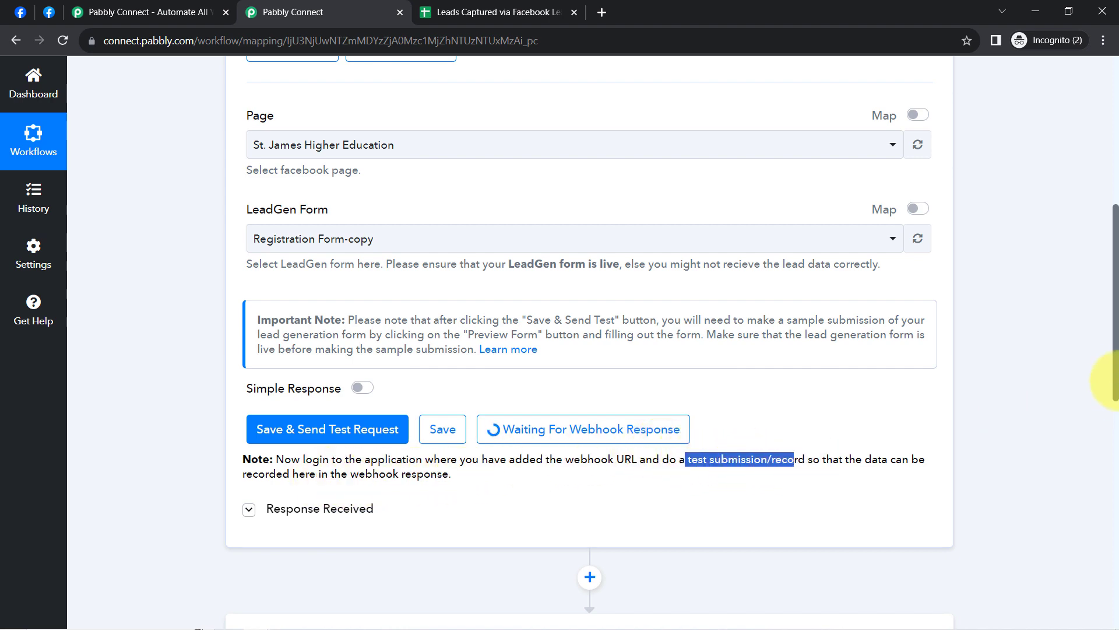
# Step: Open the help article linked in the trigger's Important Note and find its instructions for making a sample submission
pyautogui.moveTo(1116, 375); pyautogui.dragTo(1108, 320)
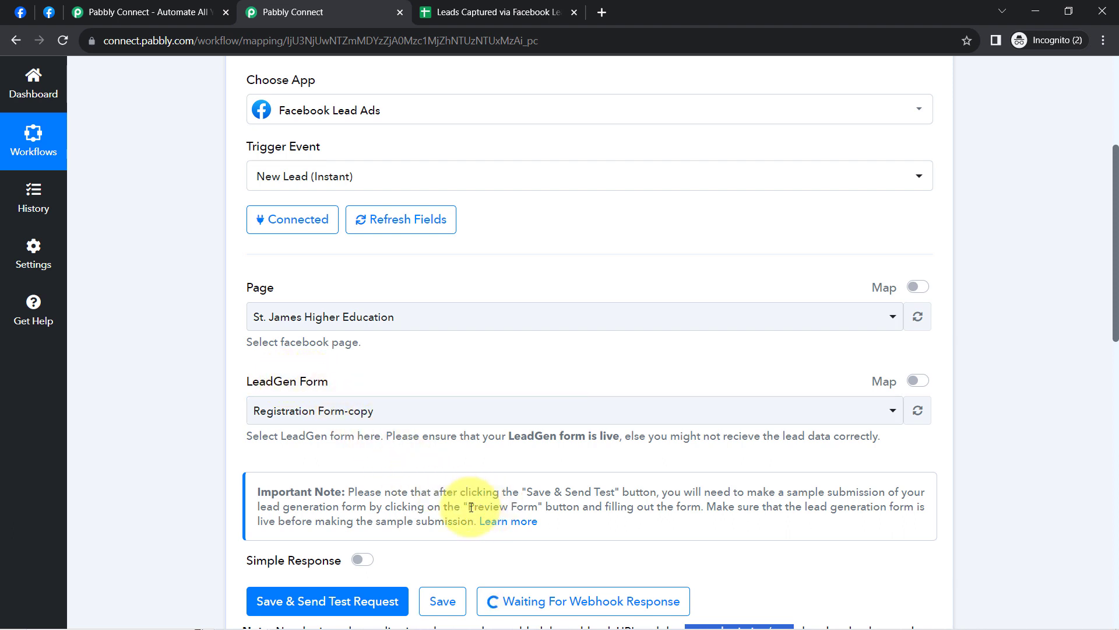
pyautogui.click(519, 523)
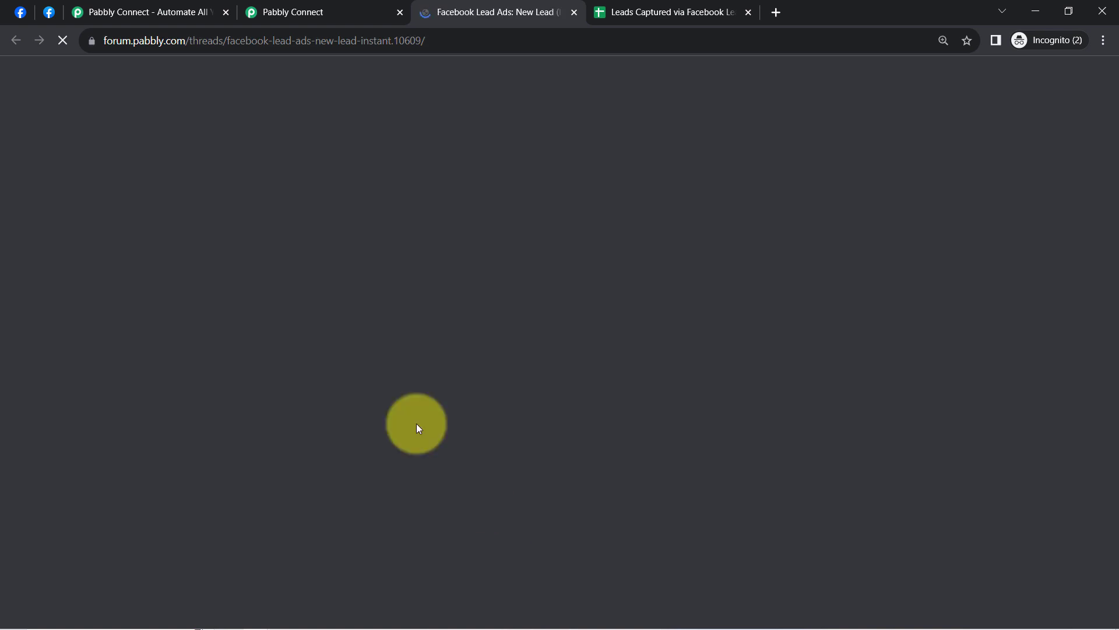
pyautogui.click(325, 7)
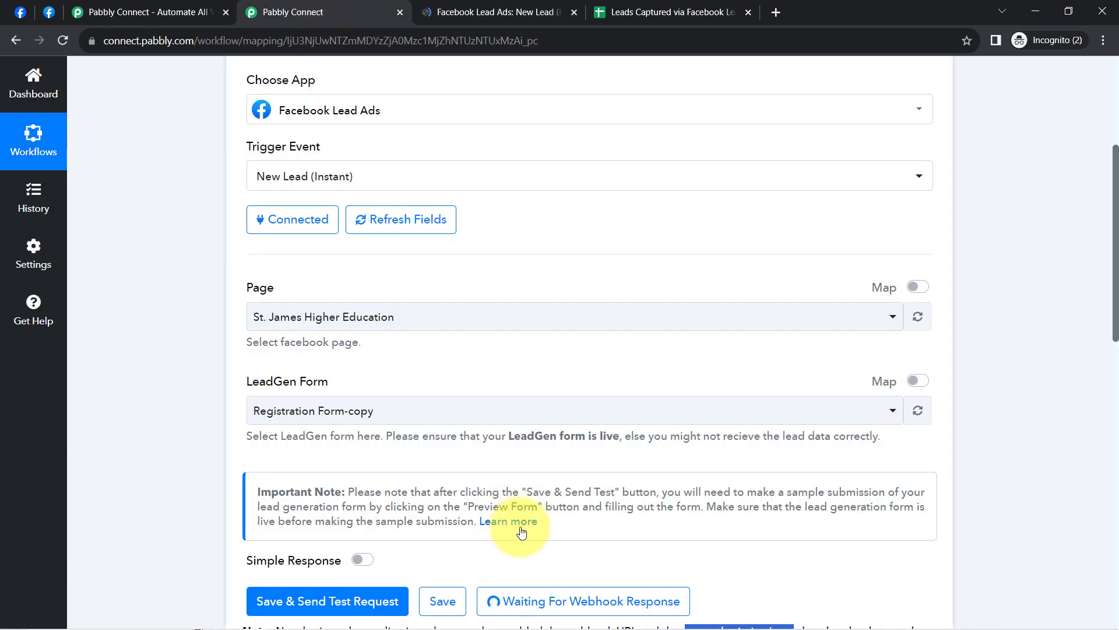
pyautogui.click(507, 15)
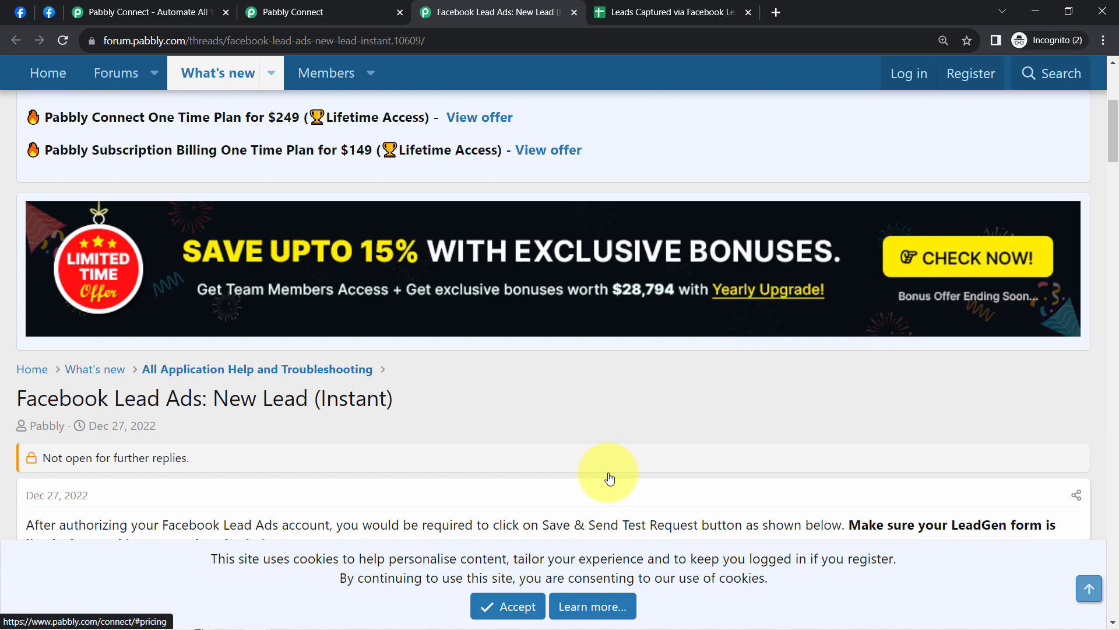
pyautogui.scroll(5, 475, 420)
pyautogui.moveTo(1114, 111); pyautogui.dragTo(1115, 359)
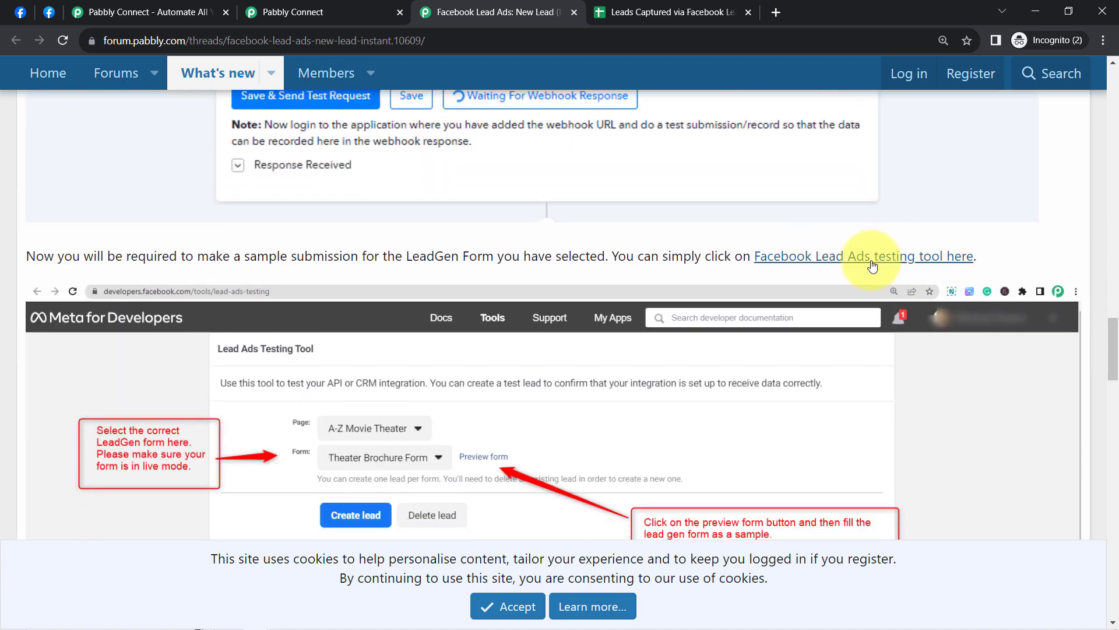
# Step: Open the Facebook Lead Ads testing tool from the help article and close the article
pyautogui.click(807, 257)
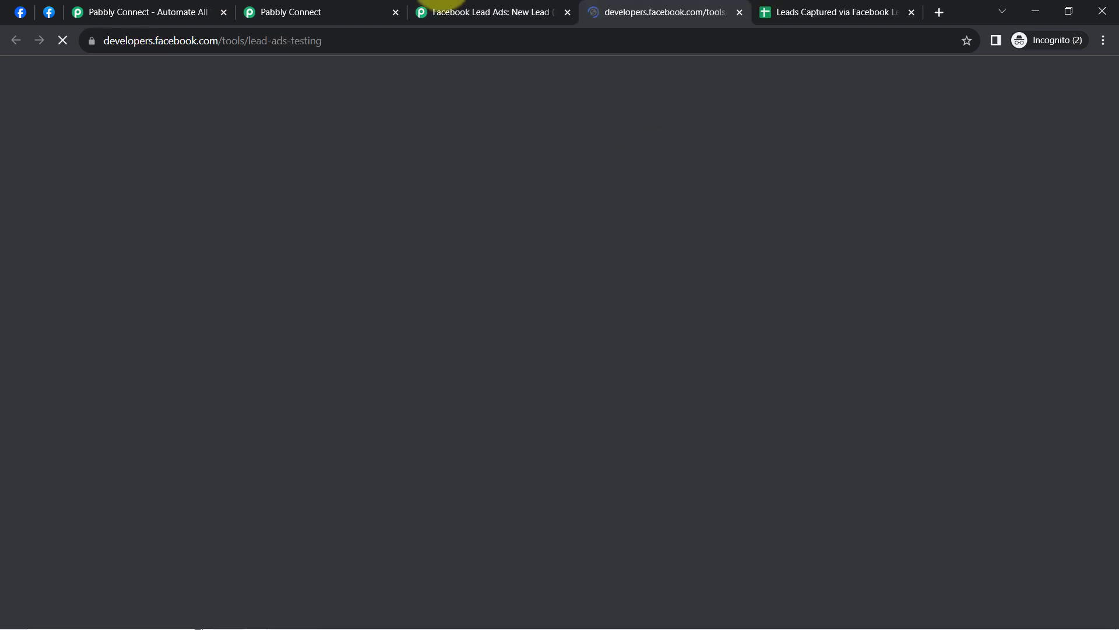
pyautogui.click(490, 12)
pyautogui.click(565, 13)
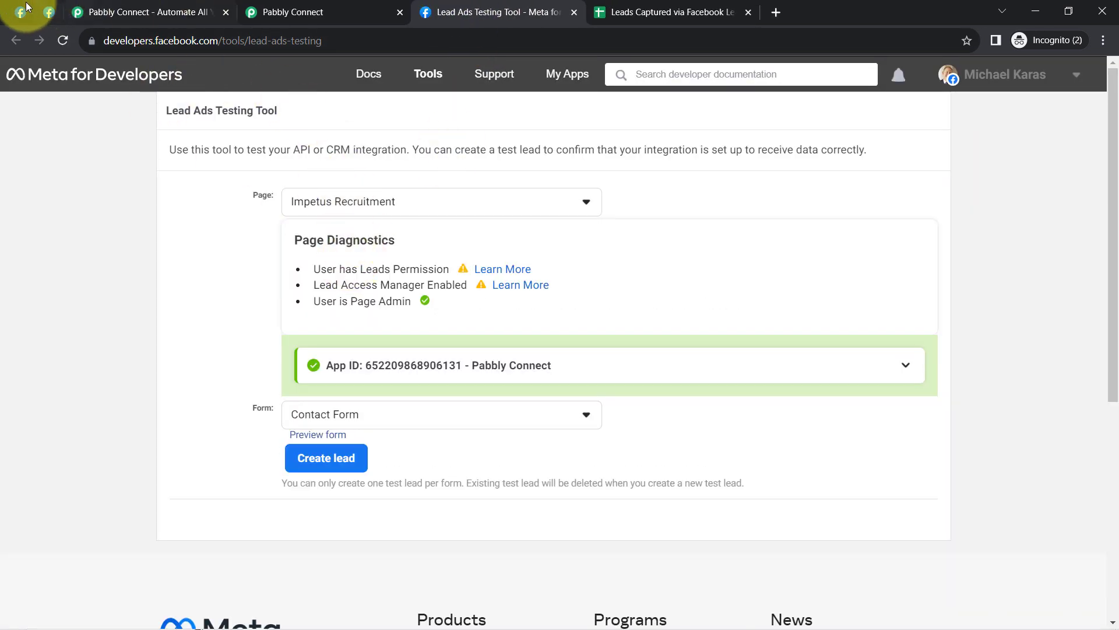
# Step: Set the Lead Ads Testing Tool's page to St. James Higher Education, with Registration Form-copy as the form
pyautogui.click(395, 211)
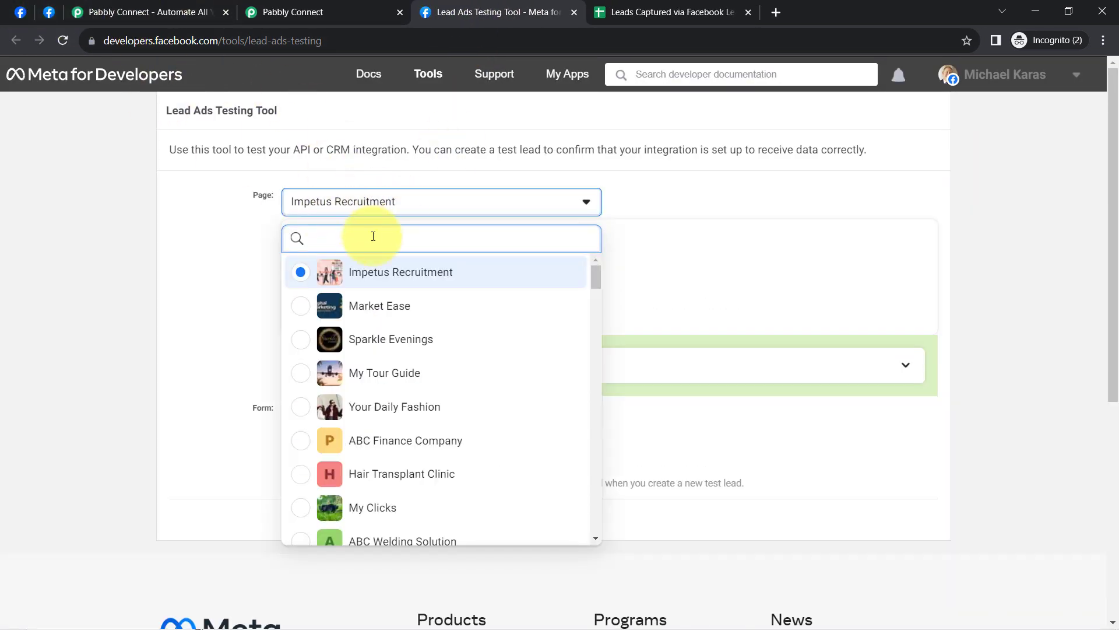
pyautogui.write('st')
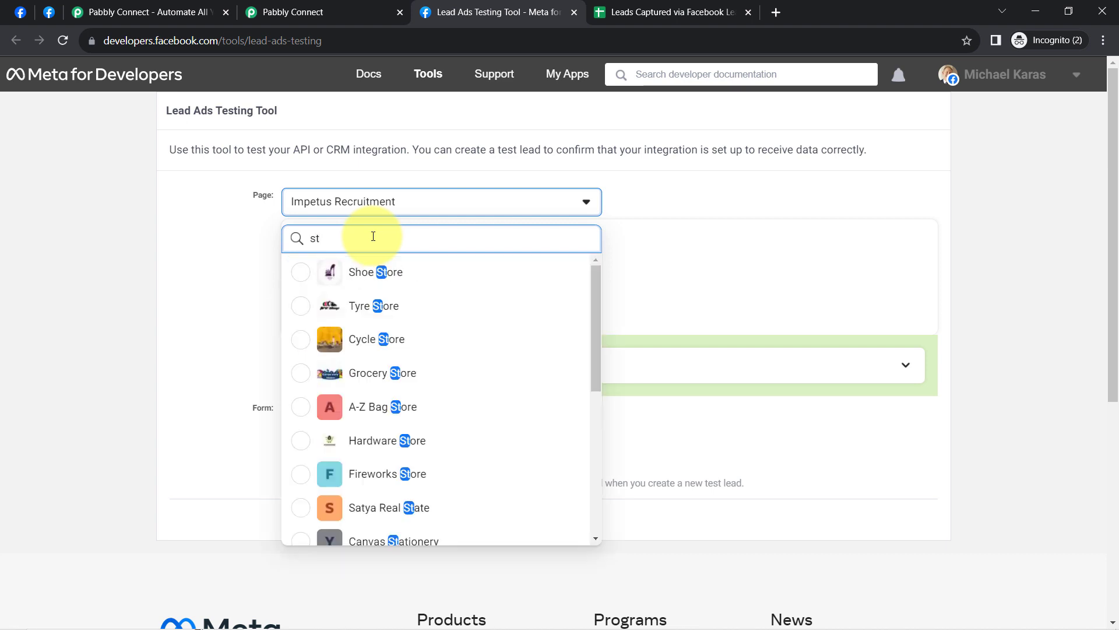
pyautogui.write('.')
pyautogui.click(385, 270)
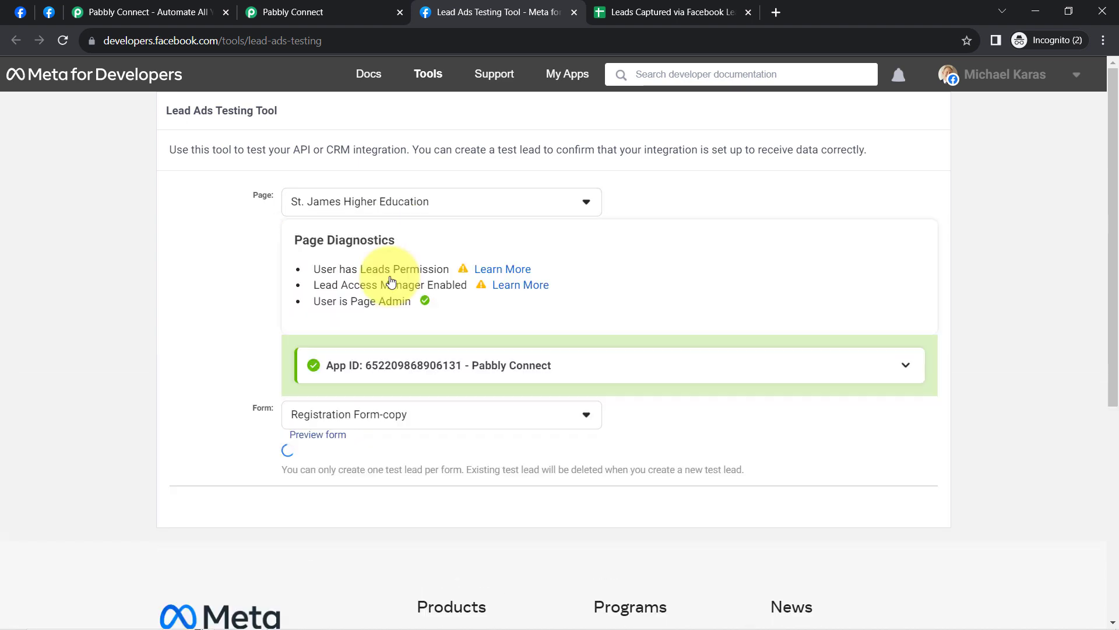
pyautogui.click(360, 424)
pyautogui.click(233, 441)
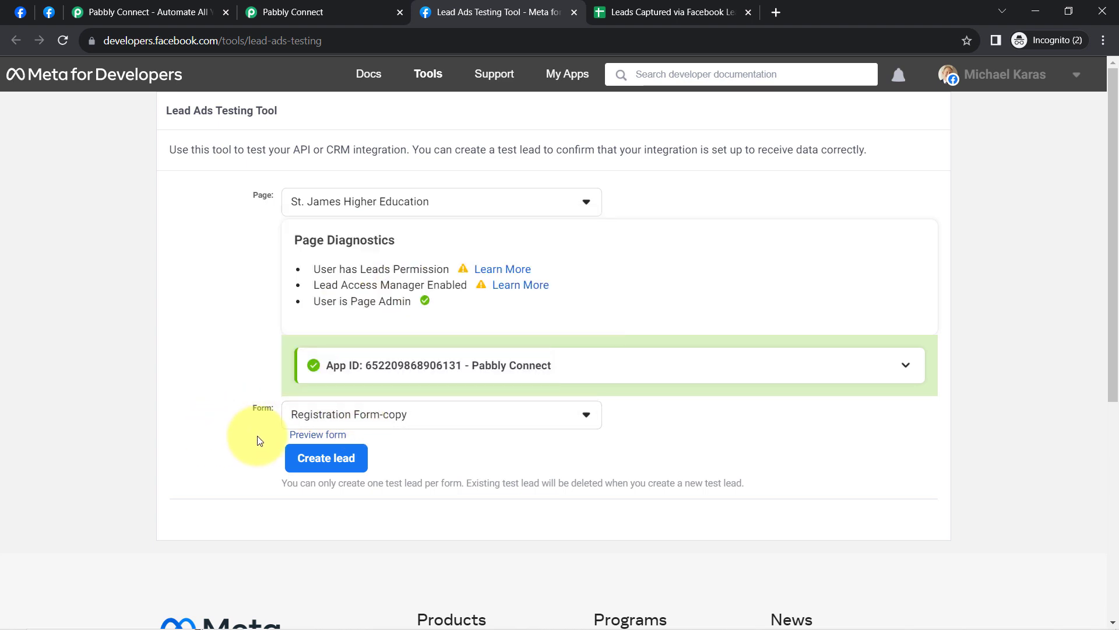
# Step: Preview the registration form, close this testing tool page and switch to the other one holding the filled-in form
pyautogui.click(317, 434)
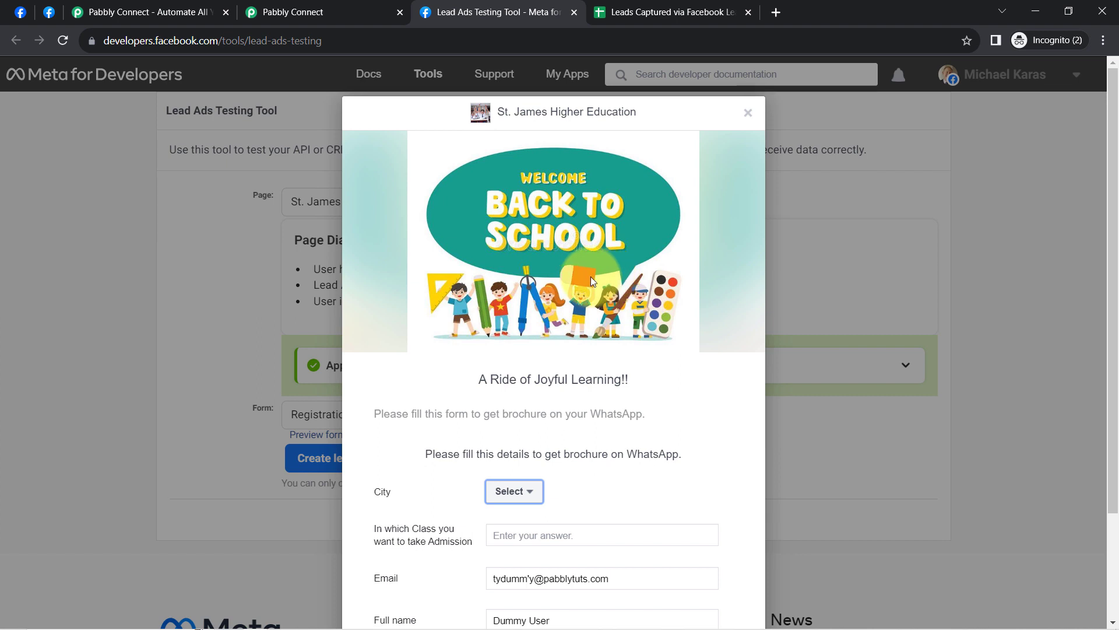
pyautogui.click(573, 12)
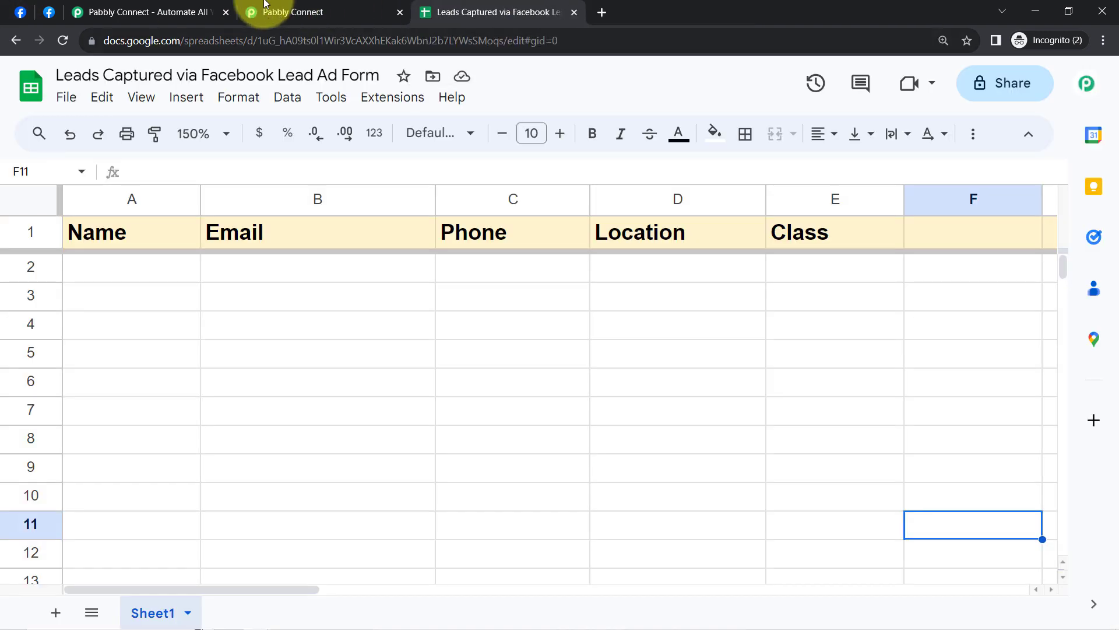
pyautogui.click(49, 12)
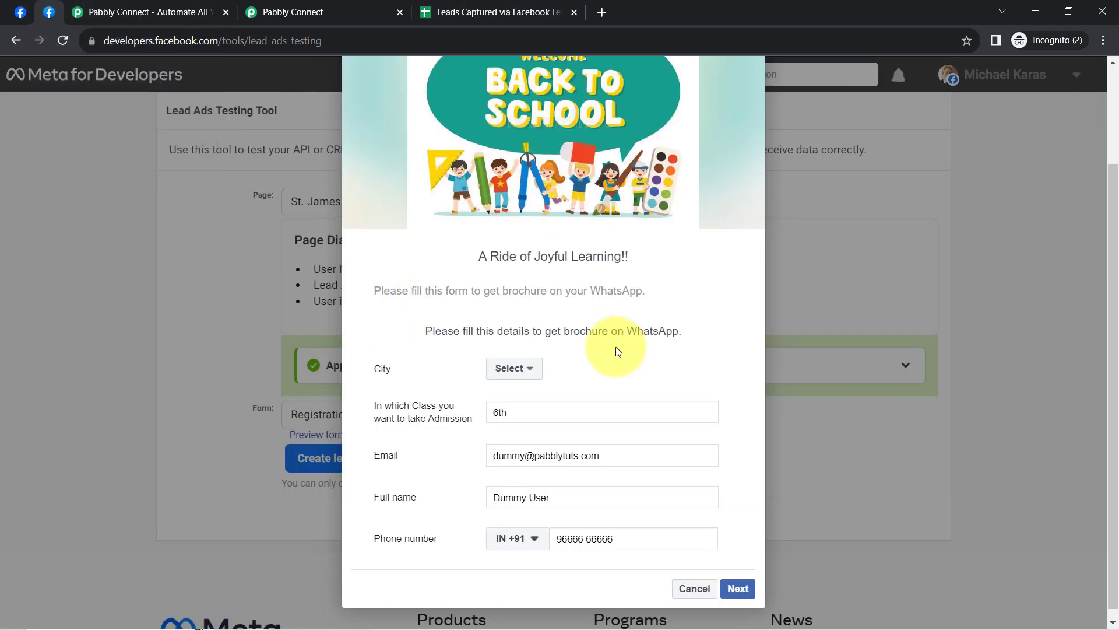
# Step: Choose Indore as the City, check the email, full name and phone number, and submit the test lead
pyautogui.click(510, 368)
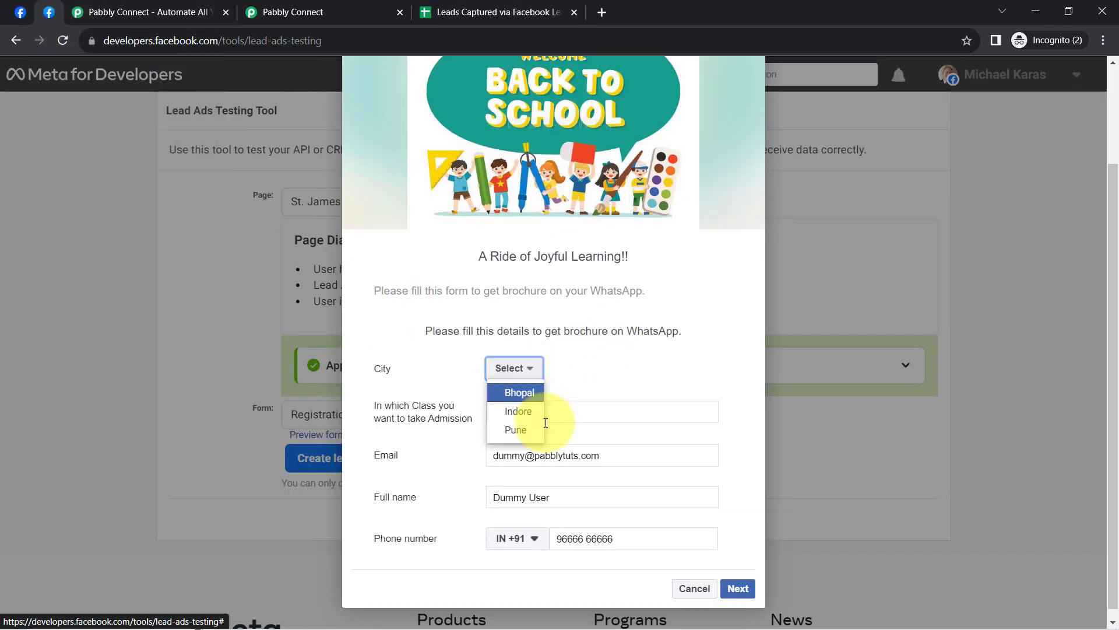
pyautogui.click(514, 410)
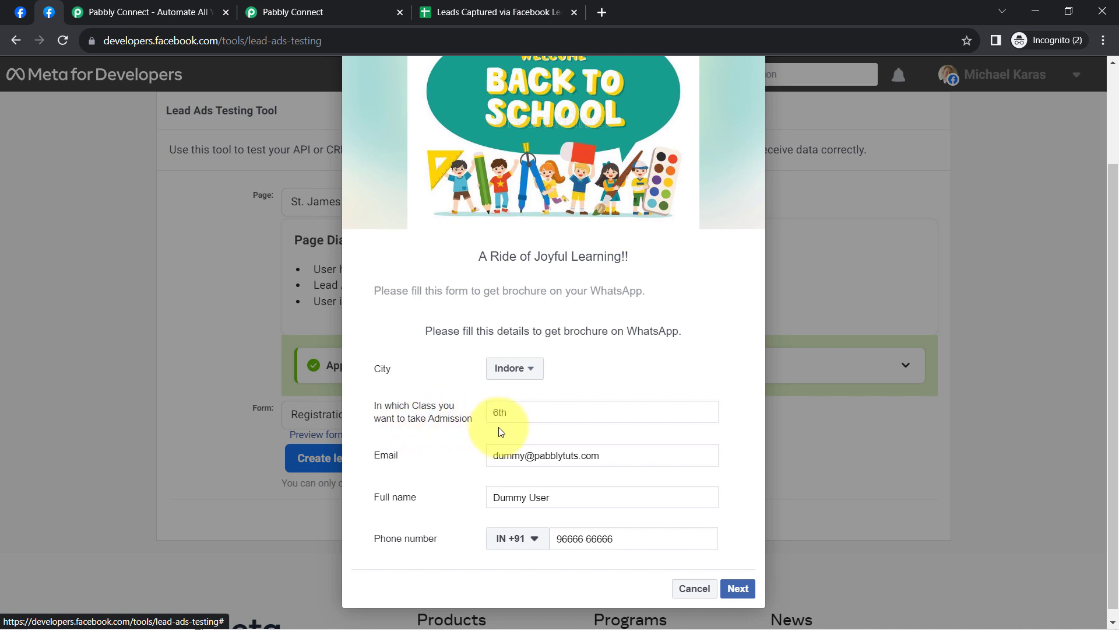
pyautogui.moveTo(497, 455); pyautogui.dragTo(617, 460)
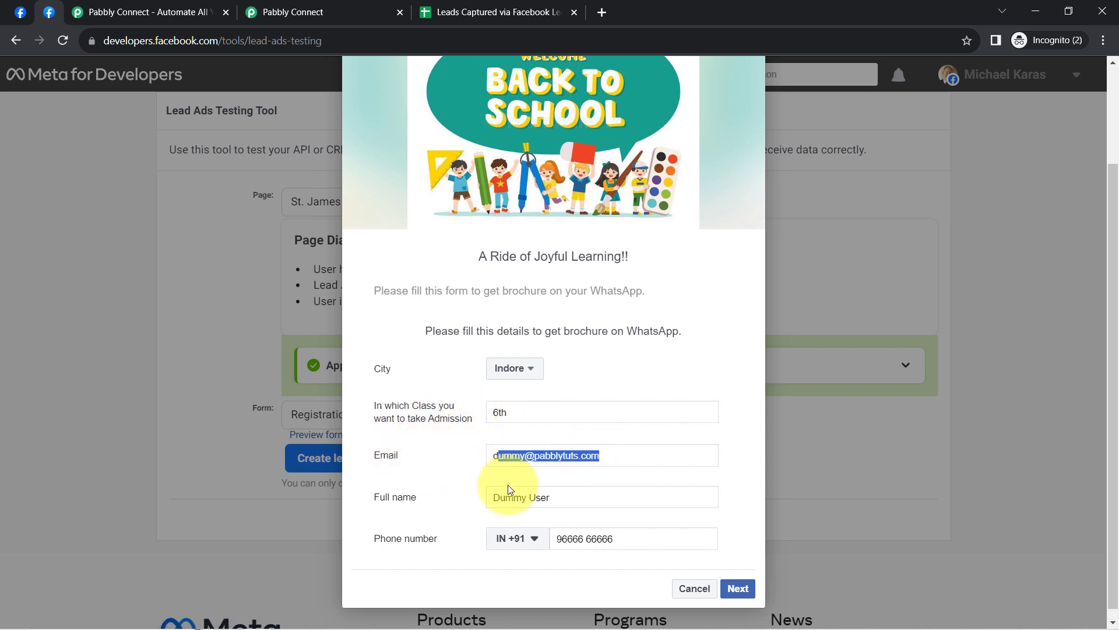
pyautogui.moveTo(501, 500); pyautogui.dragTo(605, 542)
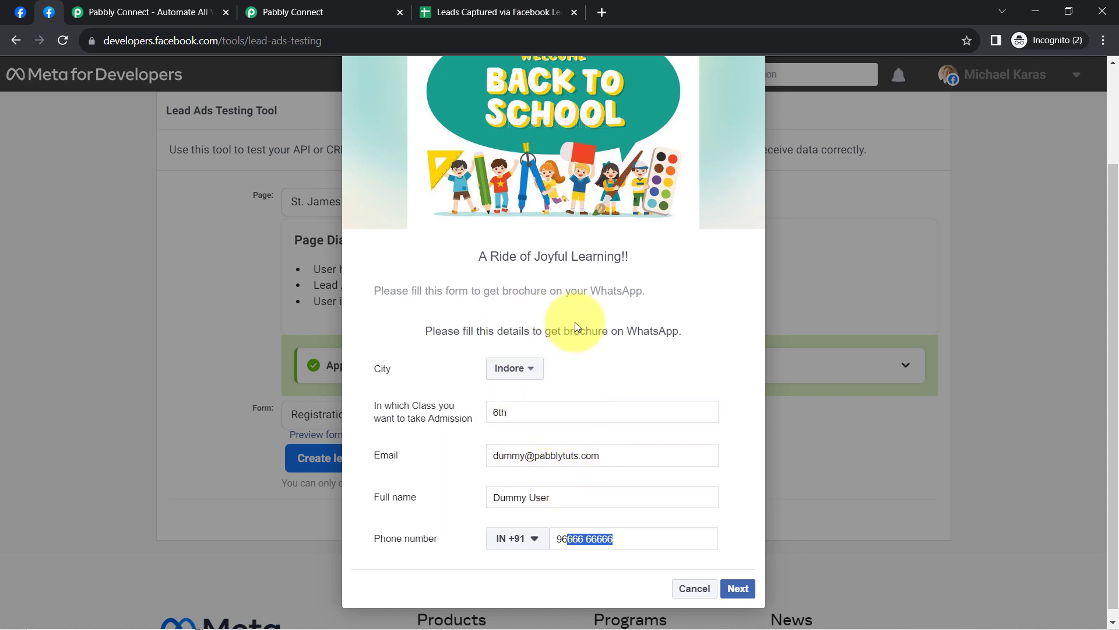
pyautogui.click(741, 589)
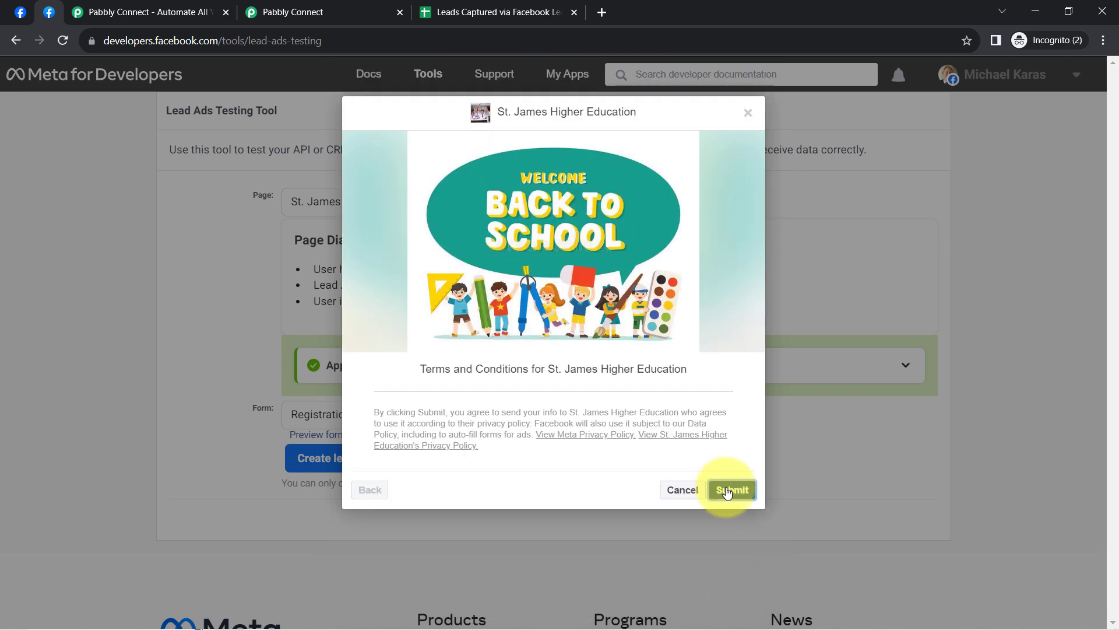
pyautogui.click(729, 490)
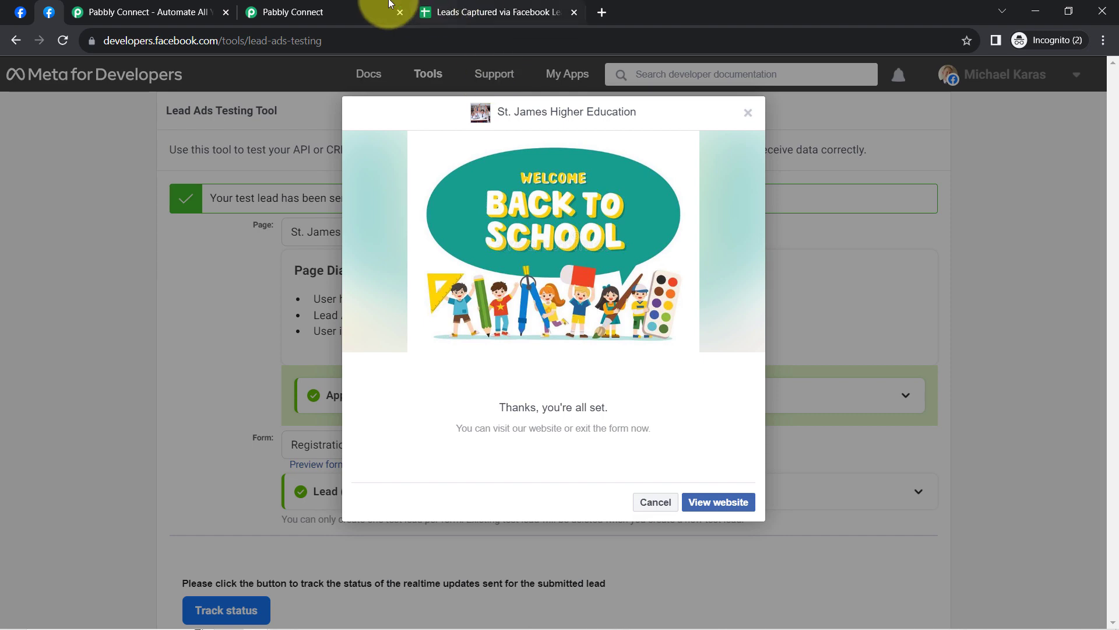
# Step: Return to Pabbly Connect and examine the captured response's city, class, email, full name, phone number and created time
pyautogui.click(369, 6)
pyautogui.scroll(-5, 290, 382)
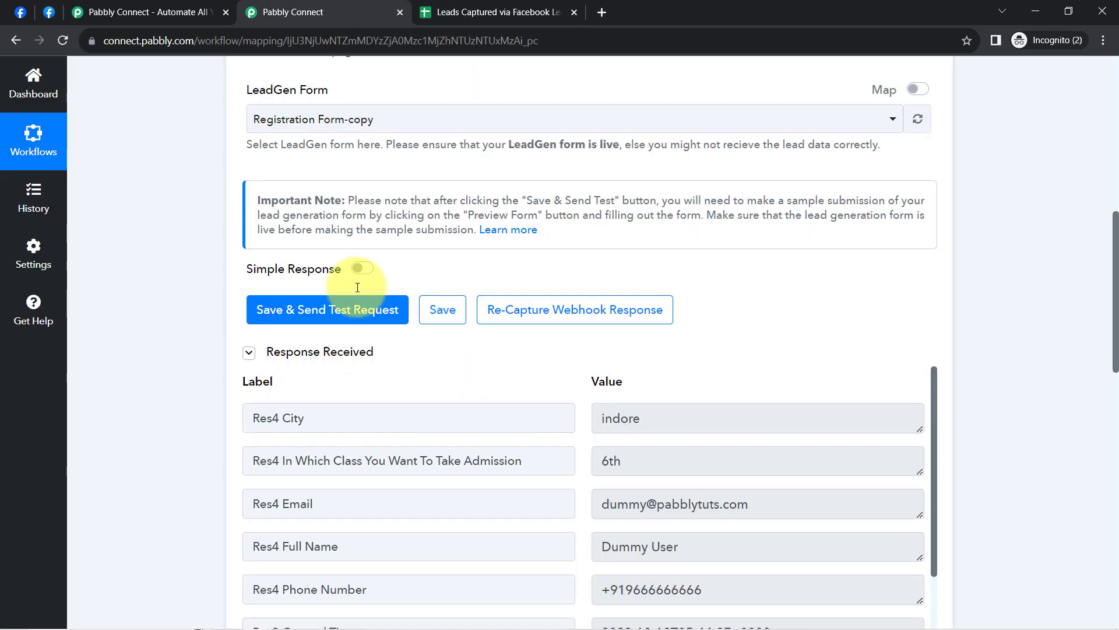
pyautogui.click(311, 357)
pyautogui.click(311, 357)
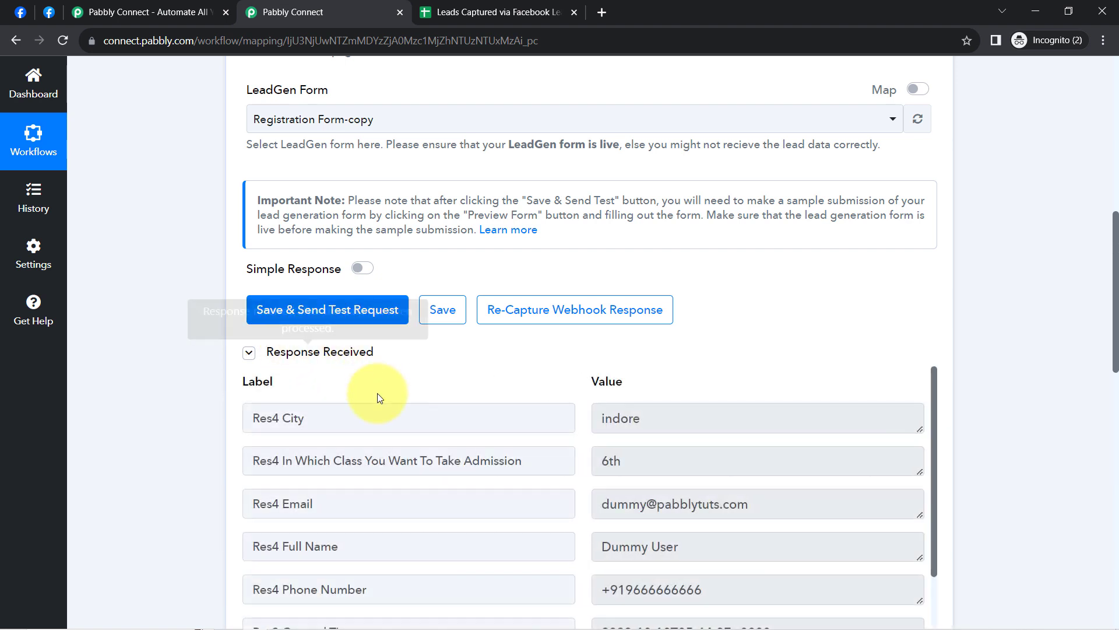
pyautogui.moveTo(1117, 268); pyautogui.dragTo(1114, 324)
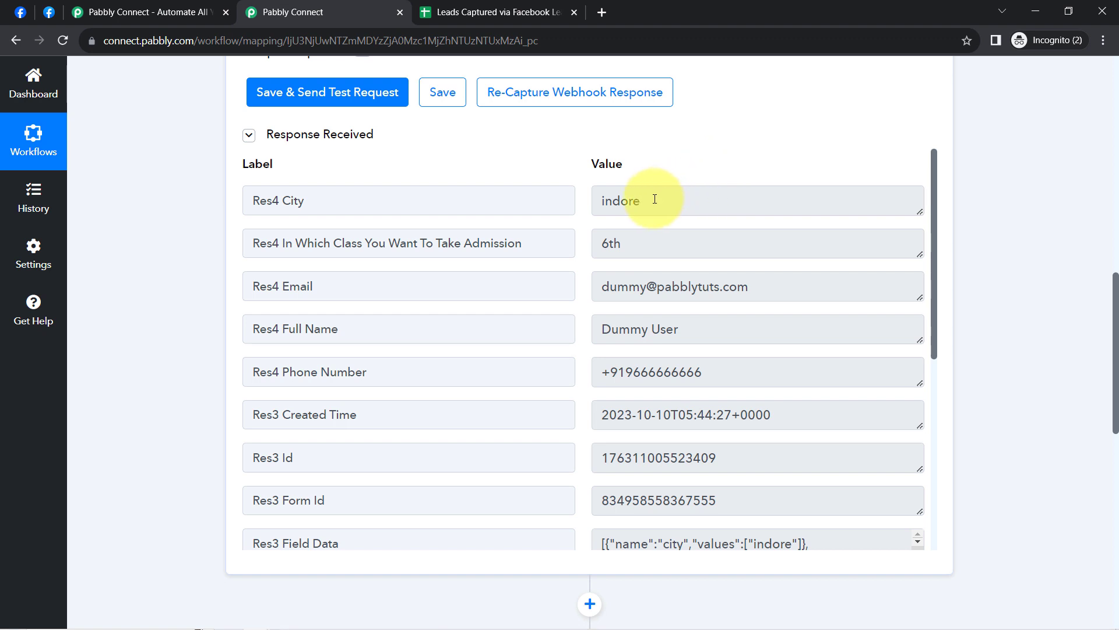
pyautogui.moveTo(654, 199); pyautogui.dragTo(579, 204)
pyautogui.click(659, 250)
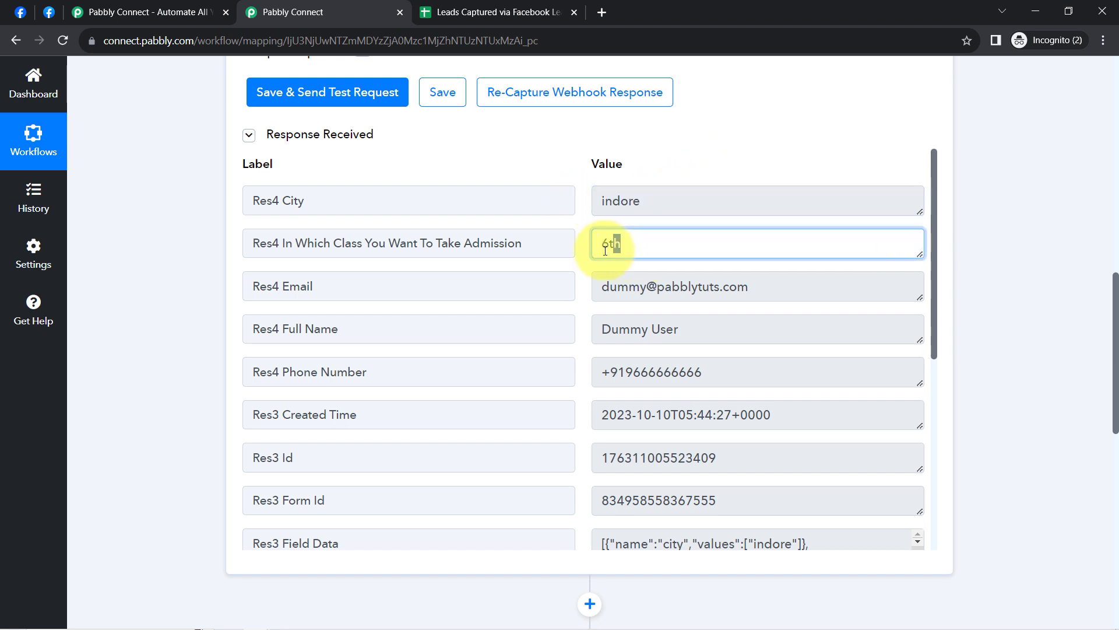
pyautogui.moveTo(606, 291); pyautogui.dragTo(750, 288)
pyautogui.moveTo(620, 329); pyautogui.dragTo(717, 338)
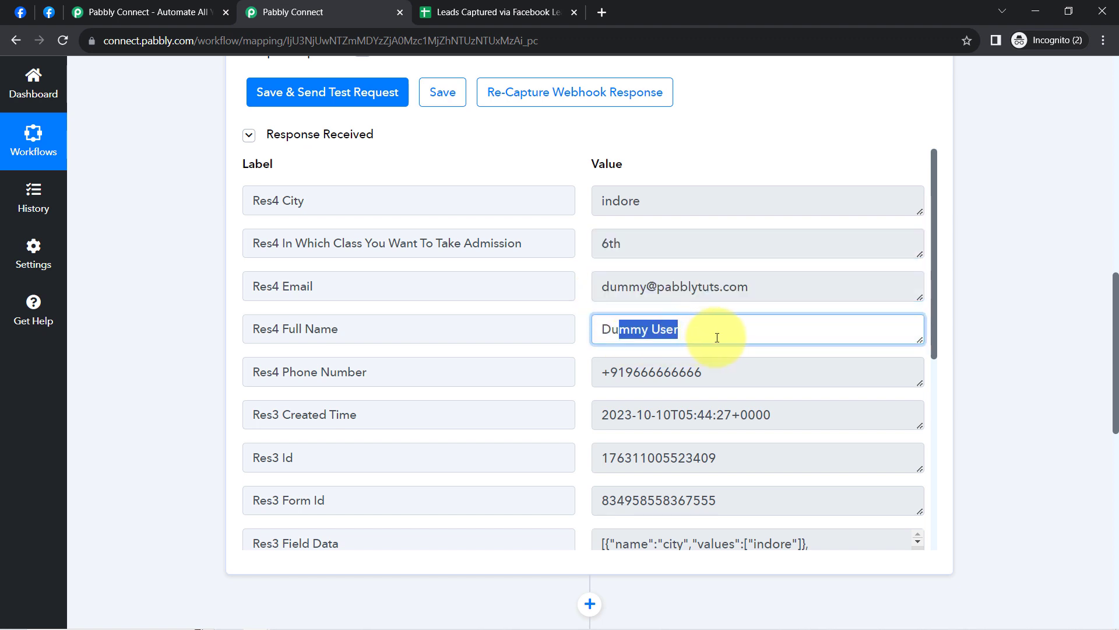
pyautogui.moveTo(619, 372); pyautogui.dragTo(697, 376)
pyautogui.moveTo(633, 414); pyautogui.dragTo(763, 414)
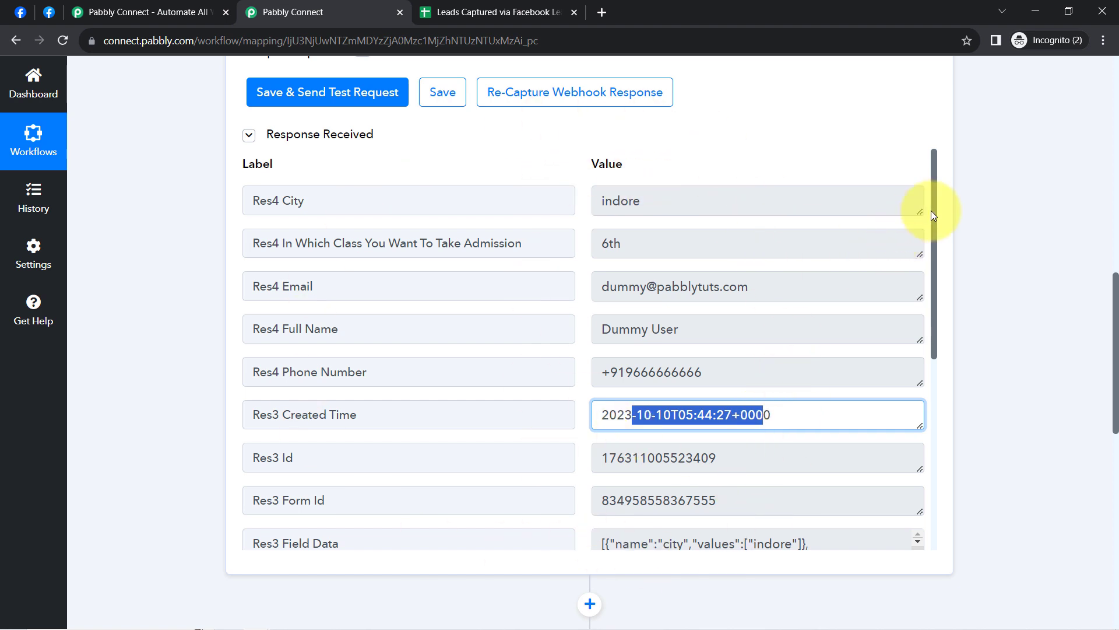
pyautogui.moveTo(935, 214); pyautogui.dragTo(949, 163)
# Step: Collapse the Facebook Lead Ads trigger and recheck the submitted test lead in the Lead Ads Testing Tool
pyautogui.moveTo(1115, 277); pyautogui.dragTo(1110, 70)
pyautogui.click(372, 272)
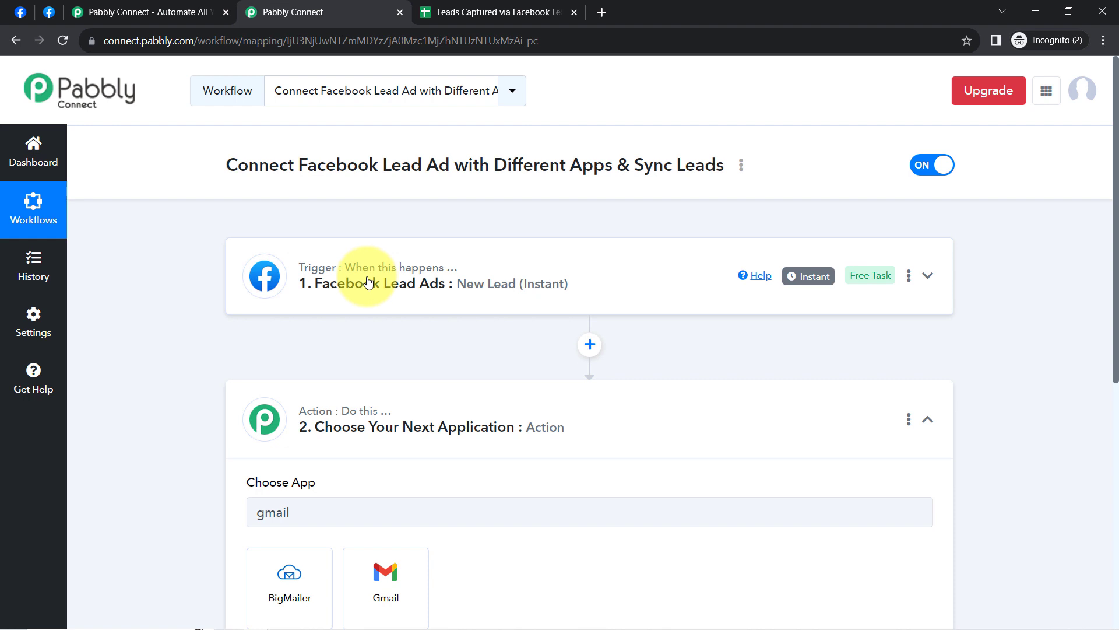
pyautogui.click(49, 12)
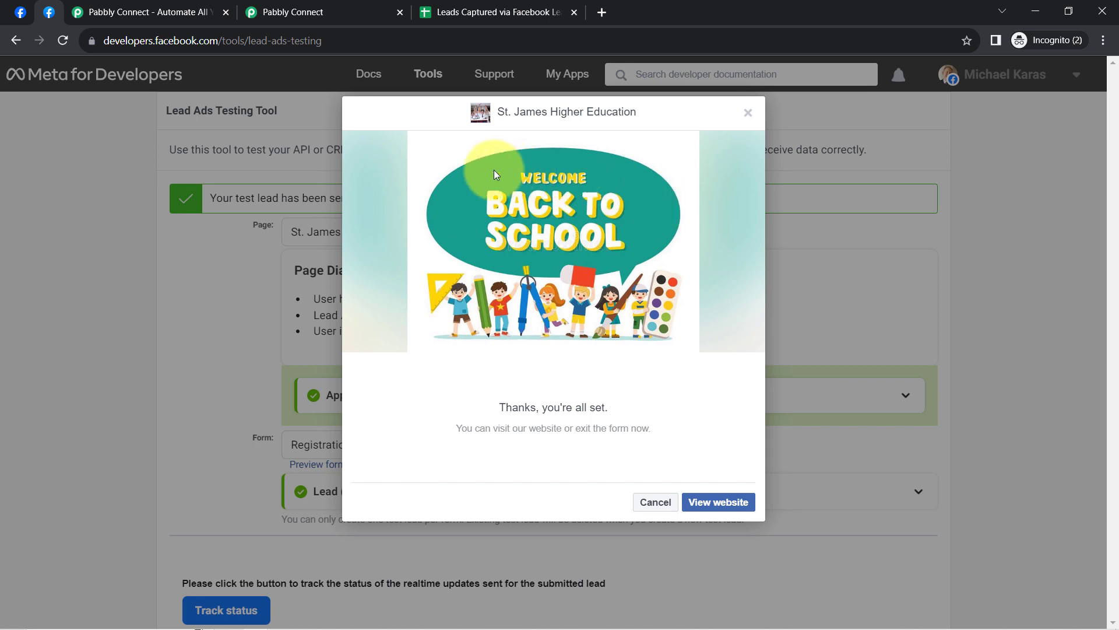
pyautogui.click(343, 11)
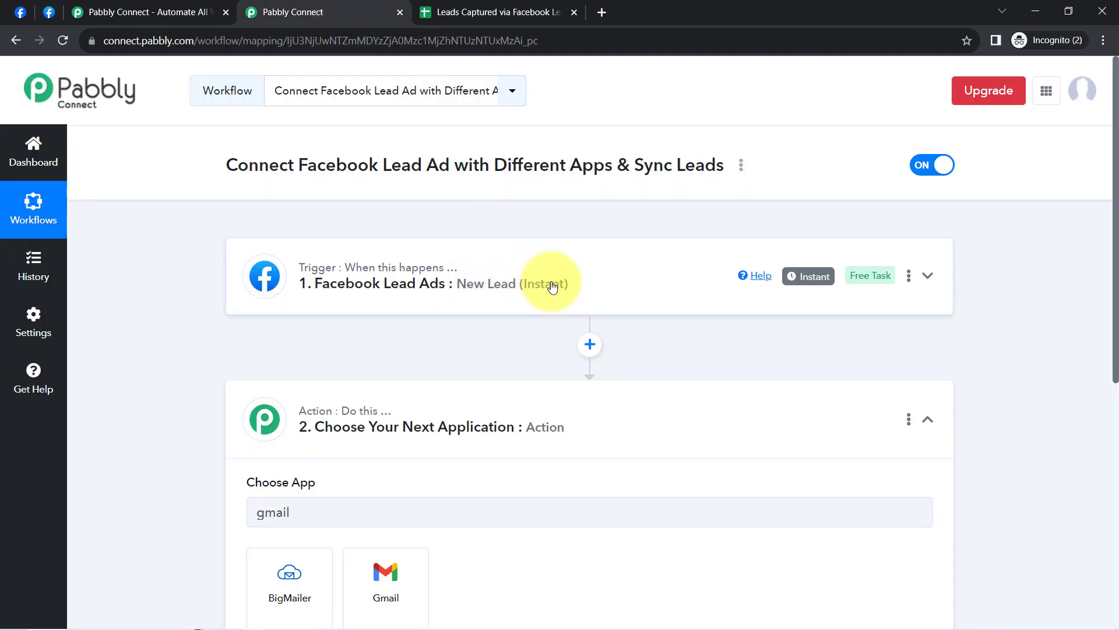
pyautogui.moveTo(818, 280)
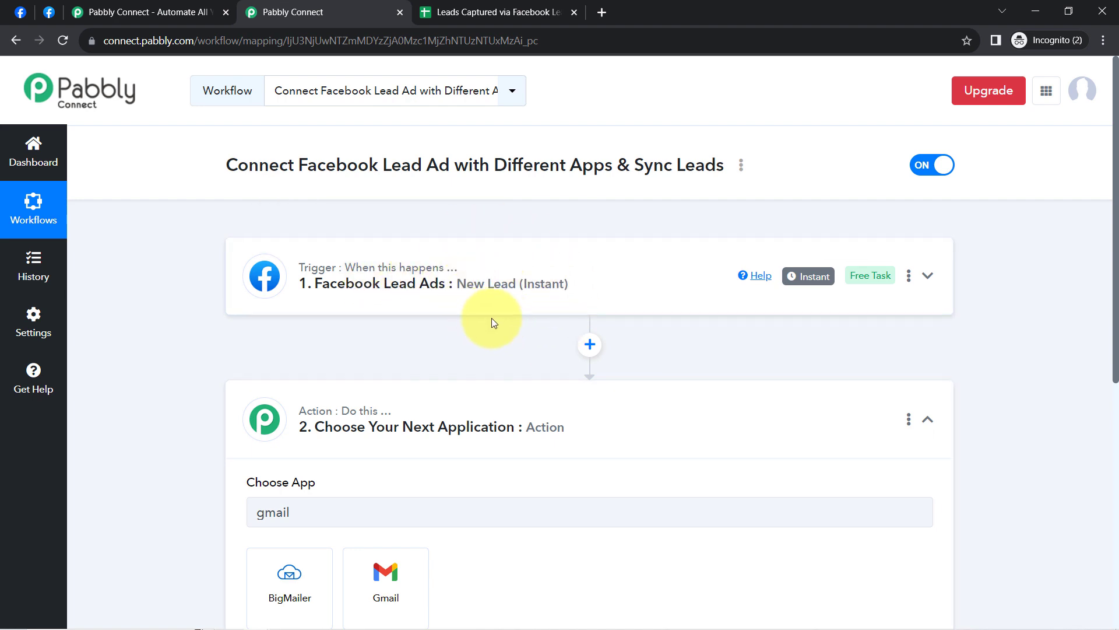
# Step: Expand the Facebook Lead Ads trigger, review its captured response again and go to the action step's app choice
pyautogui.click(467, 286)
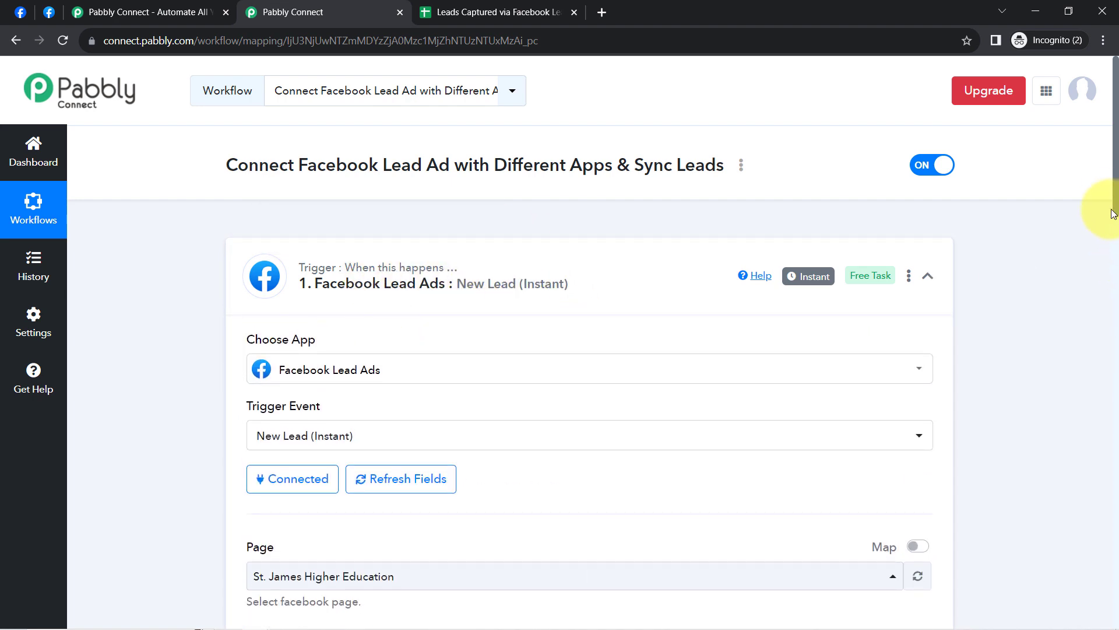
pyautogui.moveTo(1115, 193); pyautogui.dragTo(1115, 408)
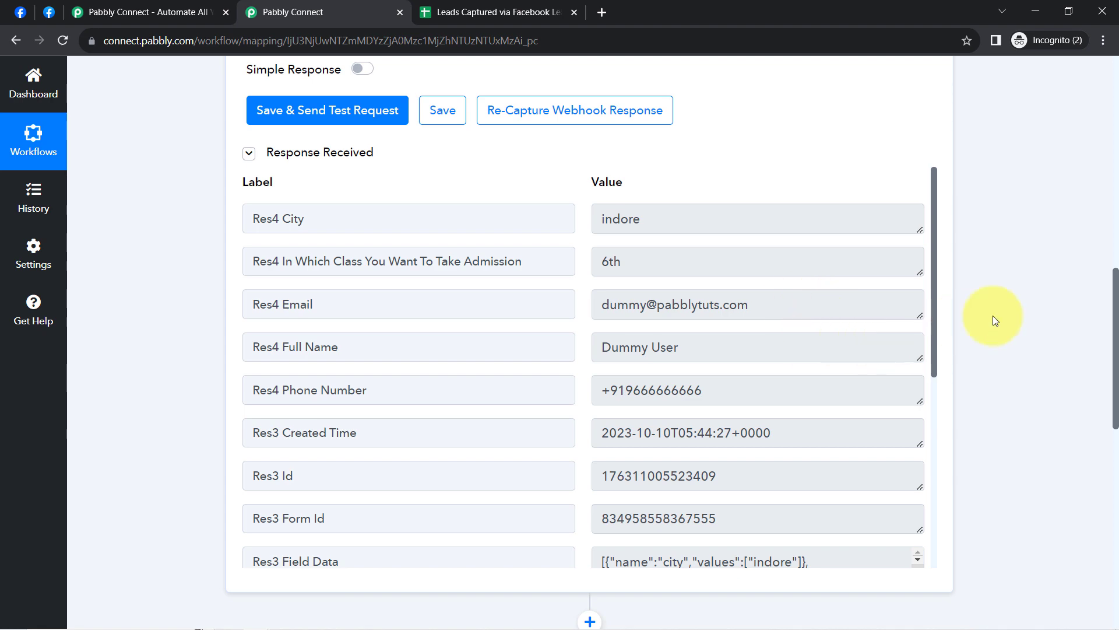
pyautogui.scroll(-8, 1105, 315)
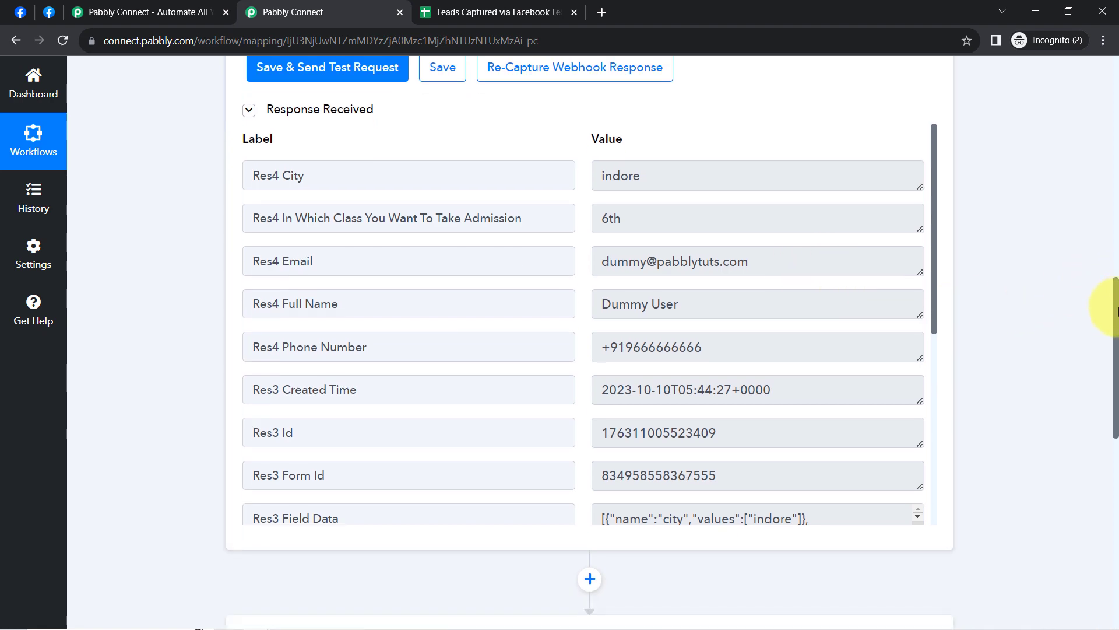
pyautogui.scroll(8, 1105, 433)
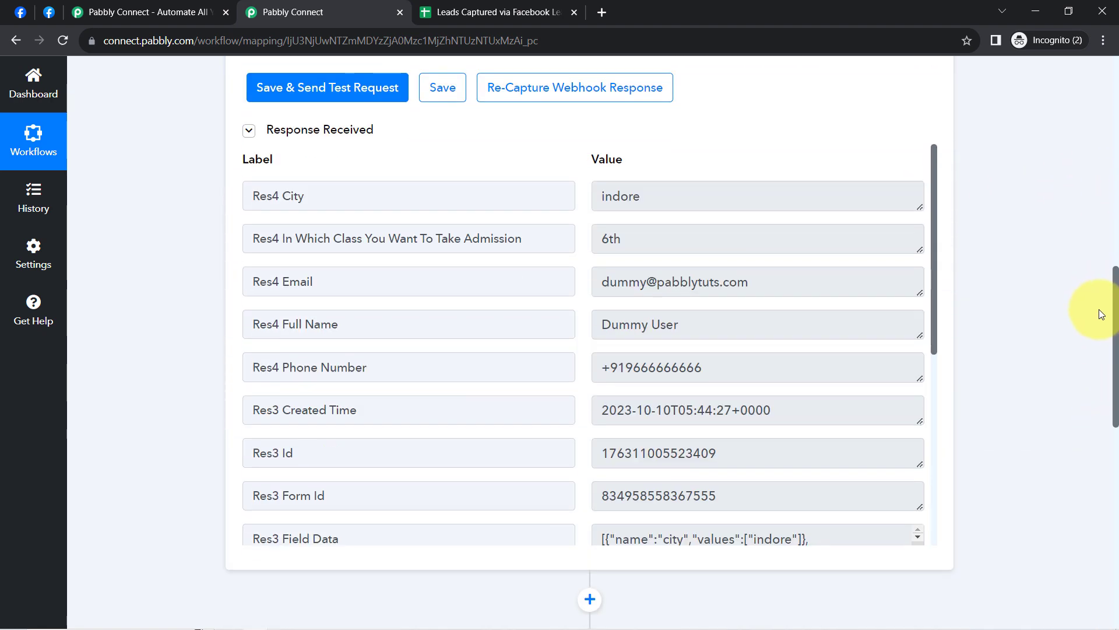
pyautogui.scroll(-8, 1100, 305)
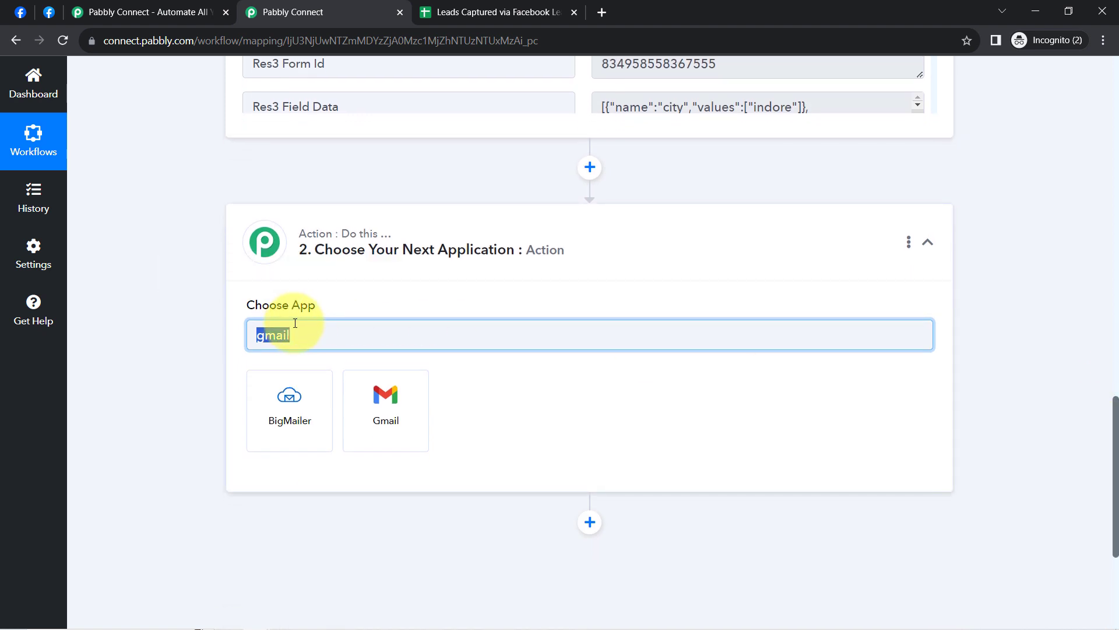
# Step: Choose Google Sheets as the action app and Add New Row as its action event
pyautogui.write('s')
pyautogui.write('google sh')
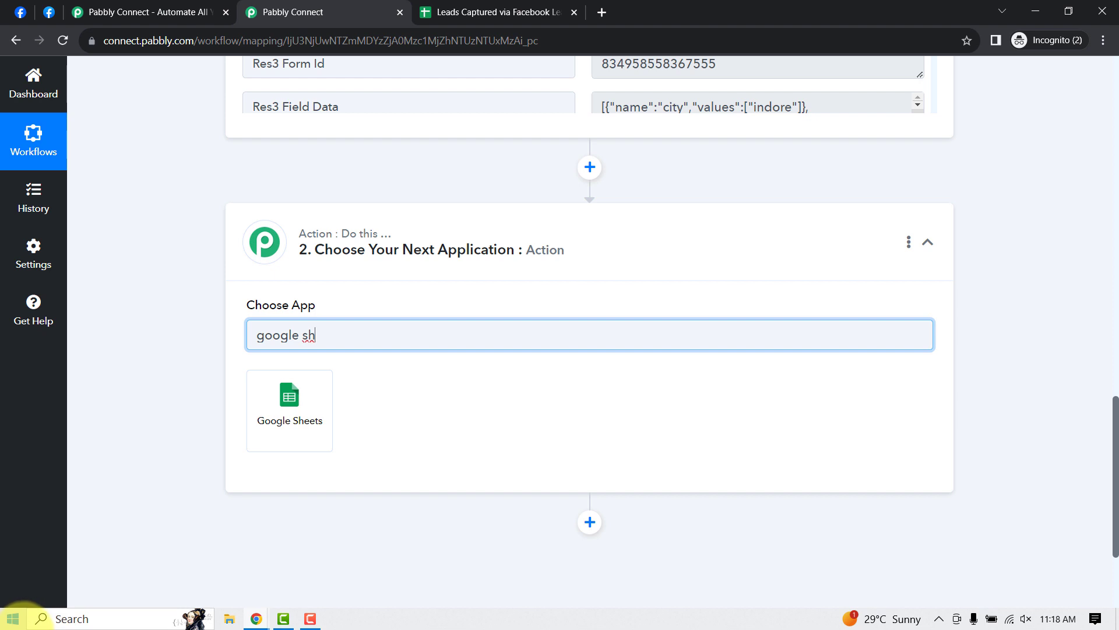
pyautogui.click(303, 416)
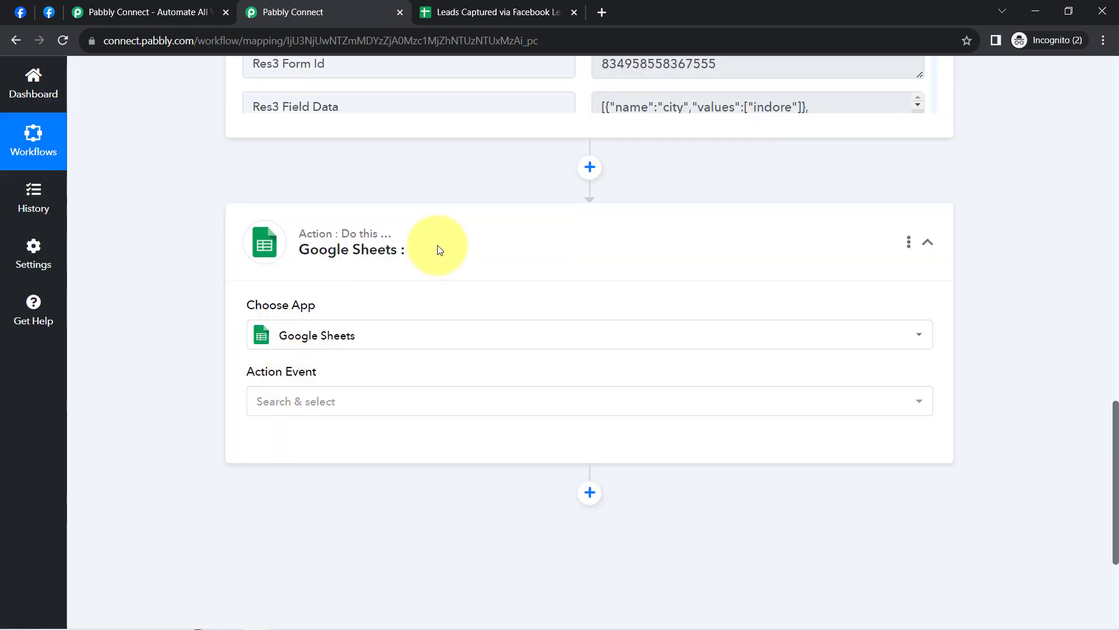
pyautogui.click(304, 406)
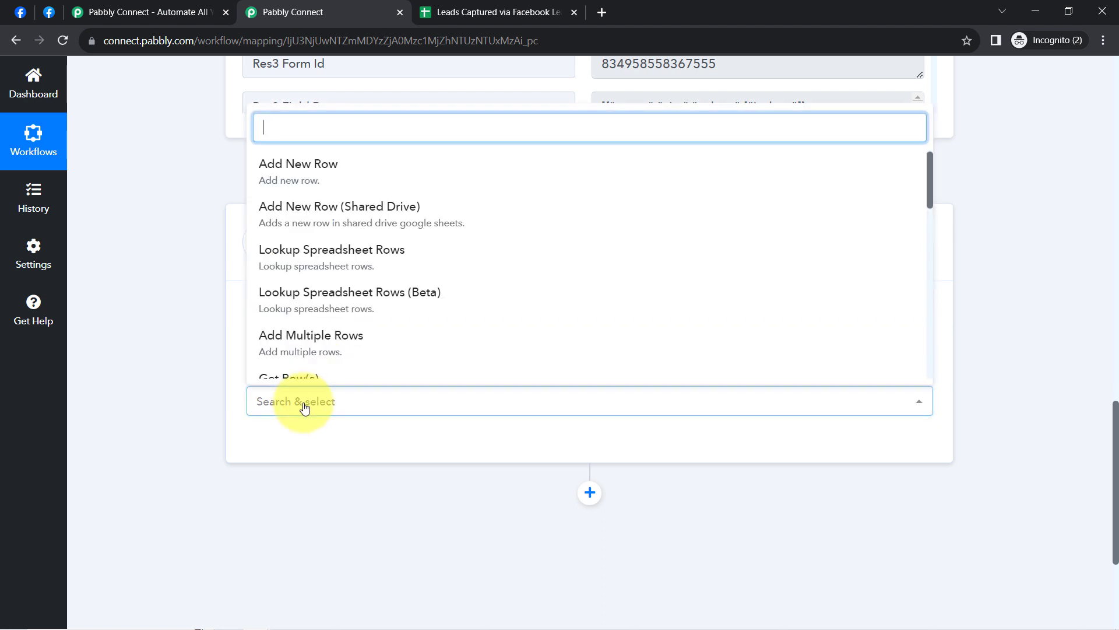
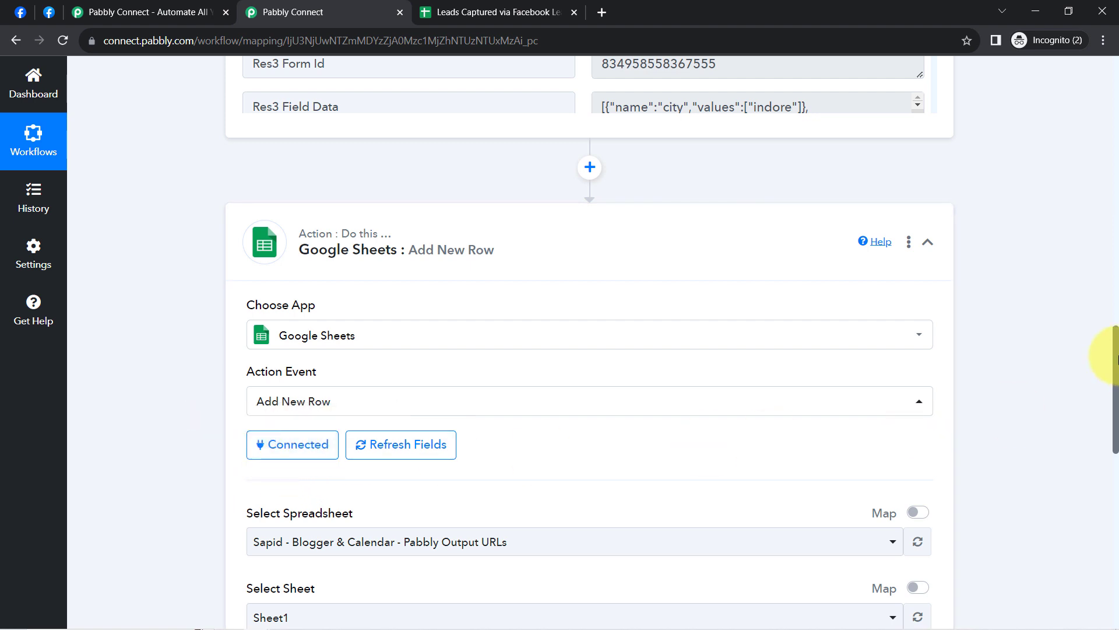
# Step: Look through the spreadsheets offered for the Google Sheets action without choosing one
pyautogui.moveTo(1116, 348); pyautogui.dragTo(1114, 397)
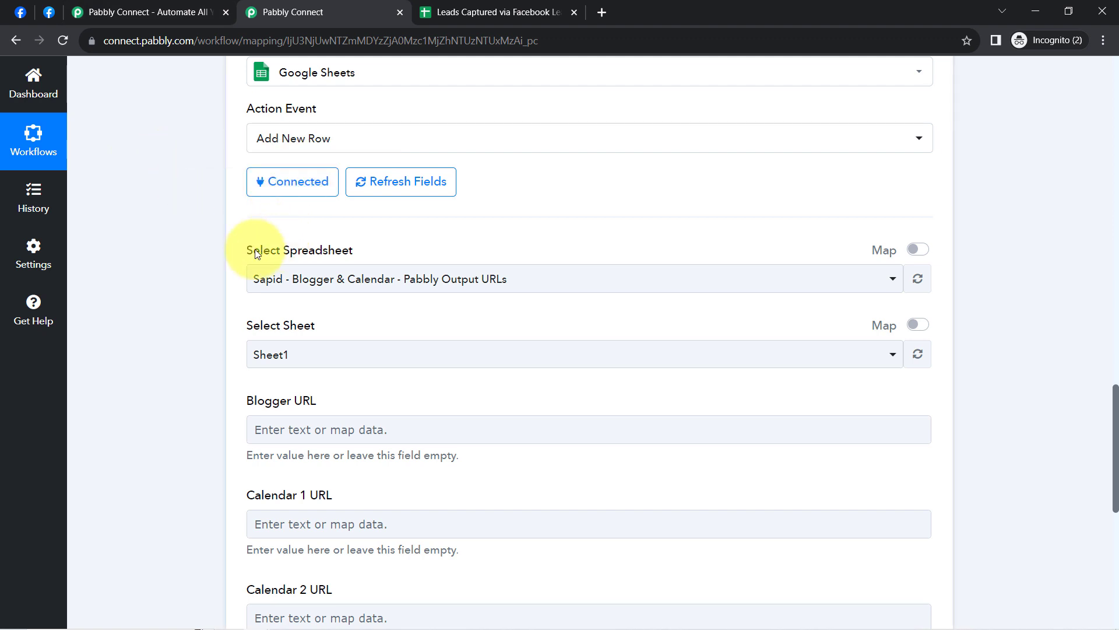
pyautogui.moveTo(253, 250); pyautogui.dragTo(364, 256)
pyautogui.click(368, 279)
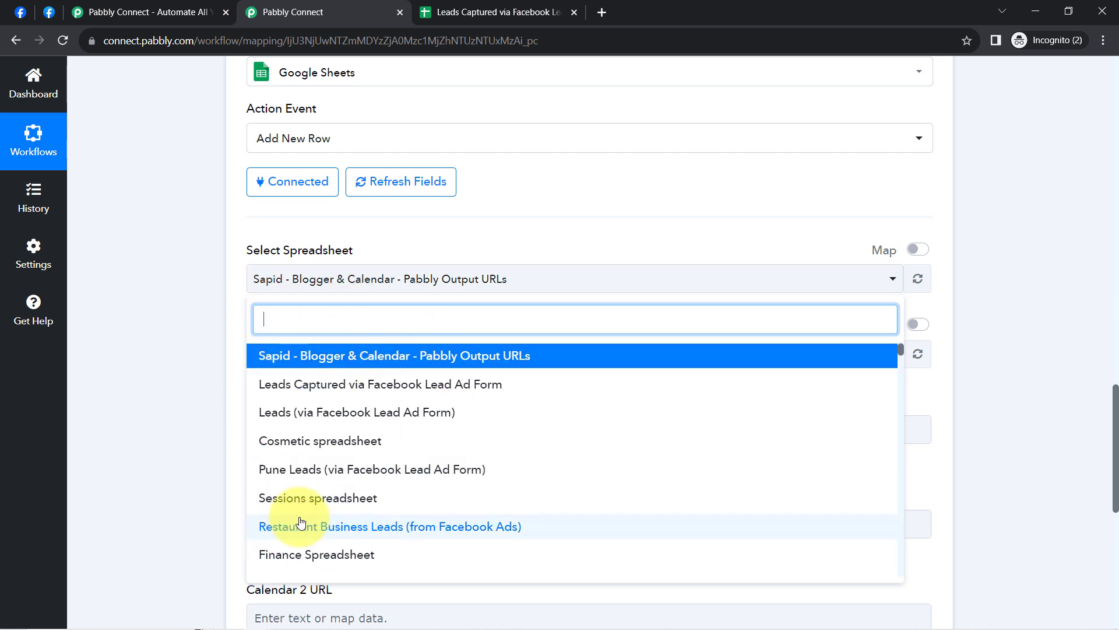
pyautogui.click(176, 323)
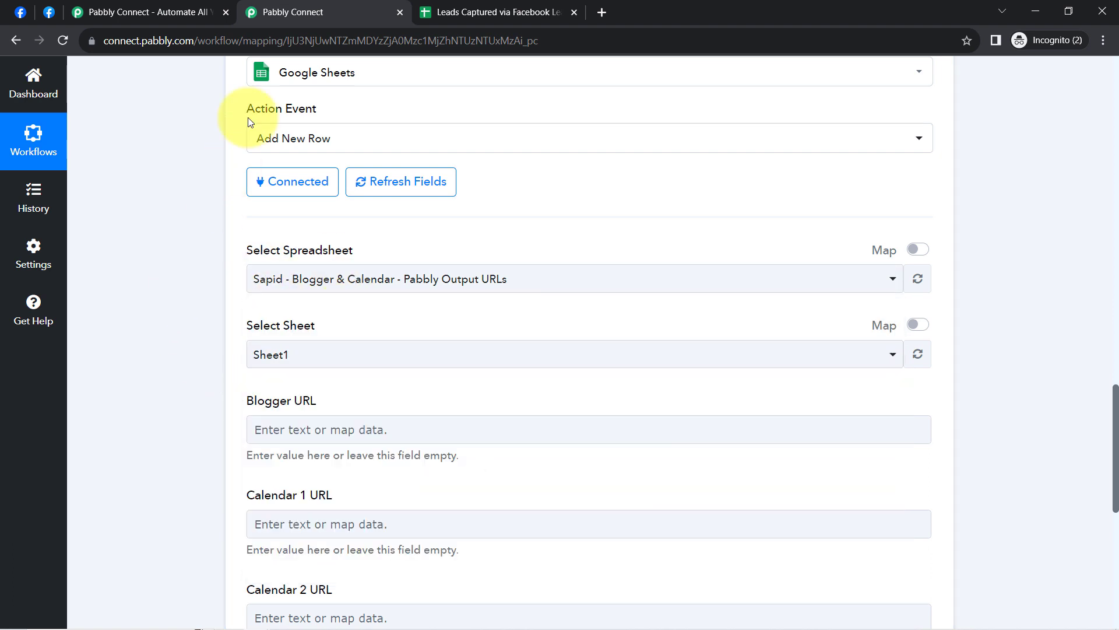
# Step: Switch to Google Sheets and check the leads spreadsheet's title and header row
pyautogui.click(432, 10)
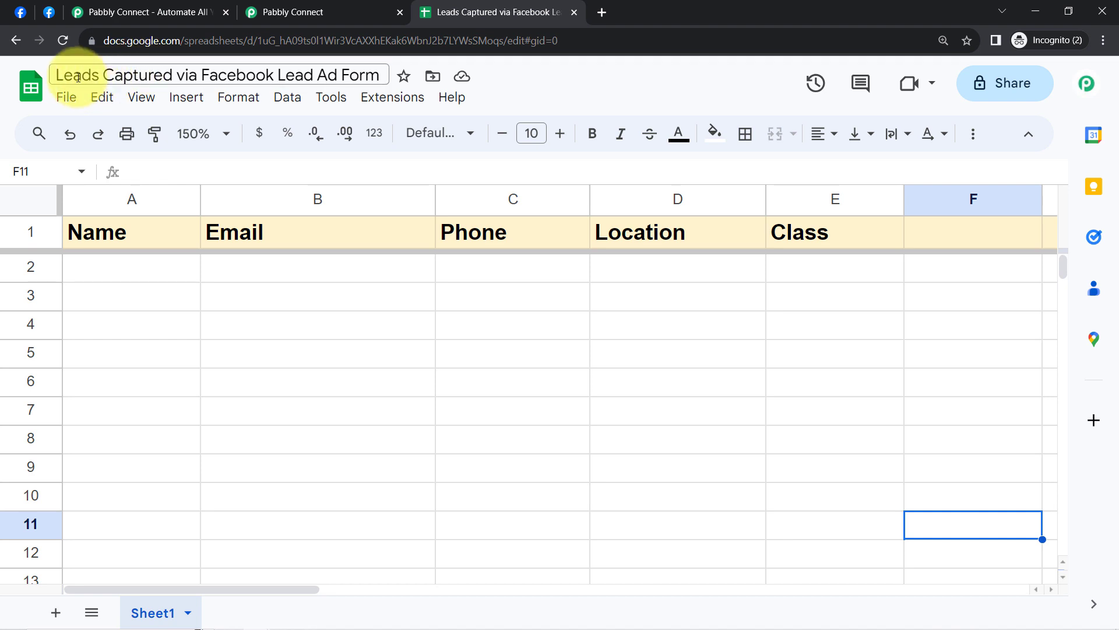
pyautogui.moveTo(78, 77); pyautogui.dragTo(375, 73)
pyautogui.click(163, 295)
pyautogui.click(123, 239)
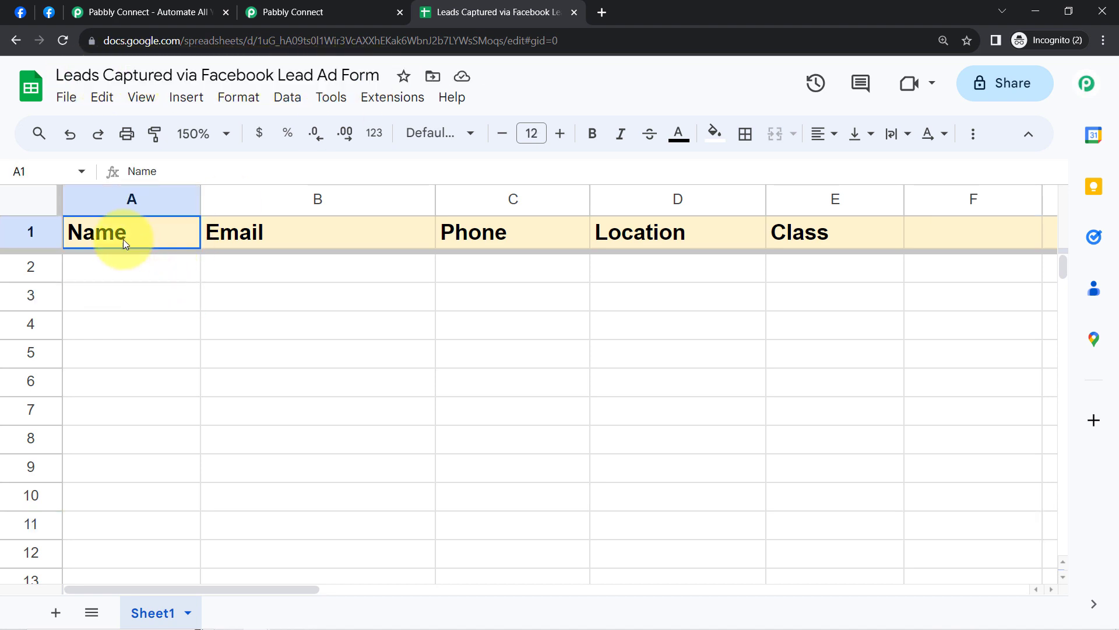
pyautogui.click(386, 324)
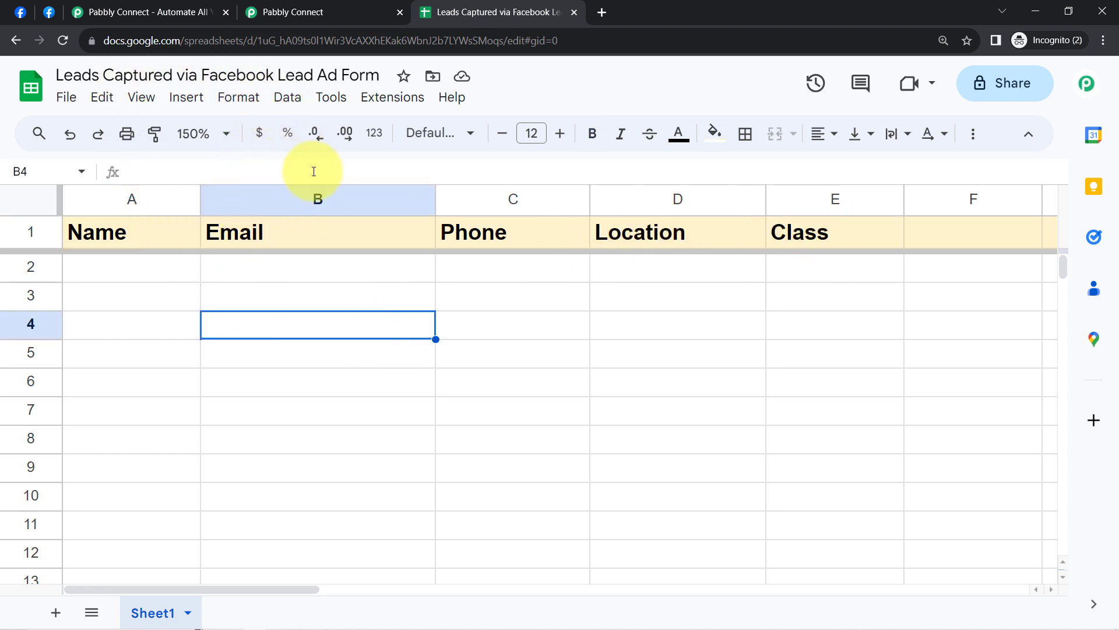
# Step: Return to Pabbly Connect and select Leads Captured via Facebook Lead Ad Form as the action's spreadsheet
pyautogui.click(293, 12)
pyautogui.click(308, 280)
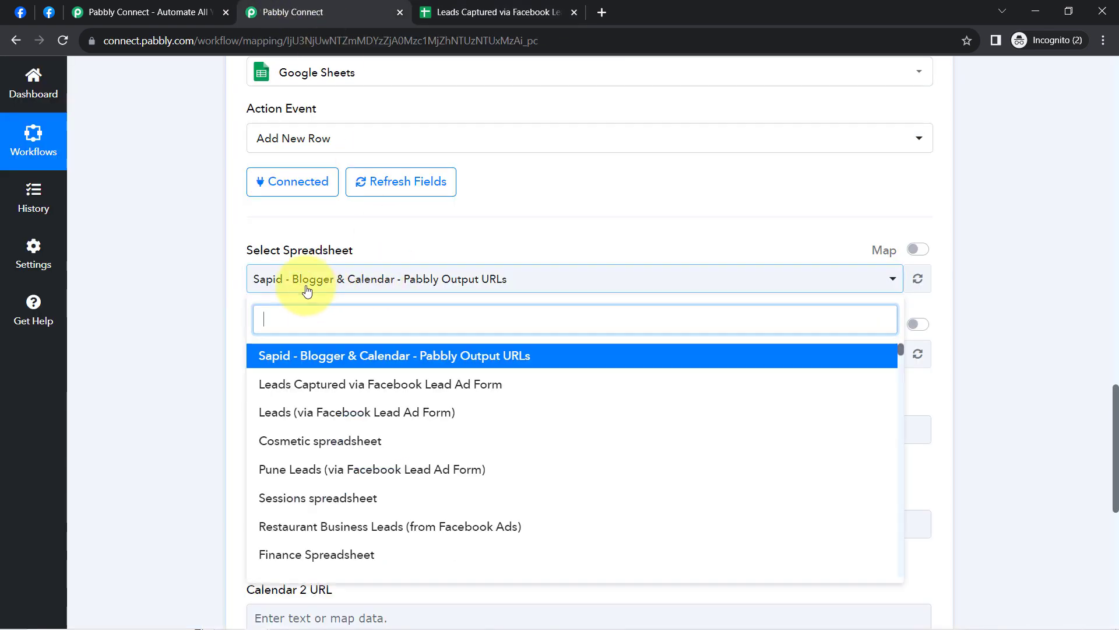
pyautogui.click(325, 389)
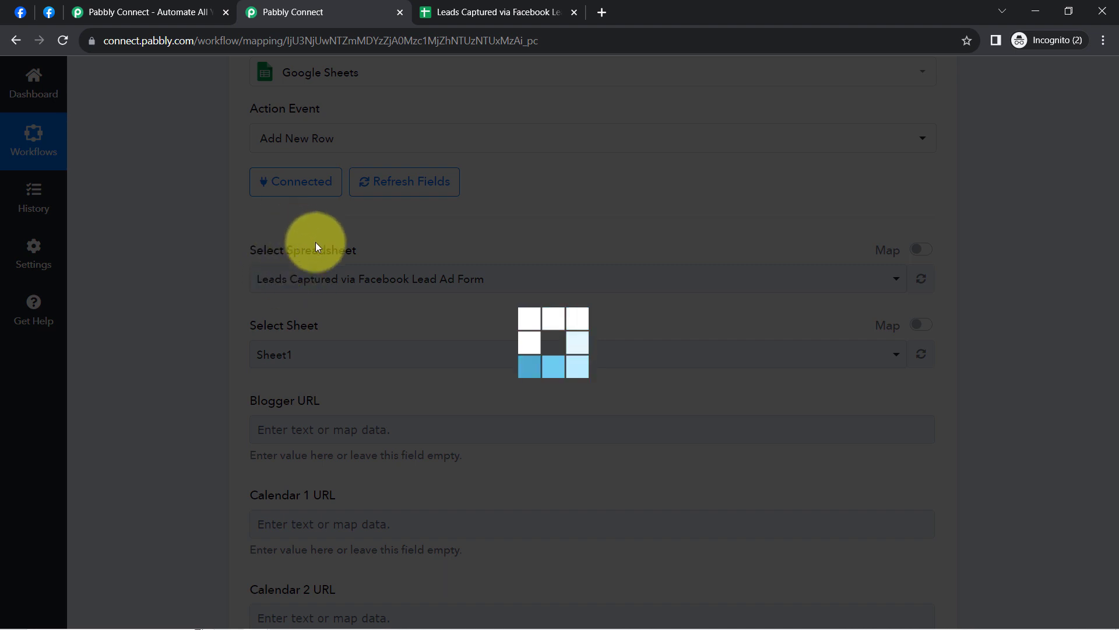
# Step: Check the sheet name in Google Sheets against the action's selected sheet, and inspect the Name, Email, Phone, Location and Class columns
pyautogui.click(432, 11)
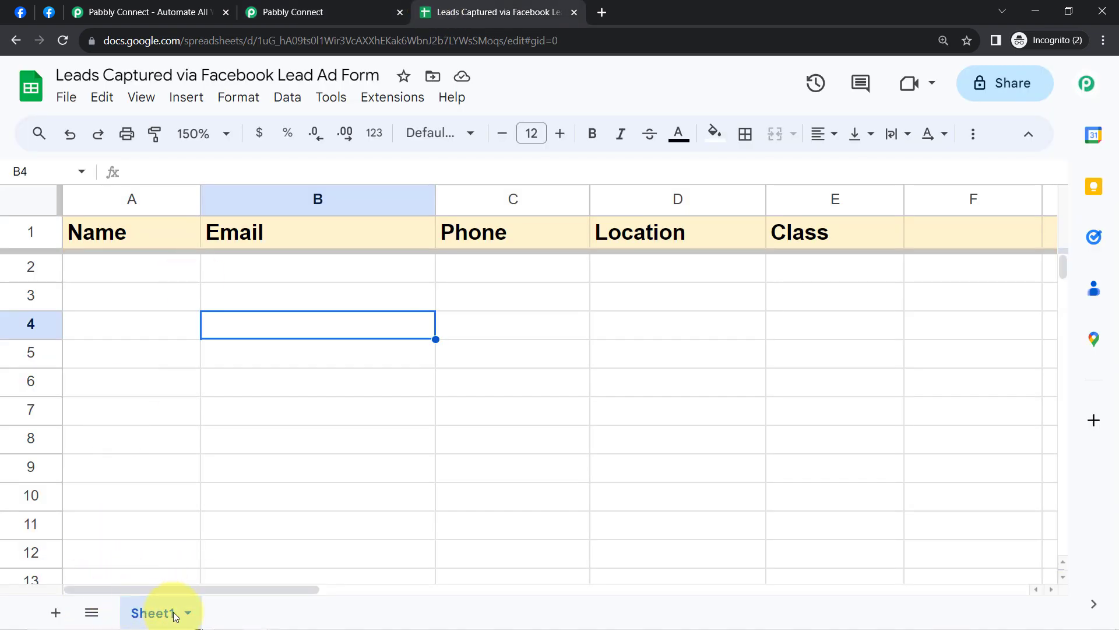
pyautogui.click(295, 12)
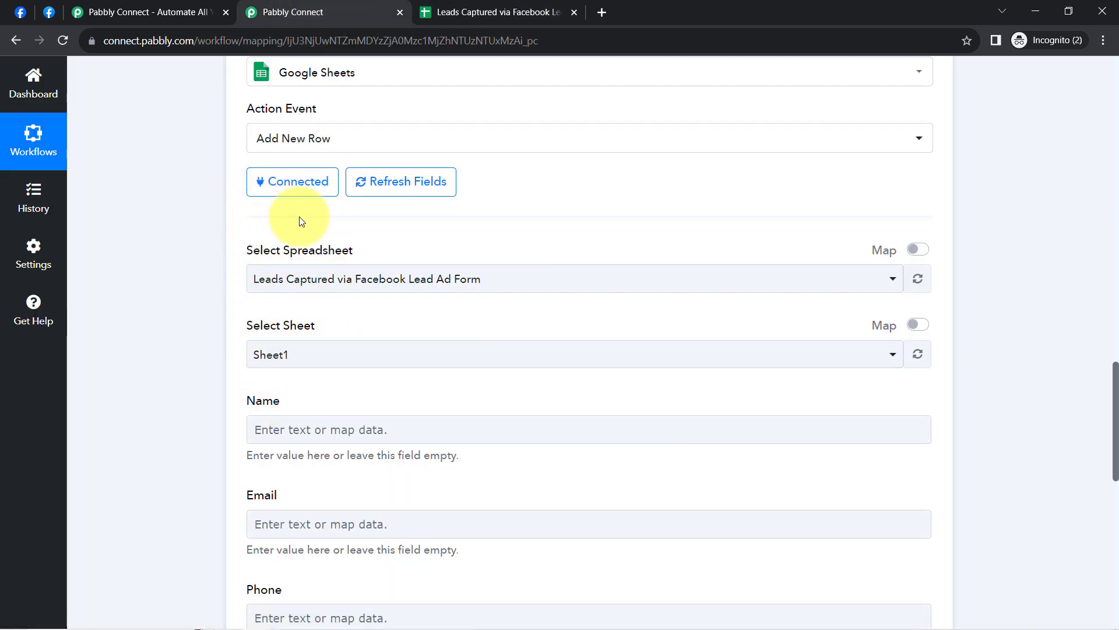
pyautogui.hotkey('ctrl', 'Tab')
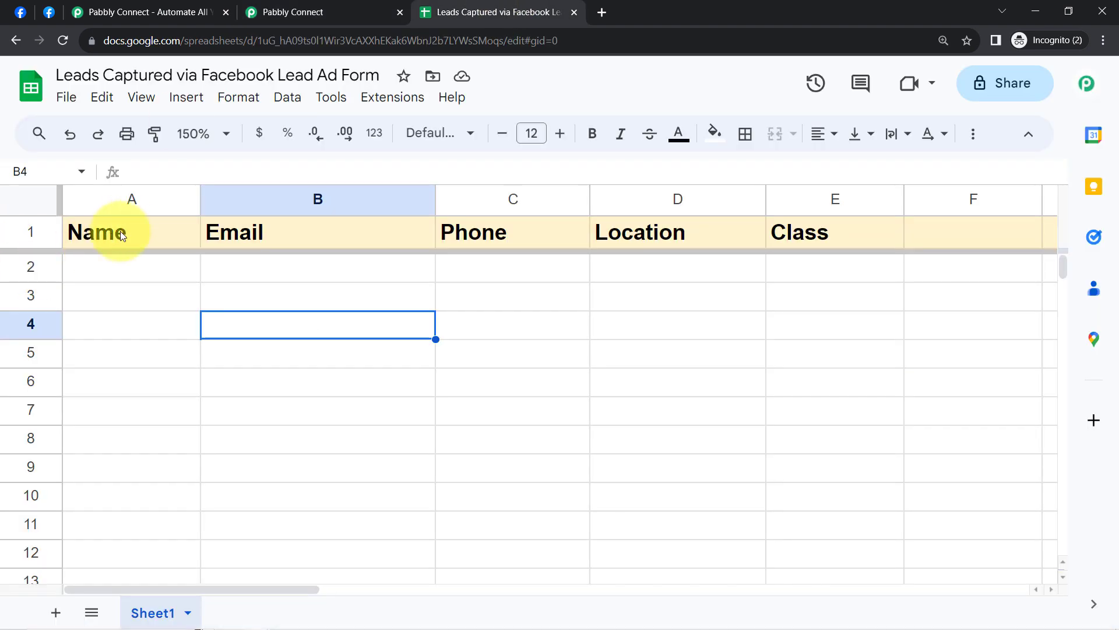
pyautogui.click(129, 200)
pyautogui.click(326, 199)
pyautogui.click(513, 199)
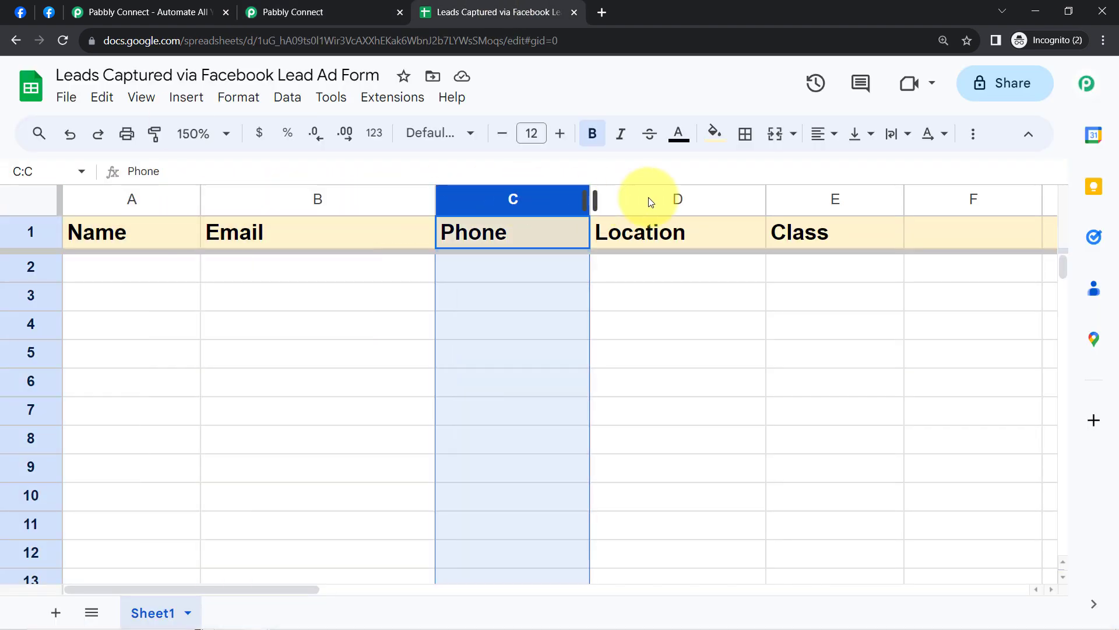
pyautogui.click(688, 200)
pyautogui.click(799, 199)
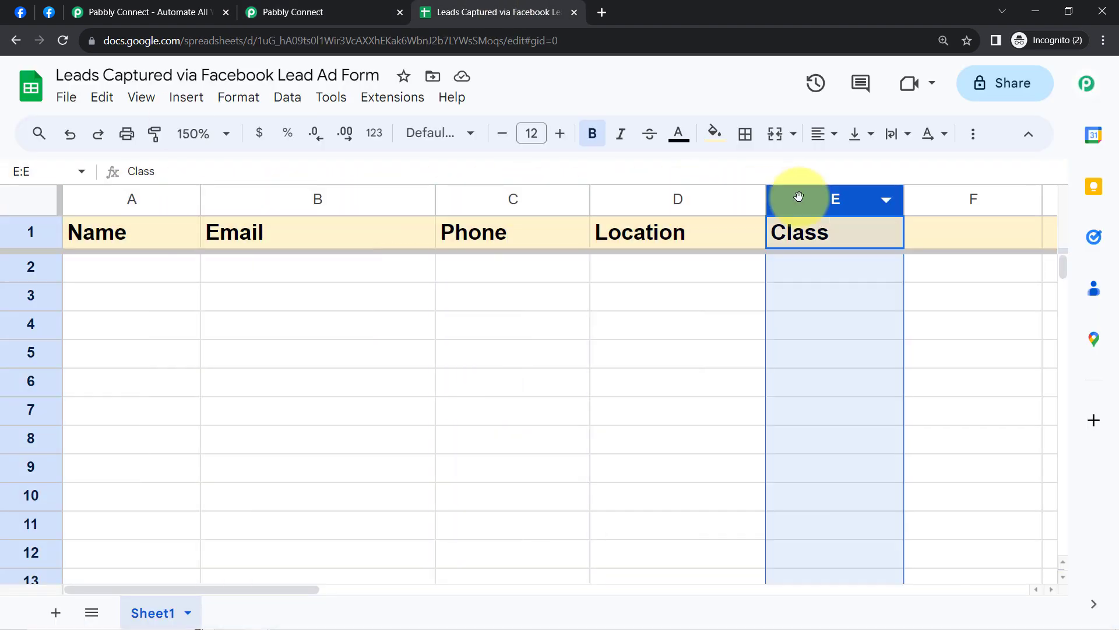
# Step: Return to Pabbly Connect, review the action's column fields and compare them with the header row in Google Sheets
pyautogui.click(336, 5)
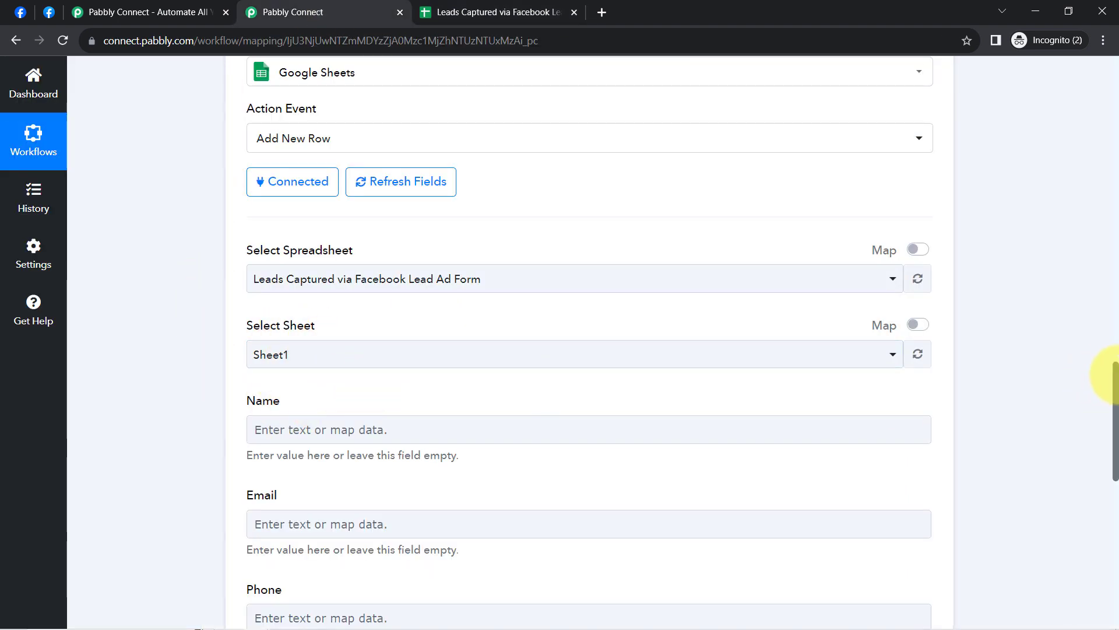
pyautogui.moveTo(1117, 384); pyautogui.dragTo(1117, 426)
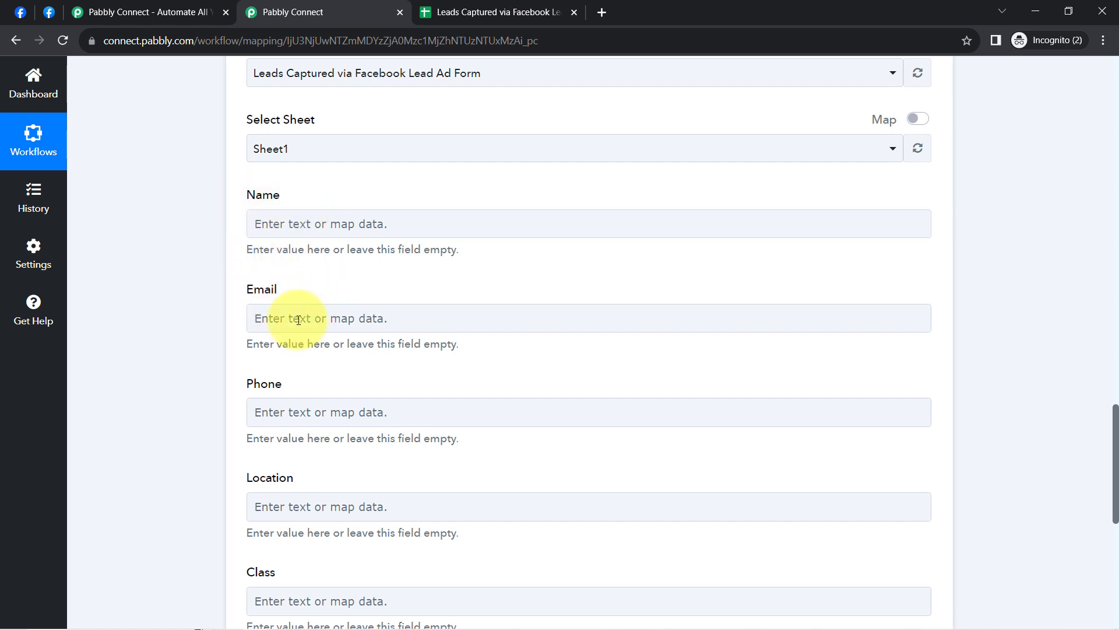
pyautogui.click(432, 13)
pyautogui.click(140, 320)
pyautogui.click(178, 240)
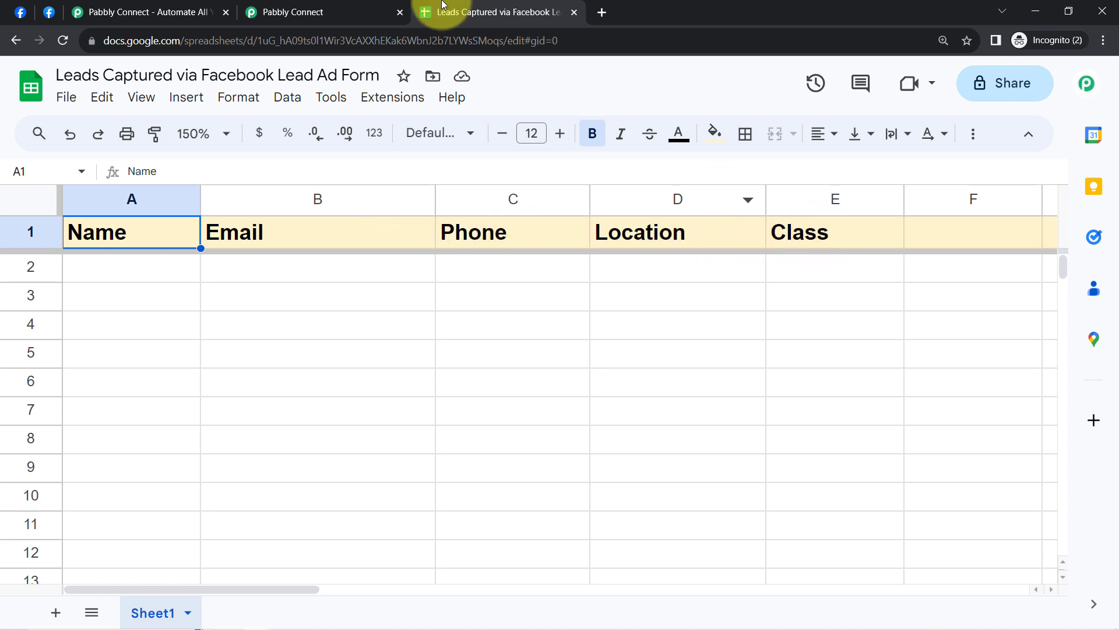
# Step: Switch back to Pabbly Connect and examine the email, full name, phone number, class and city in the trigger's captured response
pyautogui.hotkey('ctrl', 'shift', 'Tab')
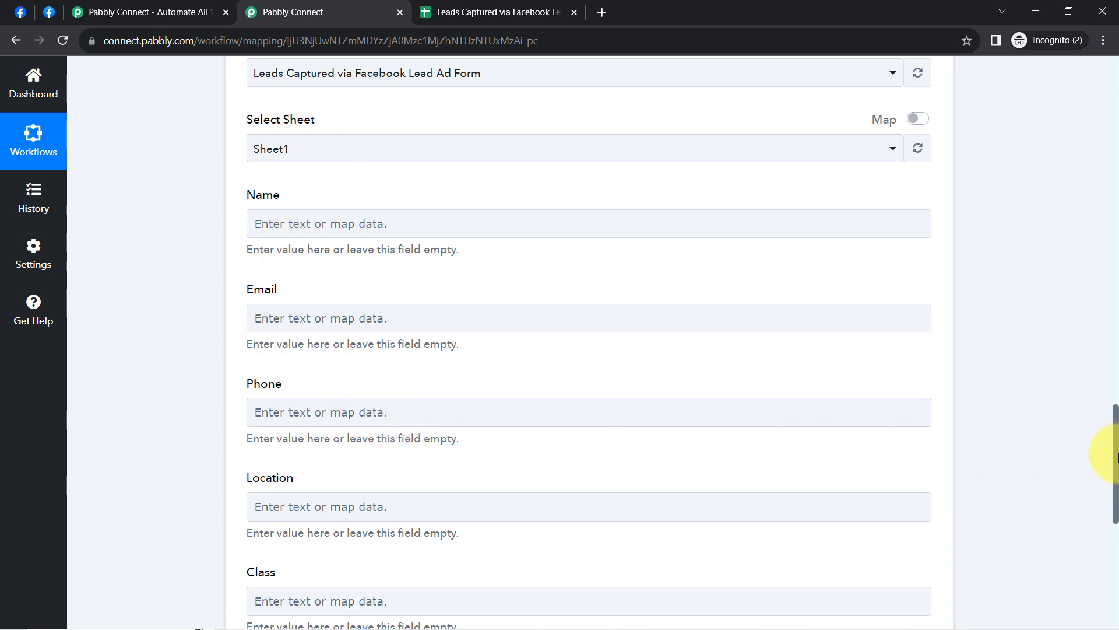
pyautogui.moveTo(1117, 459); pyautogui.dragTo(1084, 260)
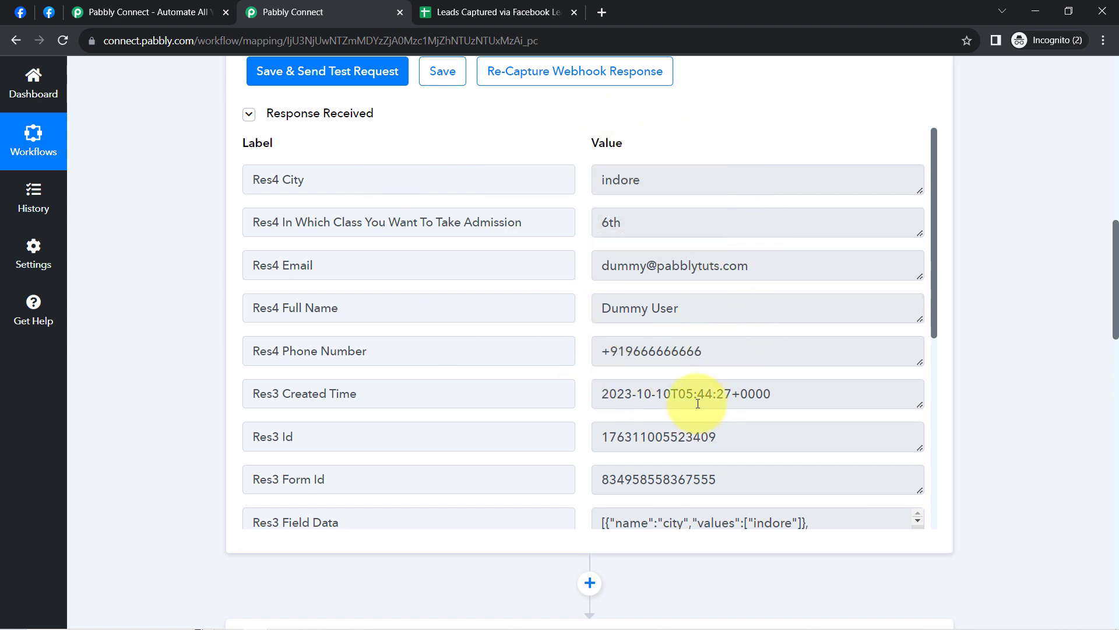
pyautogui.moveTo(601, 265); pyautogui.dragTo(735, 356)
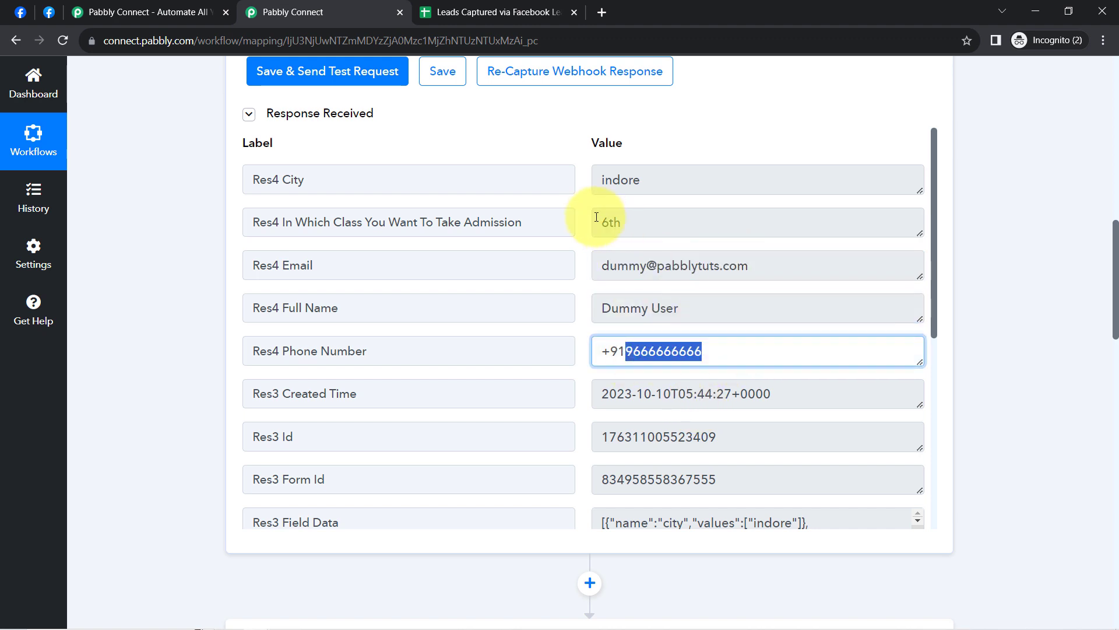
pyautogui.moveTo(600, 218); pyautogui.dragTo(624, 223)
pyautogui.moveTo(600, 175); pyautogui.dragTo(670, 174)
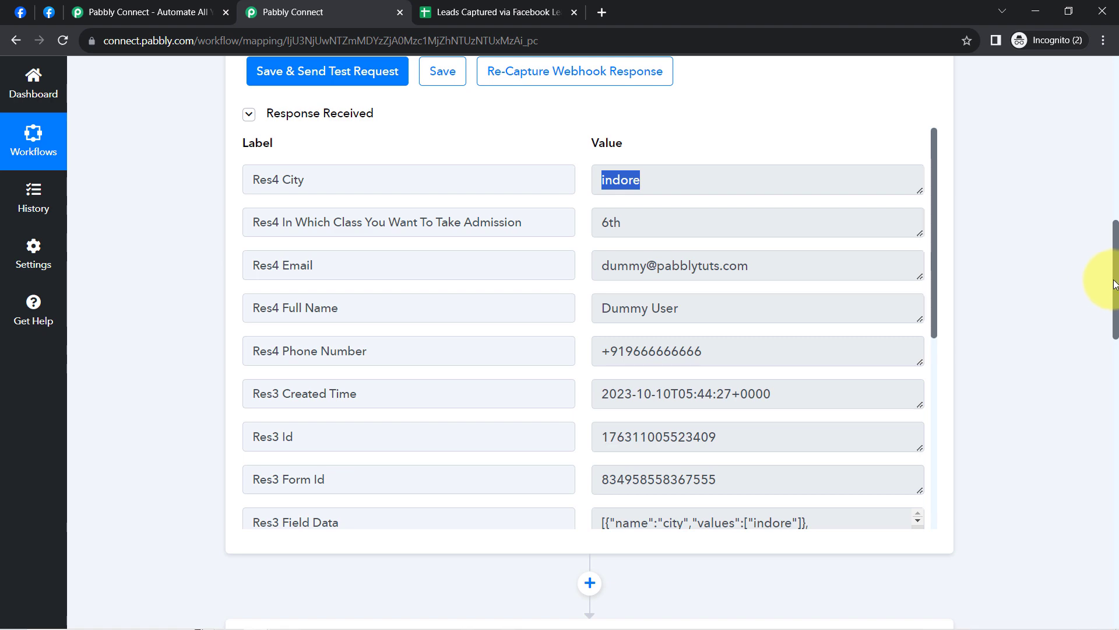
# Step: Map the Google Sheets action's Name field to Res4 Full Name from the Facebook Lead Ads trigger
pyautogui.moveTo(1115, 285); pyautogui.dragTo(1102, 467)
pyautogui.click(353, 318)
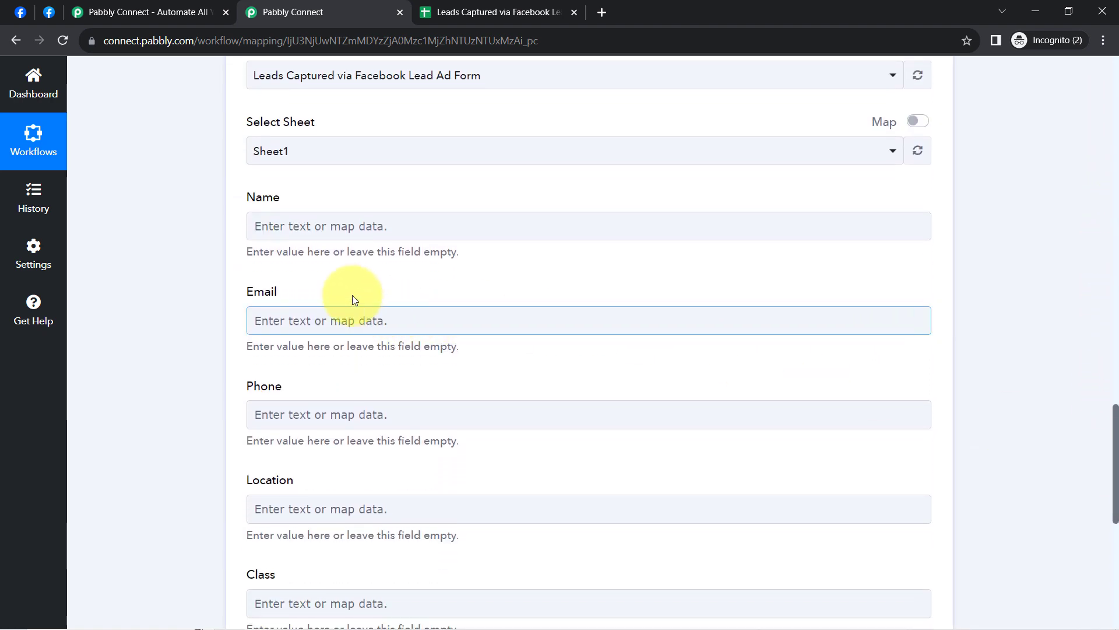
pyautogui.click(289, 225)
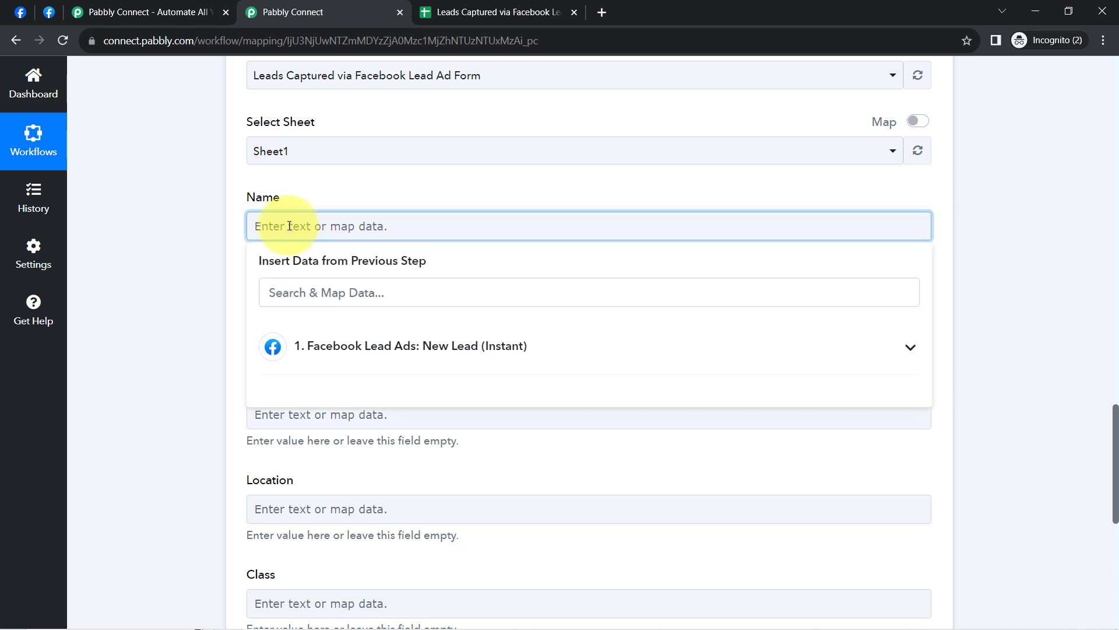
pyautogui.click(379, 349)
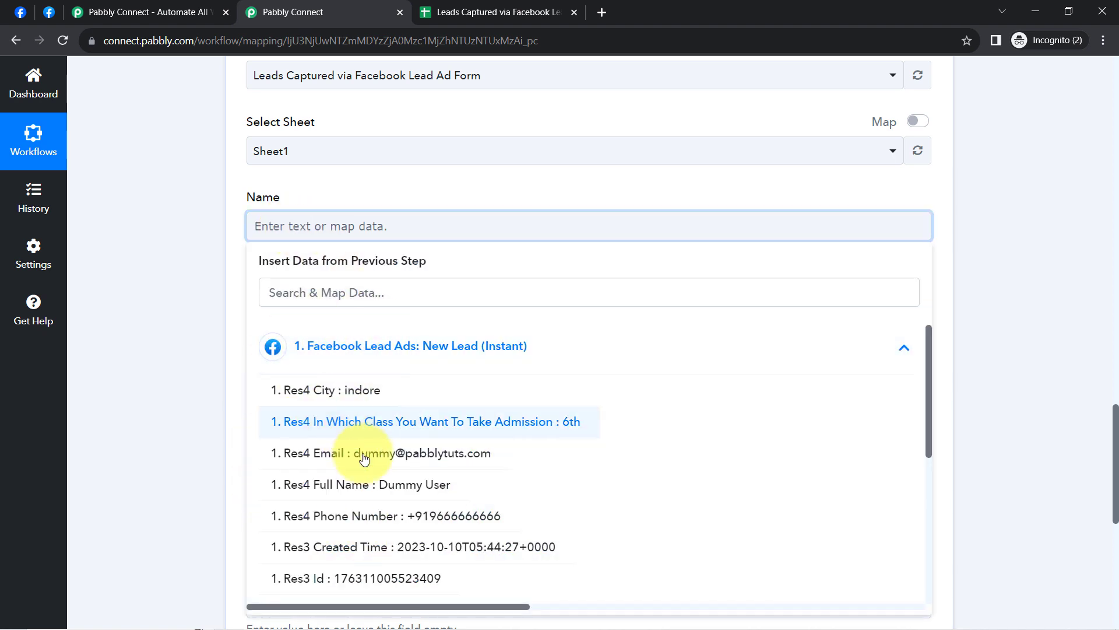
pyautogui.click(324, 484)
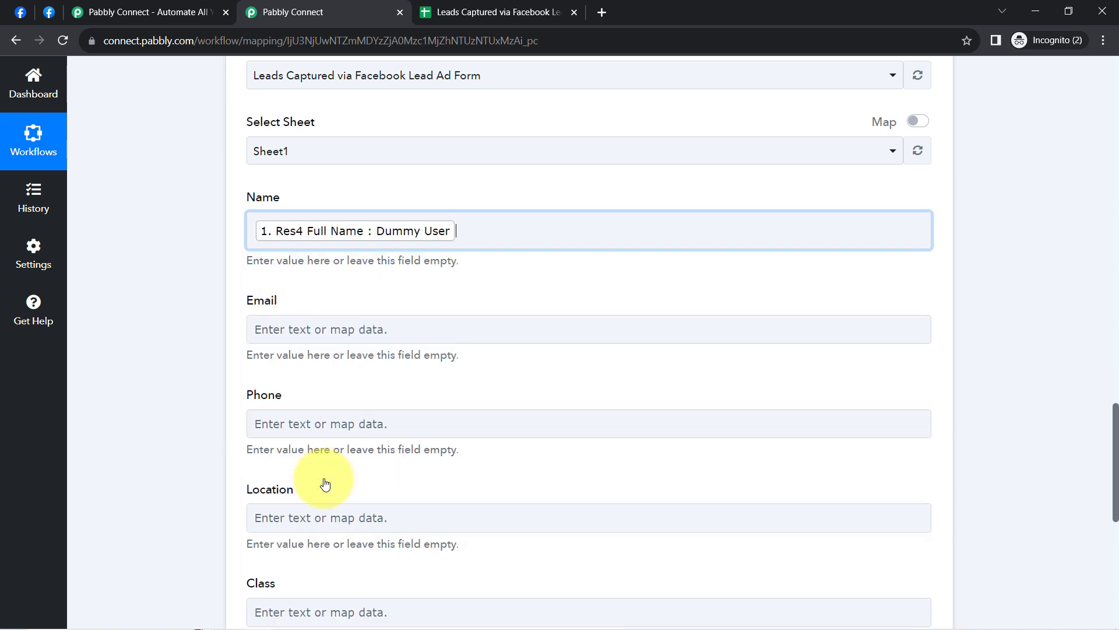
pyautogui.click(197, 277)
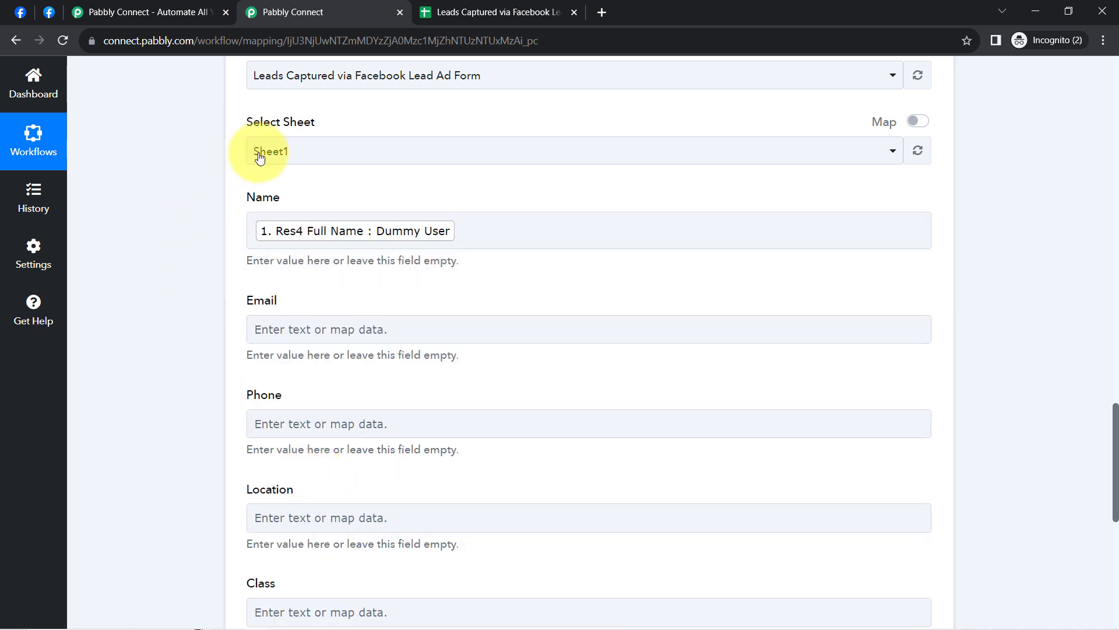
pyautogui.click(387, 222)
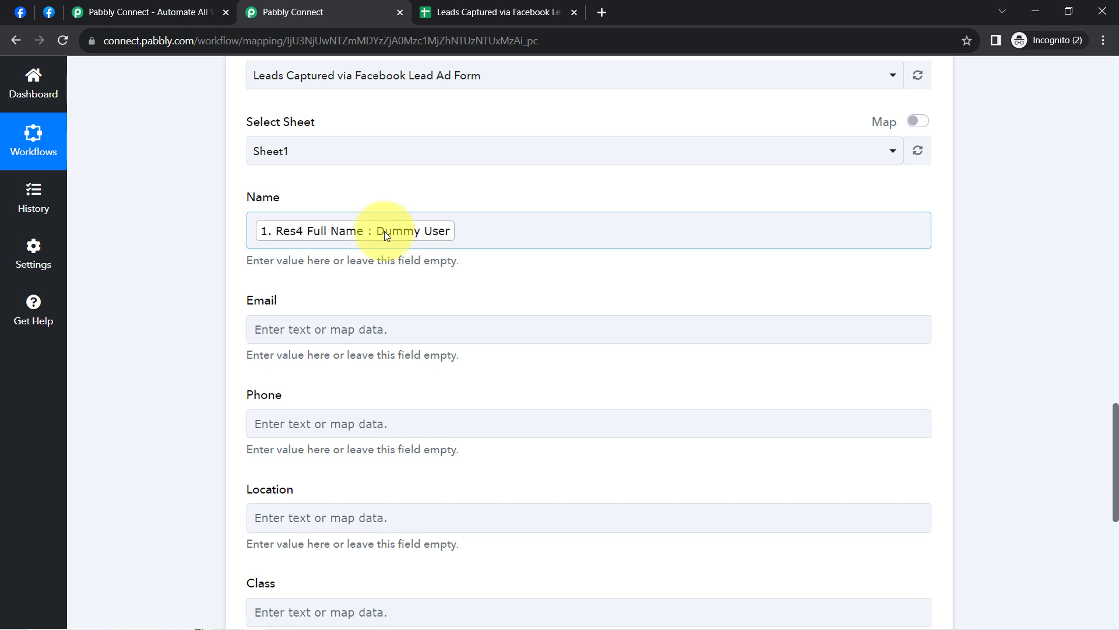
# Step: Map the Google Sheets action's Email field to Res4 Email from the Facebook Lead Ads trigger
pyautogui.click(260, 341)
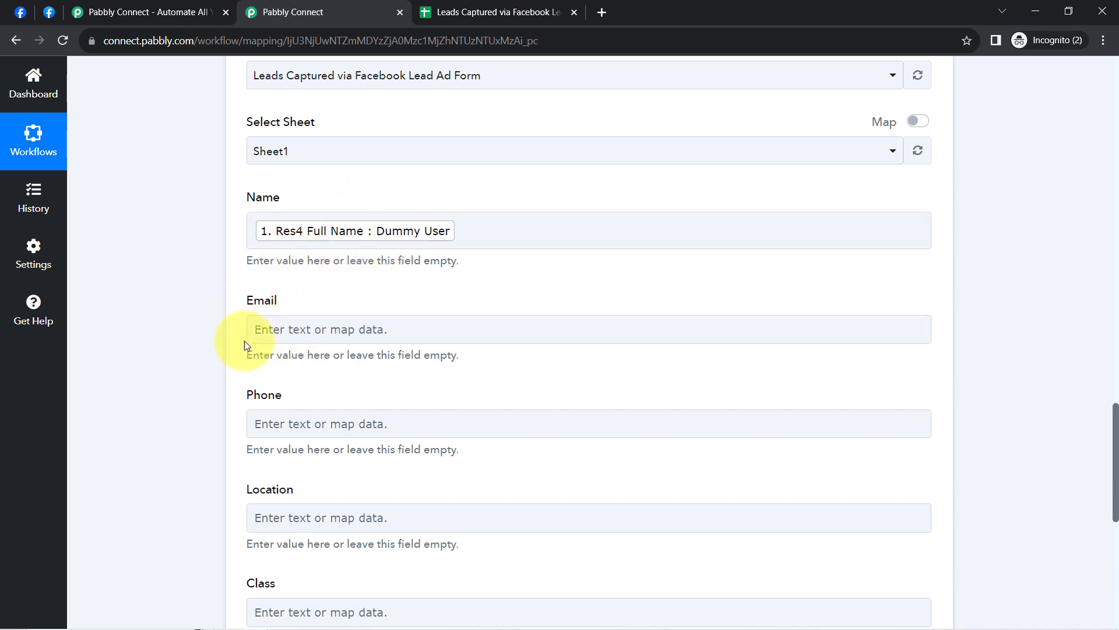
pyautogui.press('Tab')
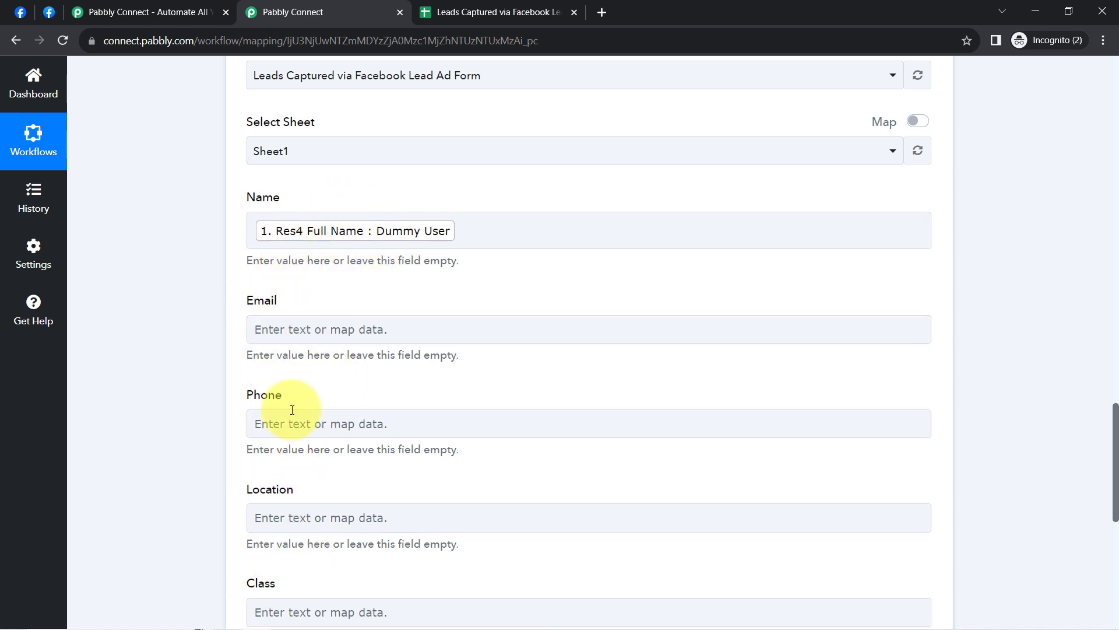
pyautogui.click(278, 328)
pyautogui.click(320, 450)
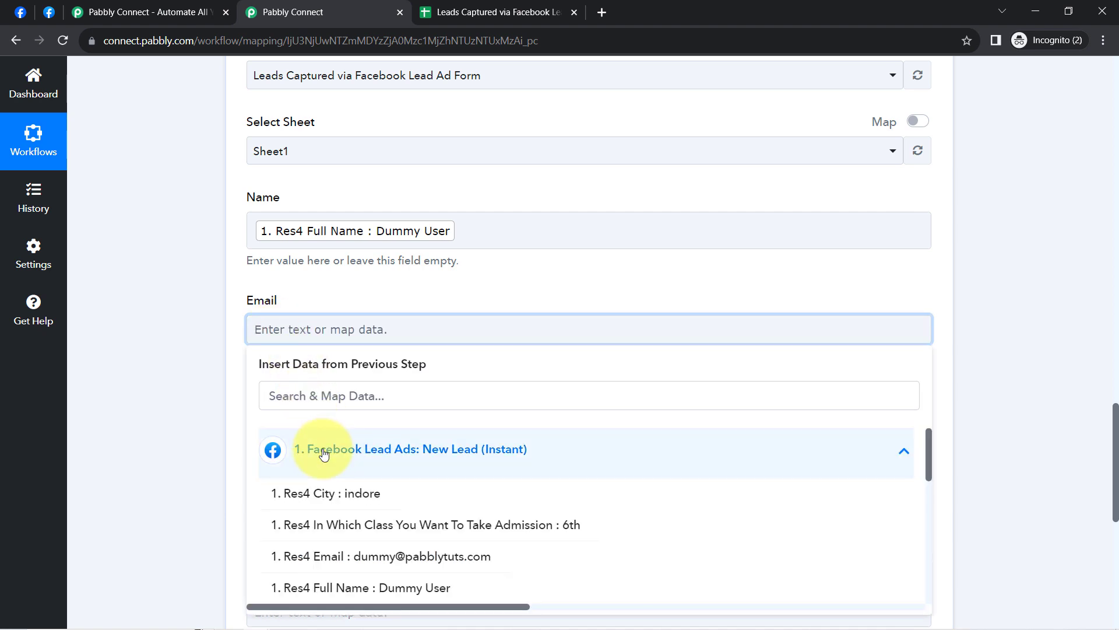
pyautogui.click(347, 554)
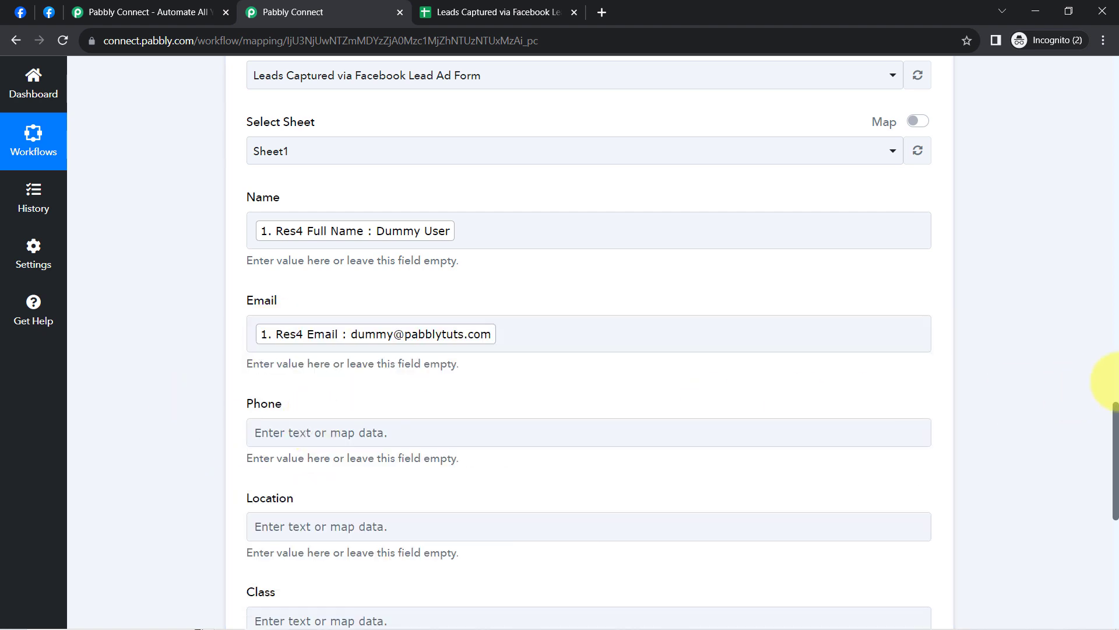
pyautogui.scroll(-3, 1108, 426)
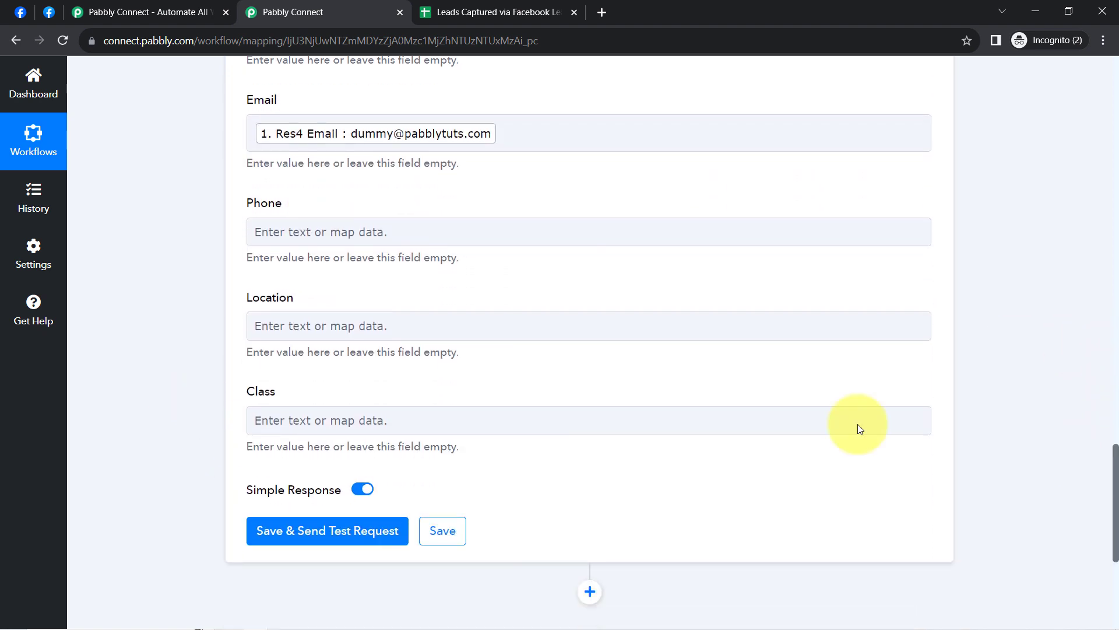
# Step: Map the Google Sheets action's Phone field to Res4 Phone Number from the Facebook Lead Ads trigger
pyautogui.click(265, 233)
pyautogui.click(310, 354)
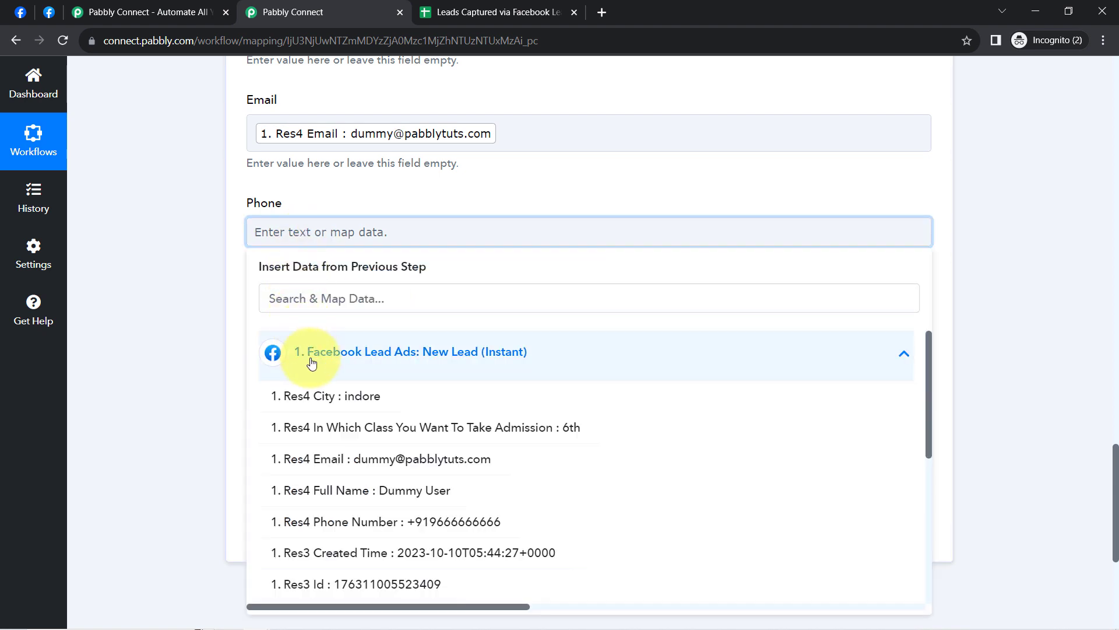
pyautogui.click(383, 523)
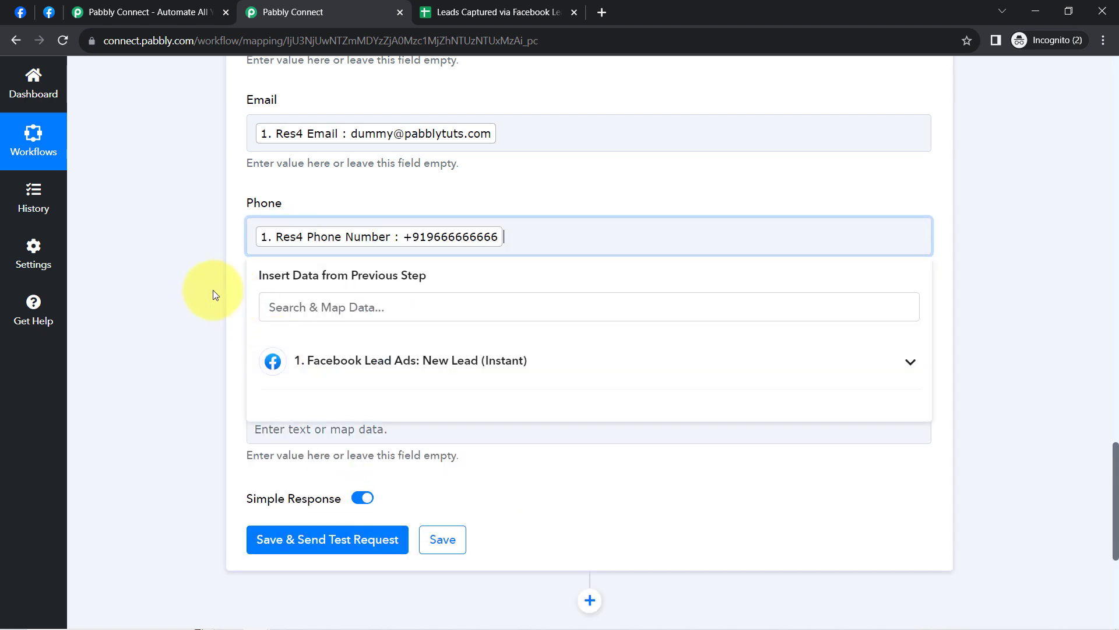
# Step: Map the Google Sheets action's Location field to Res4 City from the Facebook Lead Ads trigger
pyautogui.click(294, 342)
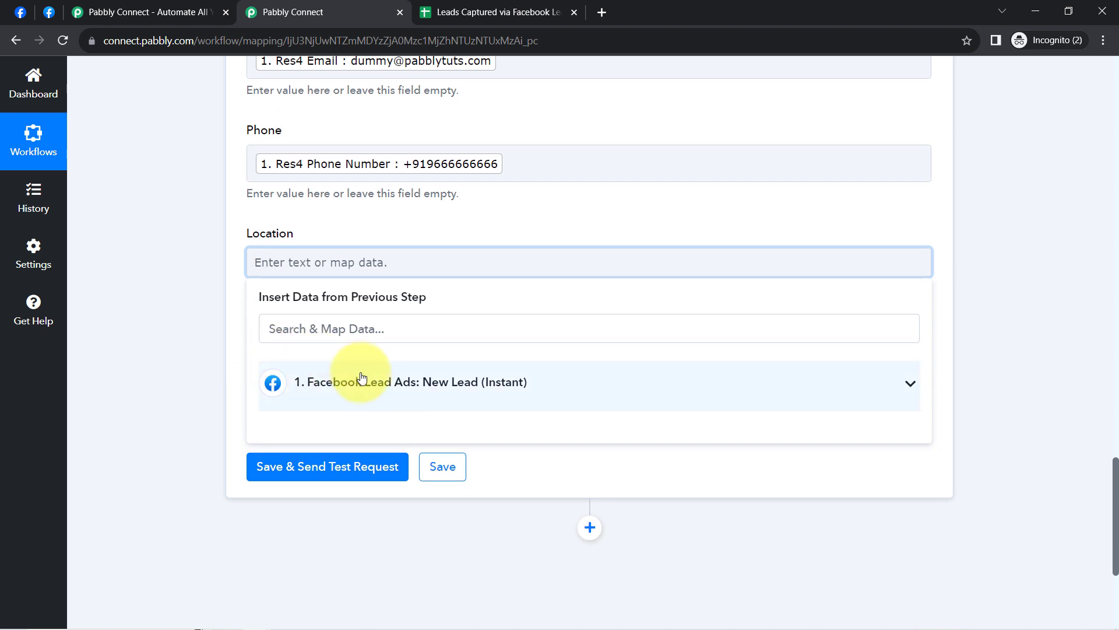
pyautogui.click(362, 381)
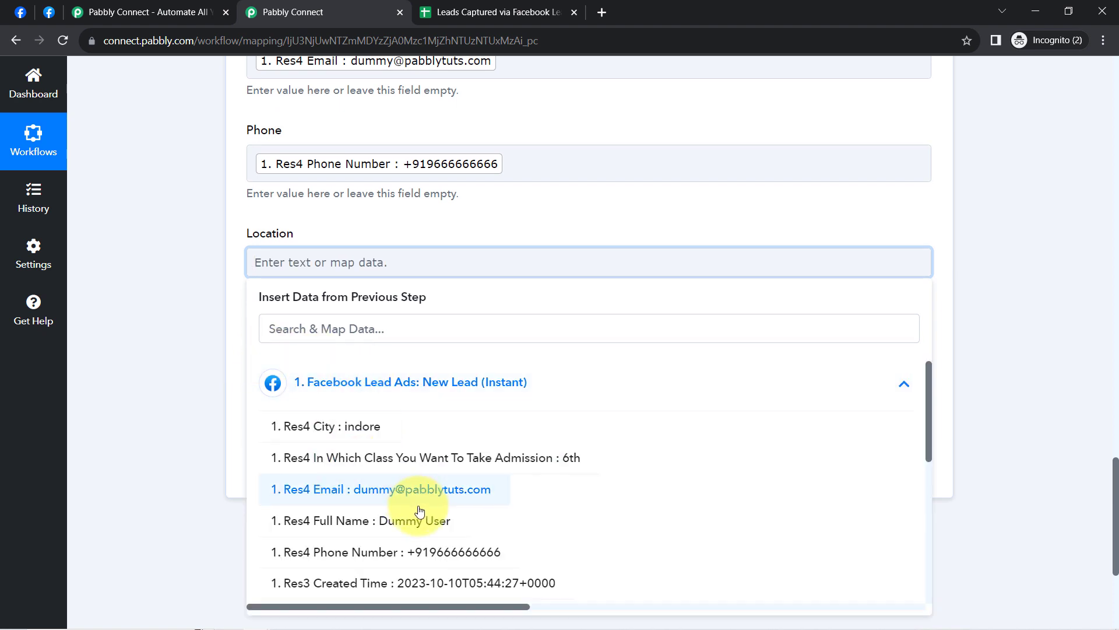
pyautogui.click(327, 429)
pyautogui.click(179, 339)
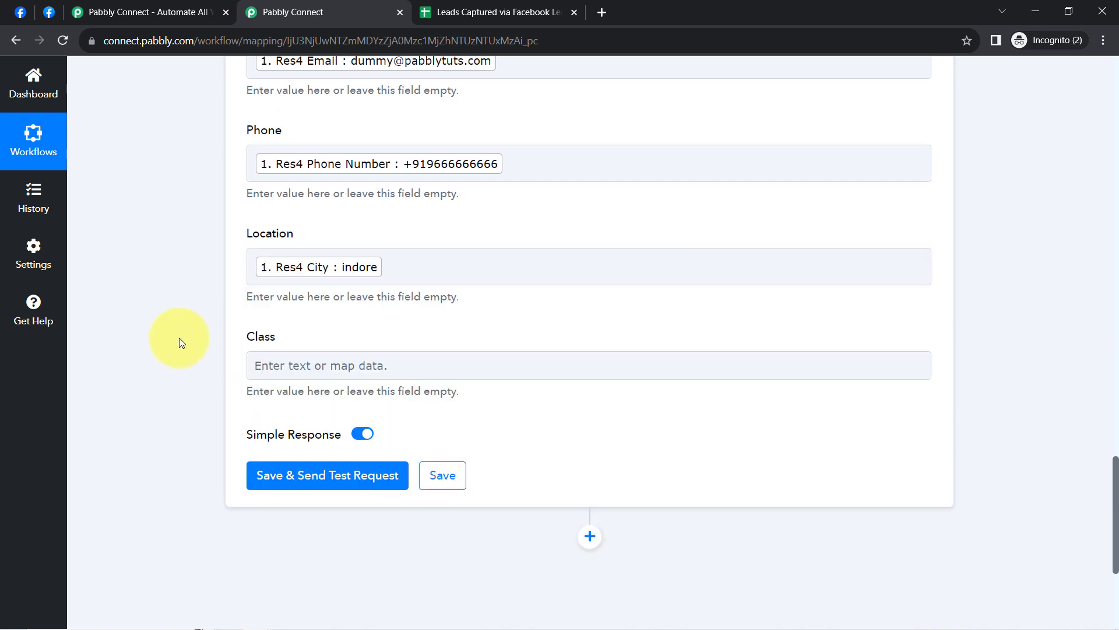
# Step: Map the Google Sheets action's Class field to Res4 In Which Class You Want To Take Admission from the Facebook Lead Ads trigger
pyautogui.click(295, 365)
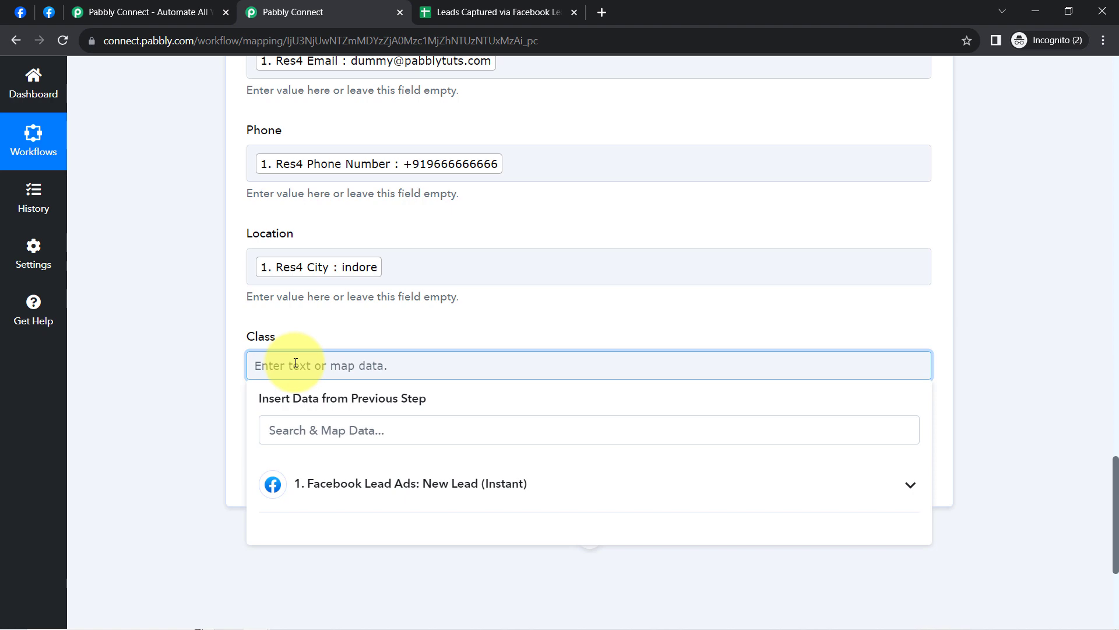
pyautogui.click(355, 483)
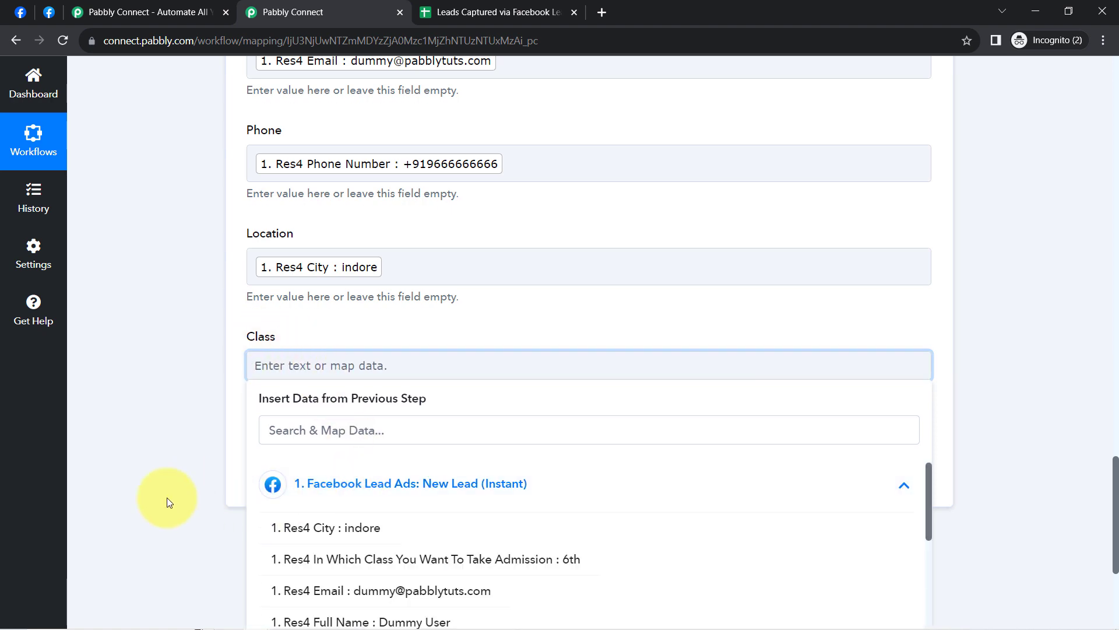
pyautogui.scroll(5, 167, 498)
pyautogui.scroll(-1, 875, 484)
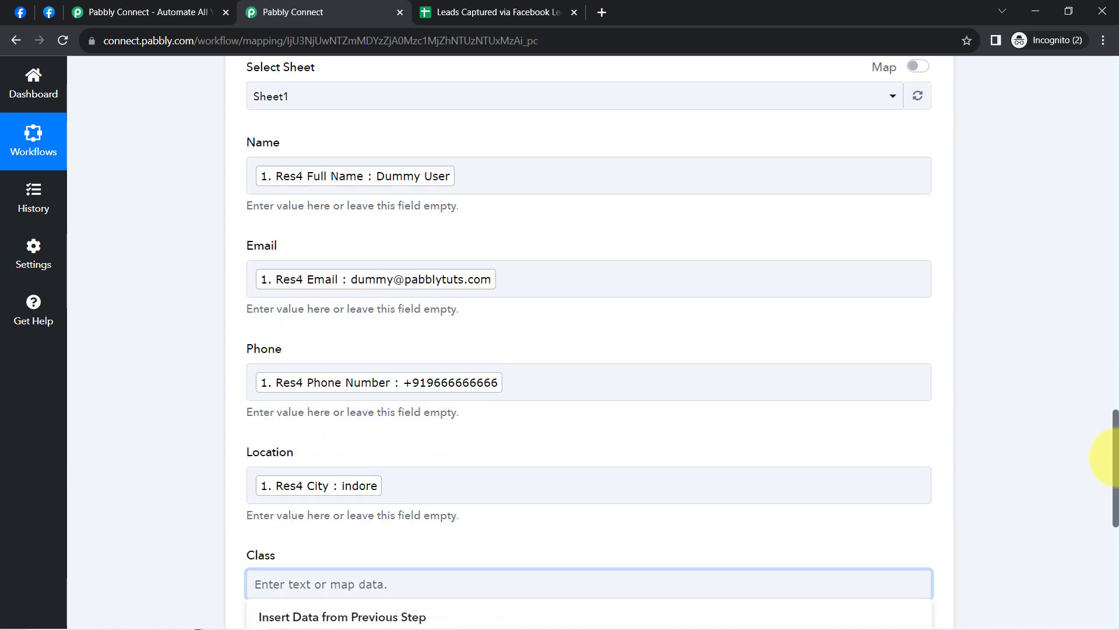
pyautogui.scroll(-5, 1111, 458)
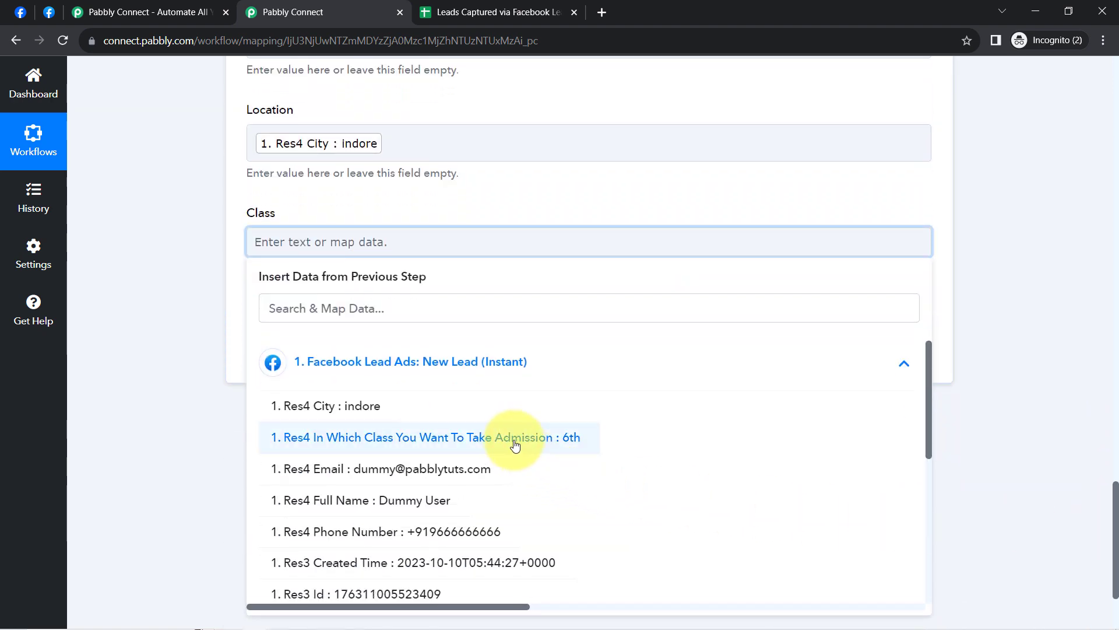
pyautogui.click(515, 444)
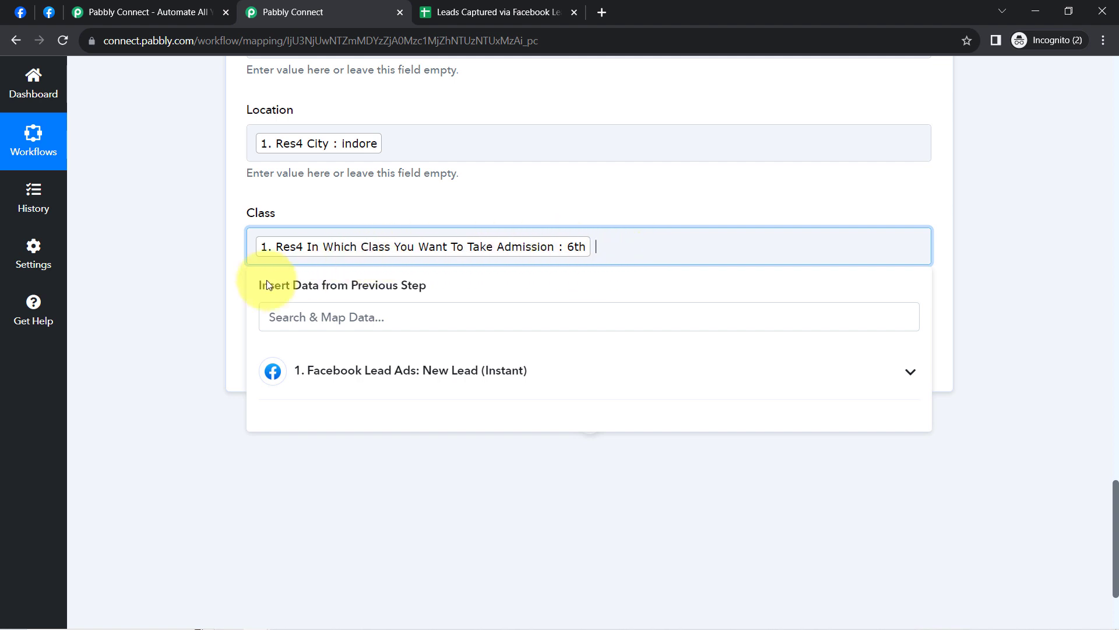
pyautogui.click(168, 312)
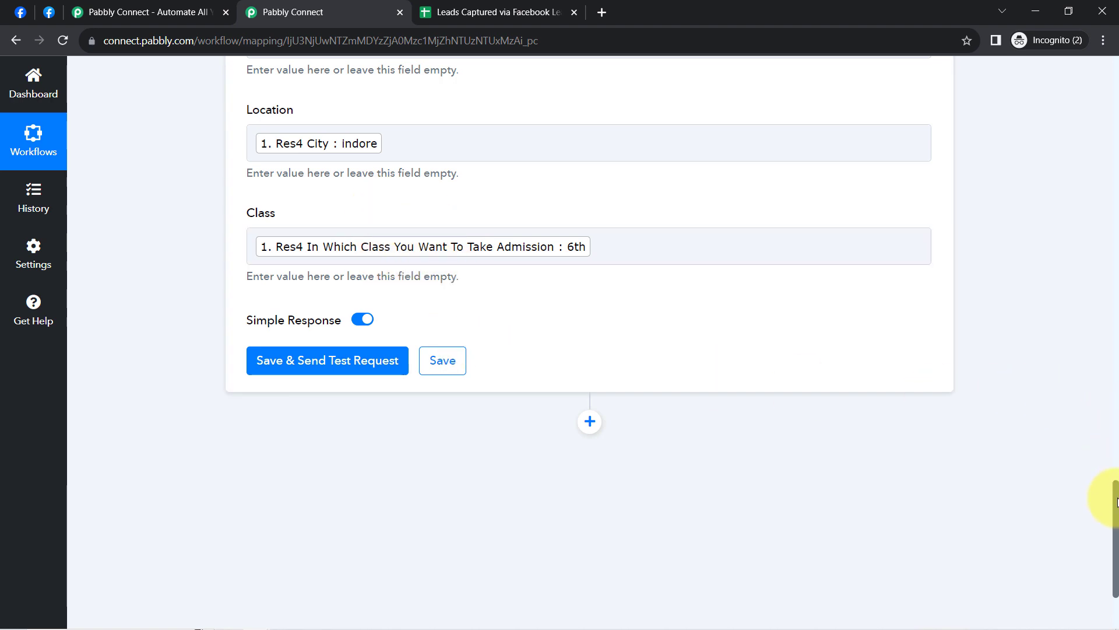
# Step: Save the Google Sheets action, send a test request and review the response received
pyautogui.moveTo(1117, 500)
pyautogui.mouseDown()
pyautogui.moveTo(1099, 400)
pyautogui.moveTo(1114, 513)
pyautogui.mouseUp()
pyautogui.click(297, 379)
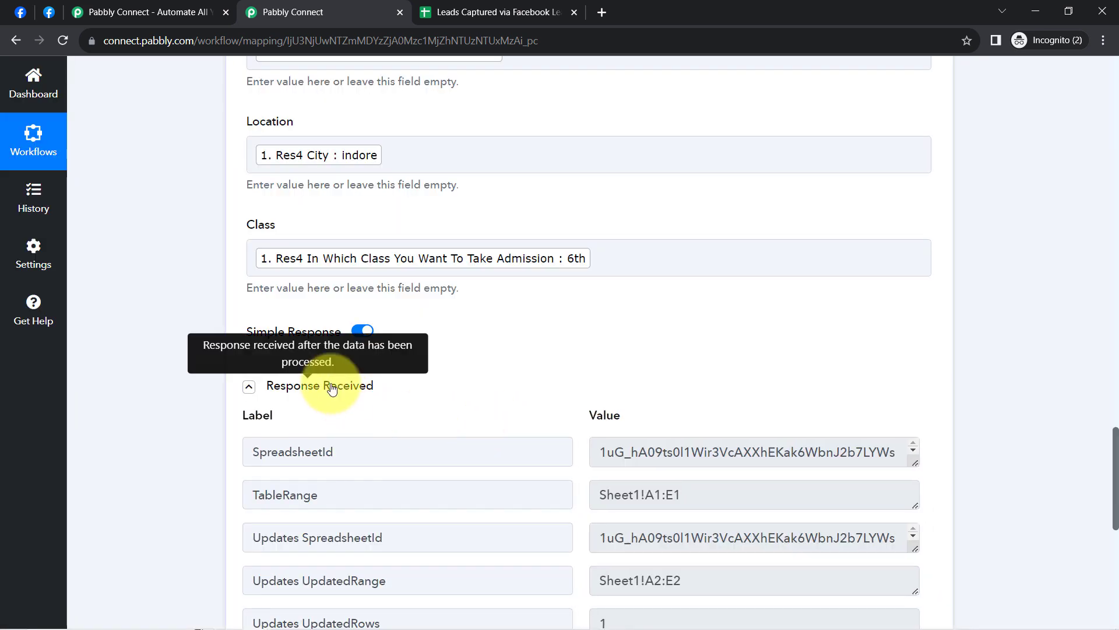
pyautogui.click(328, 387)
pyautogui.click(324, 387)
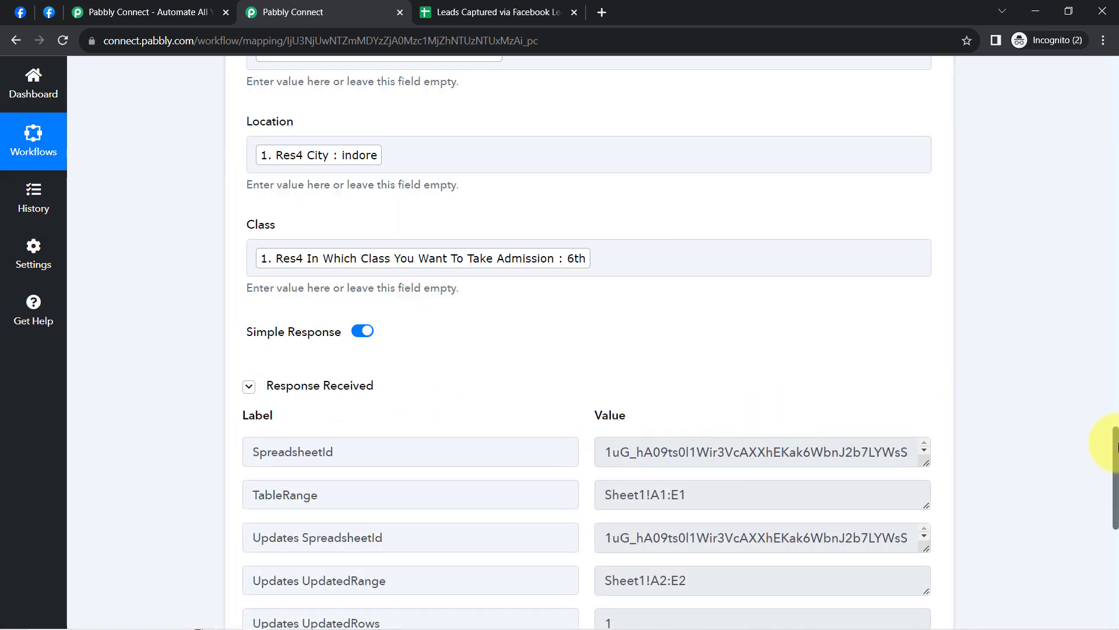
pyautogui.scroll(-4, 1114, 458)
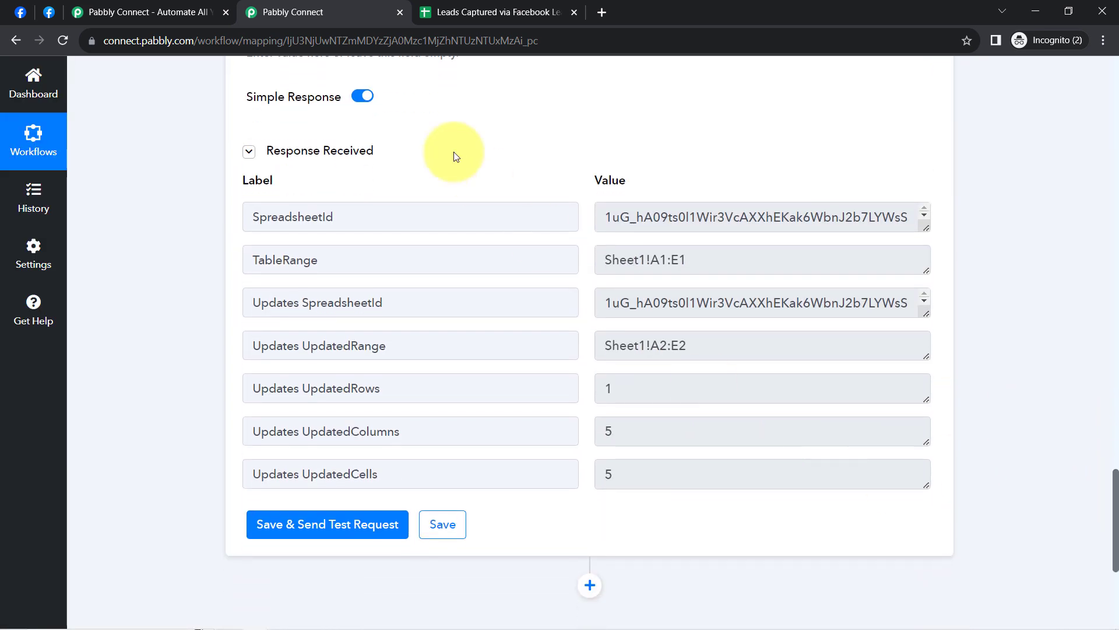
# Step: Switch to the leads spreadsheet in Google Sheets, remove the fill colour and bold formatting from row 2, and left-align it
pyautogui.click(467, 12)
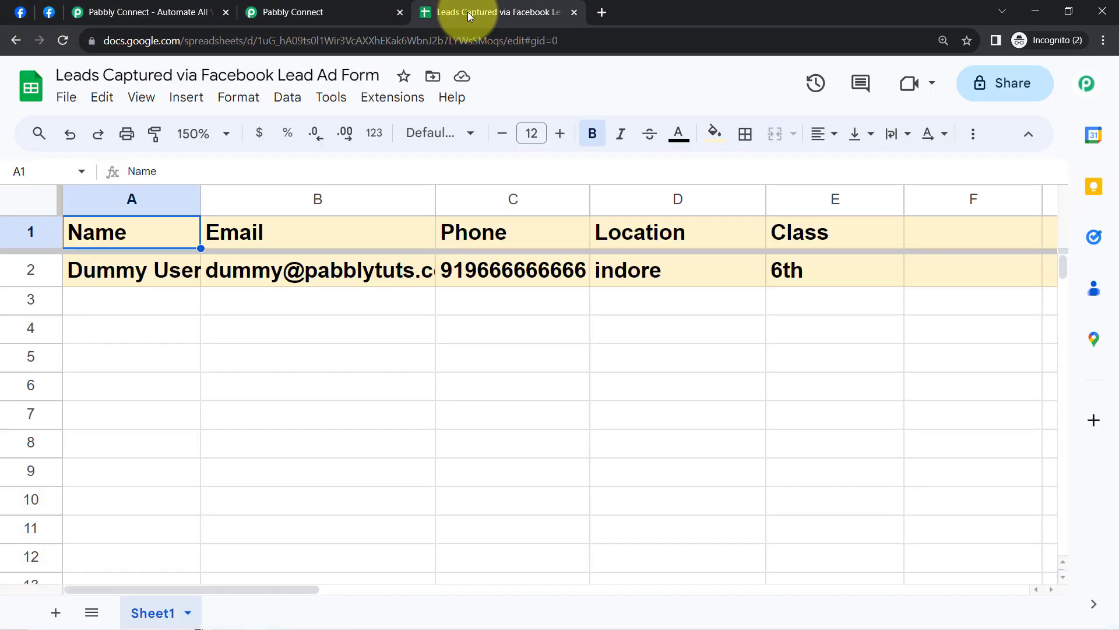
pyautogui.click(325, 354)
pyautogui.click(22, 271)
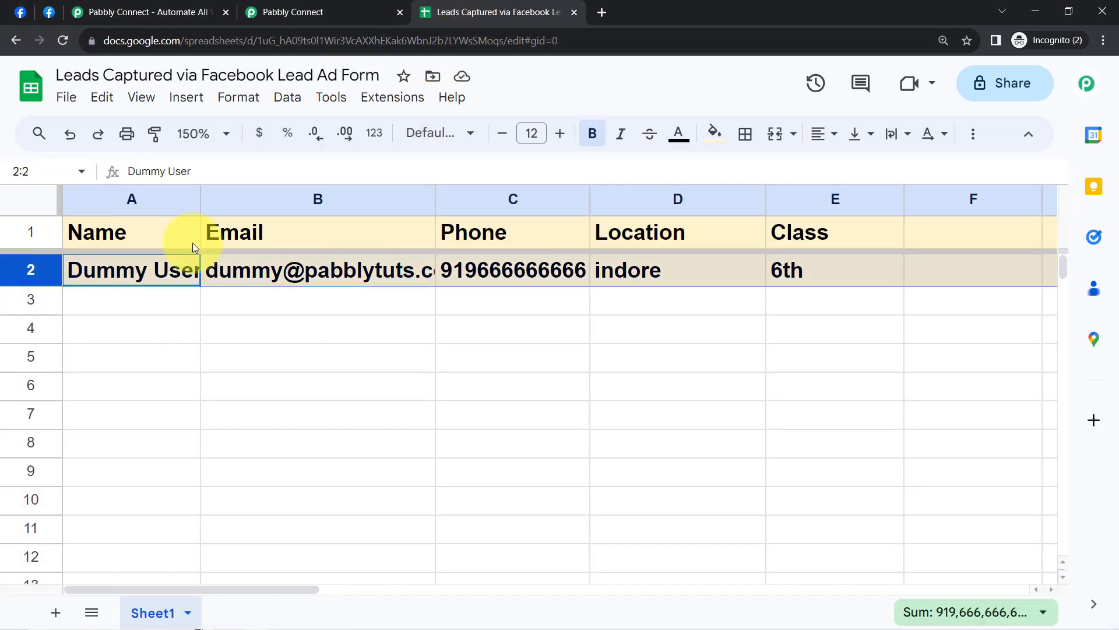
pyautogui.click(715, 132)
pyautogui.click(727, 98)
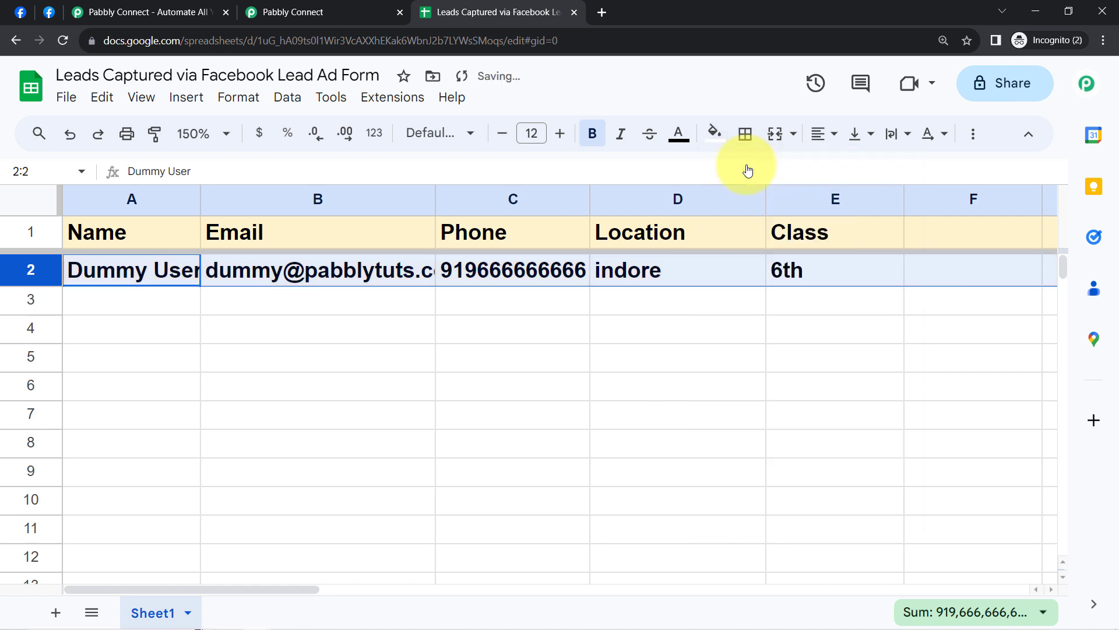
pyautogui.click(588, 135)
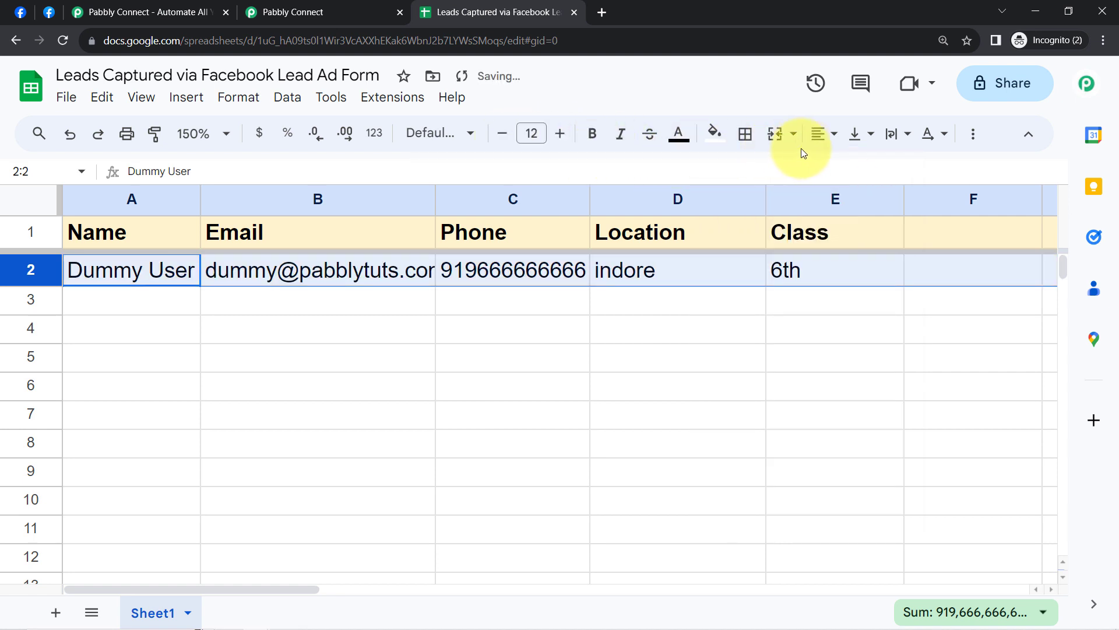
pyautogui.click(818, 140)
pyautogui.click(820, 169)
pyautogui.click(429, 388)
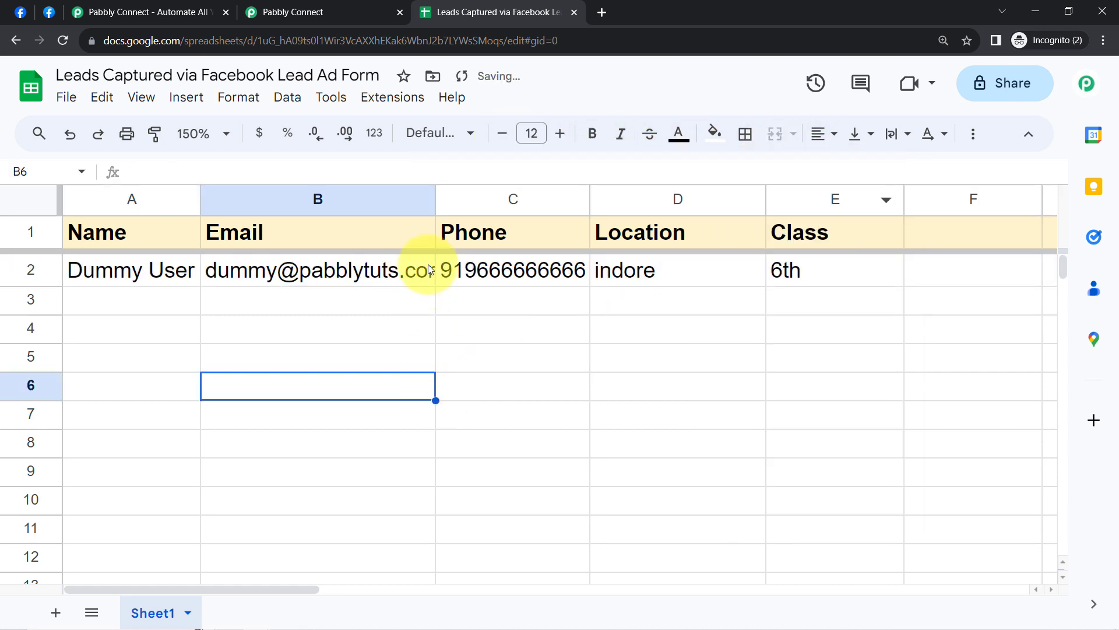
# Step: Widen the Email column to fit its contents and check the name, email, phone, location and class in row 2
pyautogui.moveTo(436, 200); pyautogui.dragTo(486, 201)
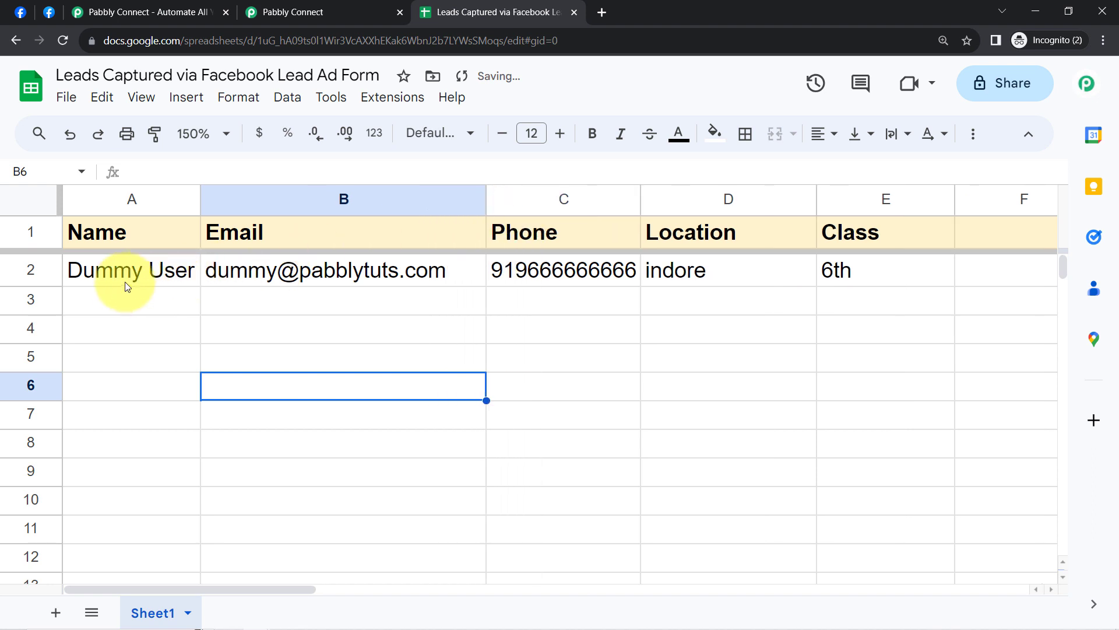
pyautogui.click(98, 272)
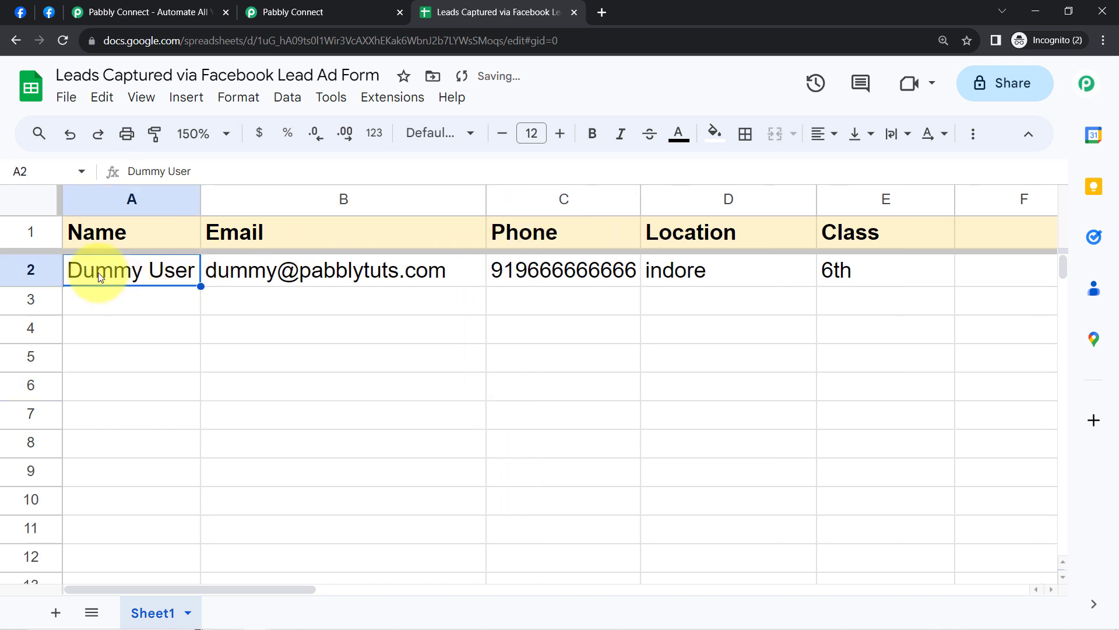
pyautogui.click(272, 272)
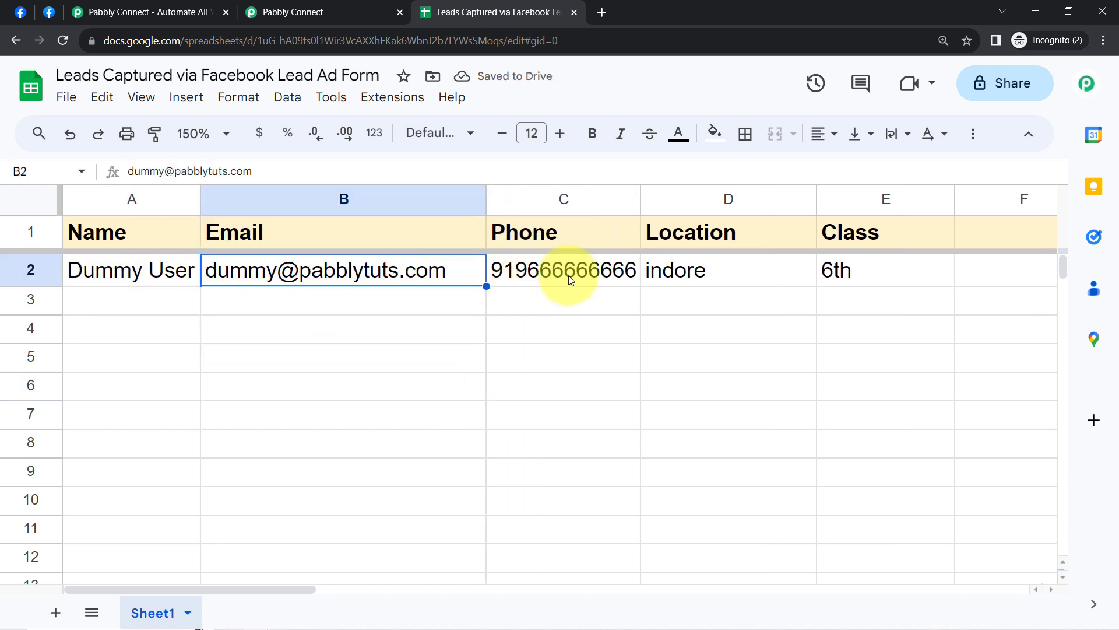
pyautogui.click(618, 276)
pyautogui.click(674, 275)
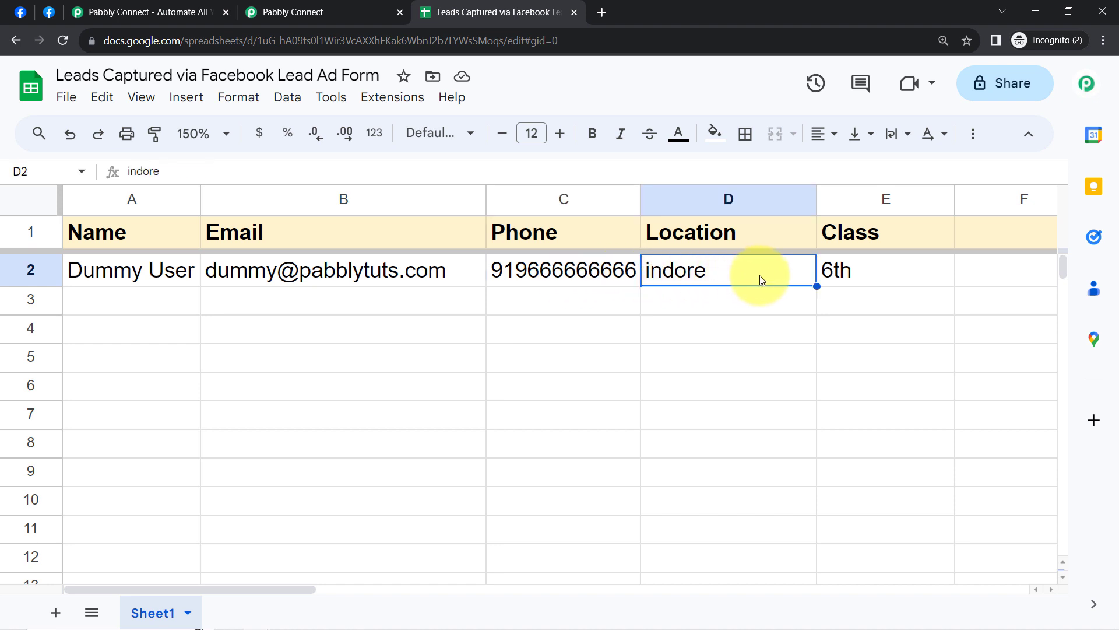
pyautogui.click(862, 275)
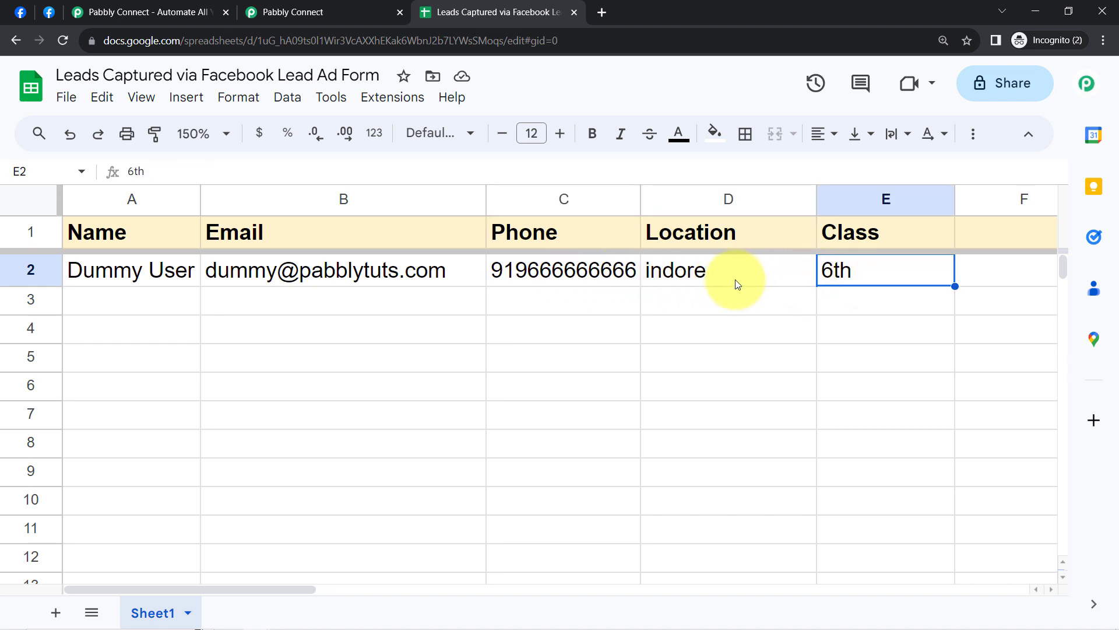
# Step: Change the Location value in row 2 to Indore and widen the Phone column
pyautogui.click(652, 275)
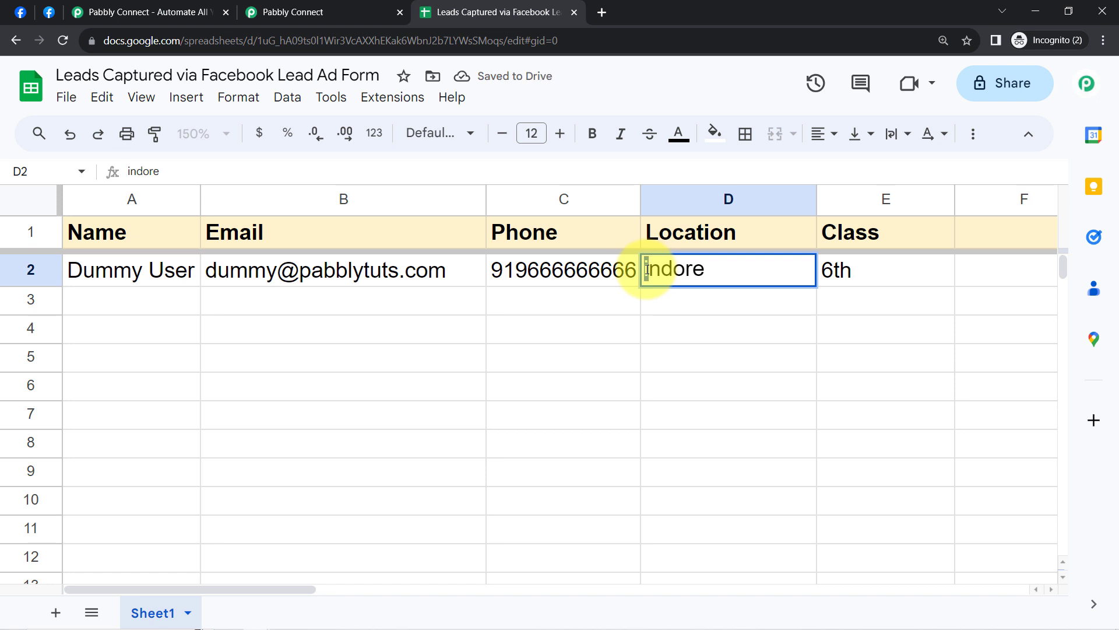
pyautogui.click(633, 338)
pyautogui.moveTo(638, 196); pyautogui.dragTo(675, 201)
pyautogui.click(24, 268)
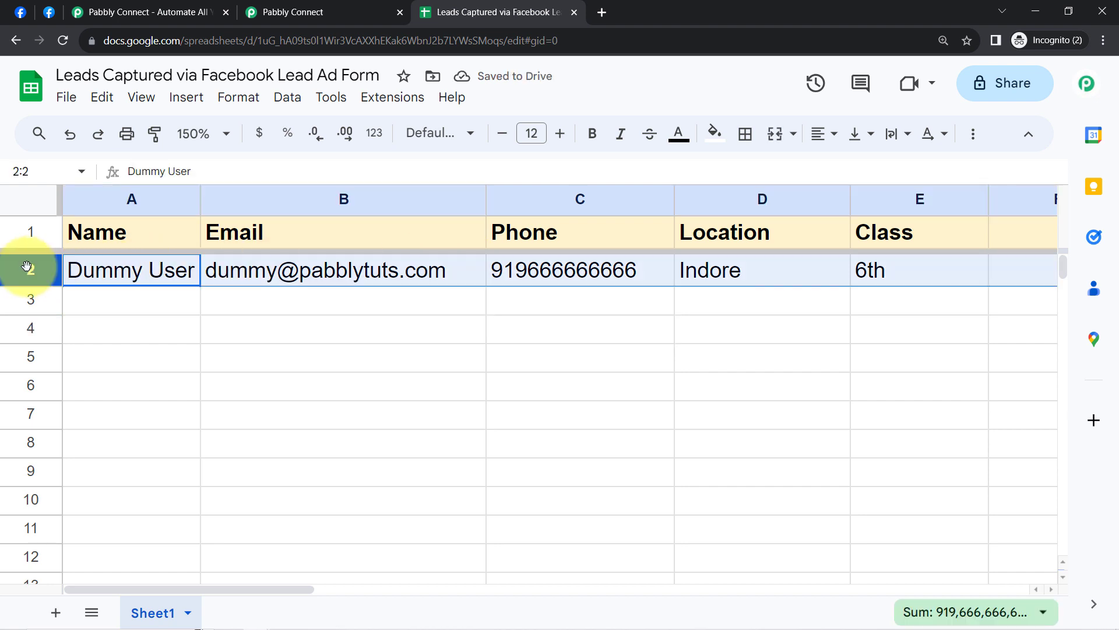
# Step: Switch back to Pabbly Connect, review the trigger's captured response, and collapse the Facebook Lead Ads trigger and Google Sheets action
pyautogui.click(300, 10)
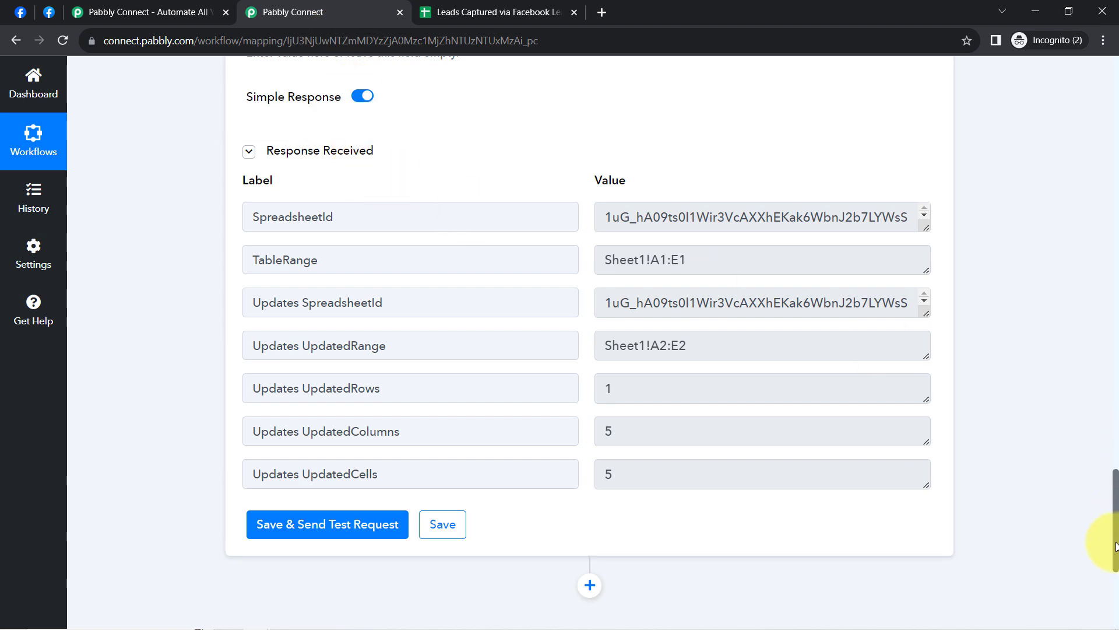
pyautogui.moveTo(1116, 545); pyautogui.dragTo(1102, 274)
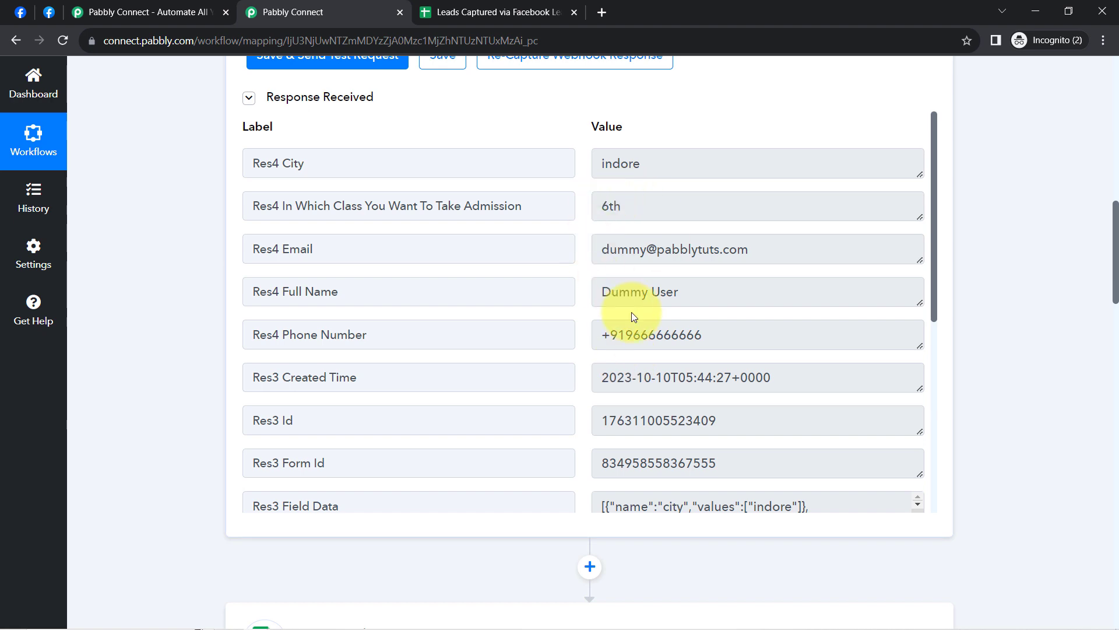
pyautogui.moveTo(1115, 265); pyautogui.dragTo(1102, 87)
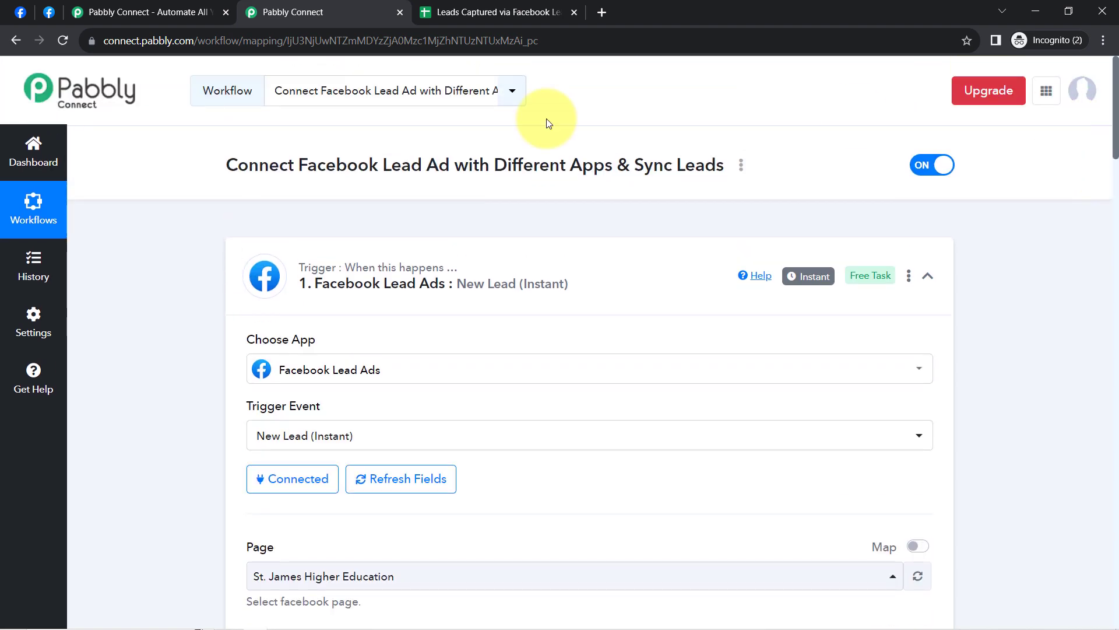
pyautogui.click(341, 274)
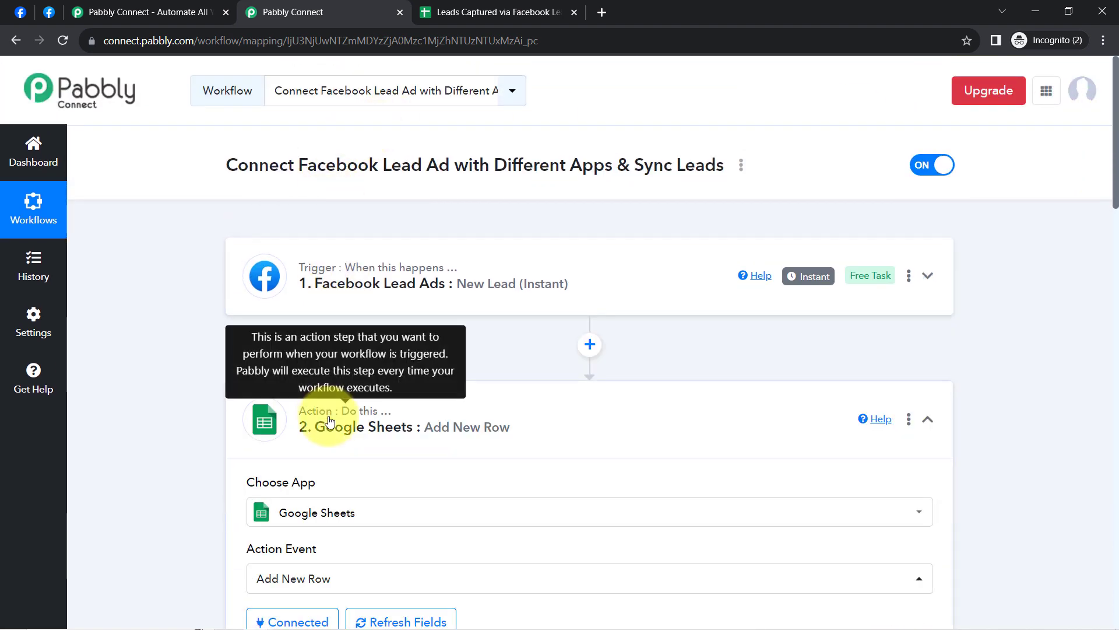
pyautogui.click(370, 421)
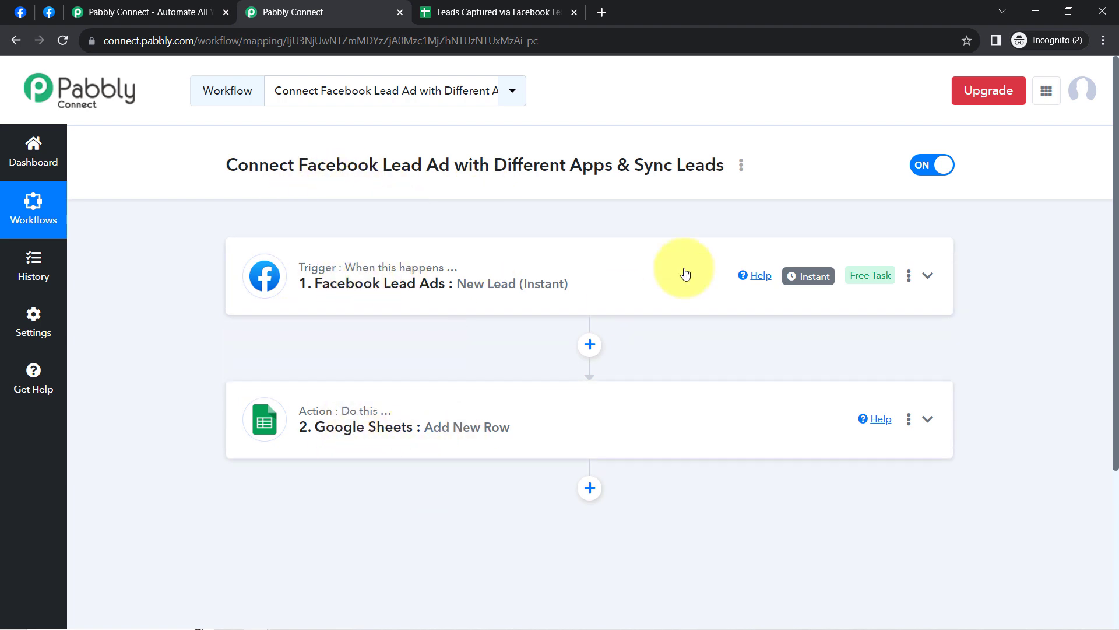
# Step: Copy the workflow's share link and close the Share Workflow dialog
pyautogui.click(741, 166)
pyautogui.click(649, 248)
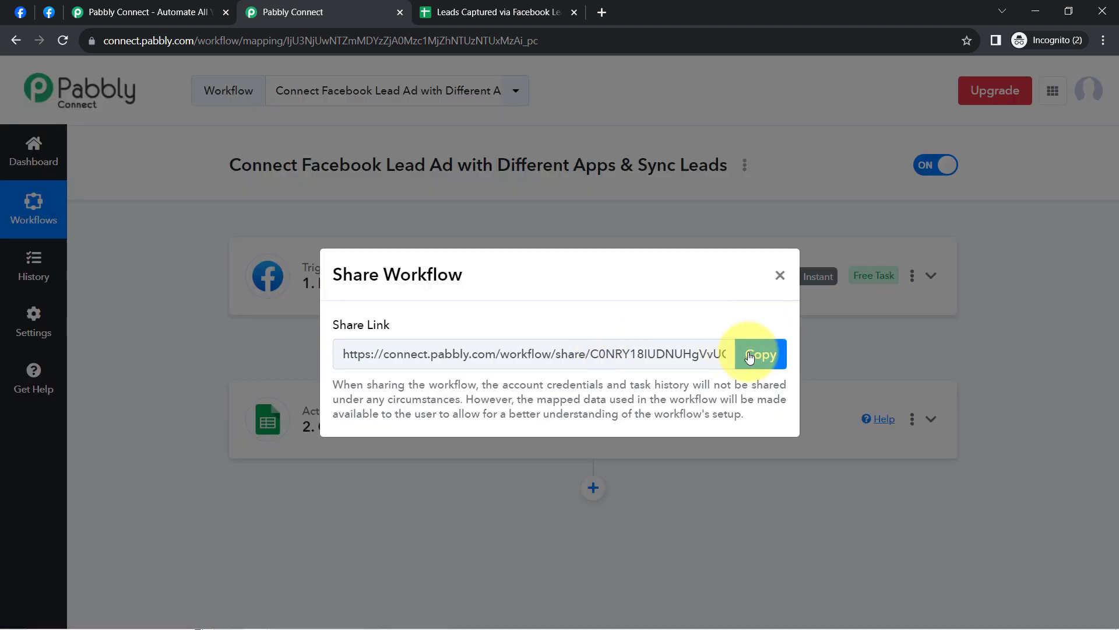
pyautogui.click(750, 355)
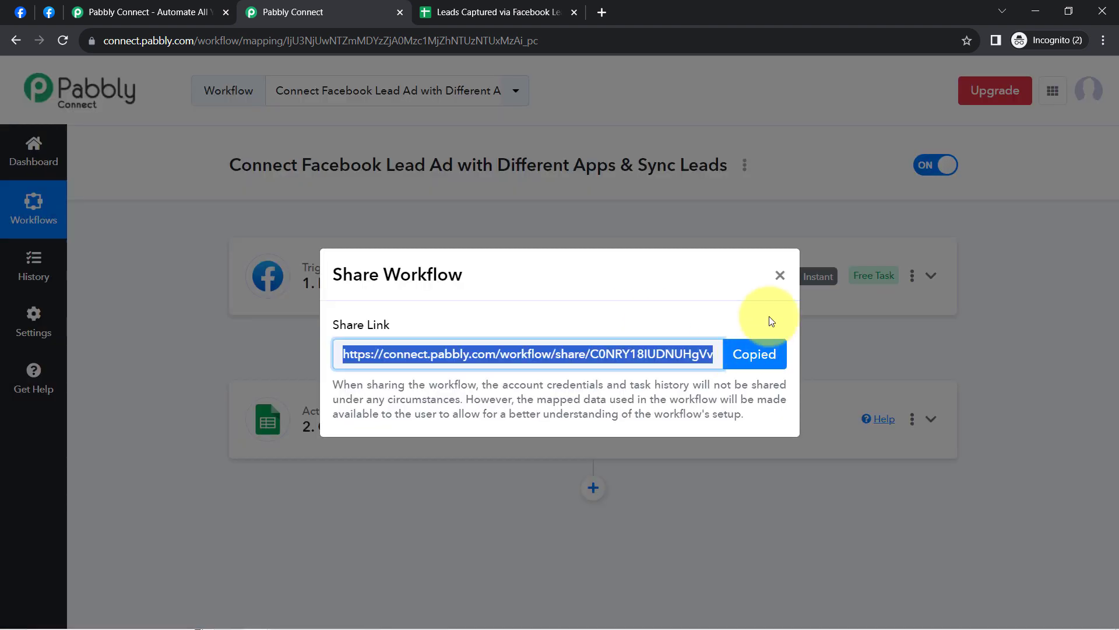
pyautogui.click(780, 274)
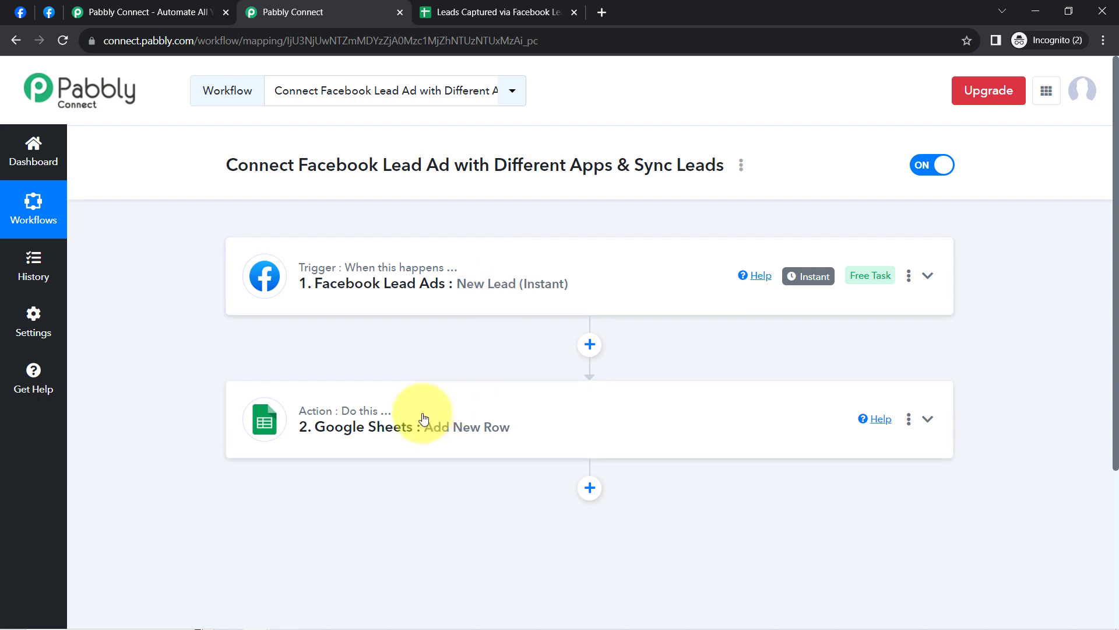